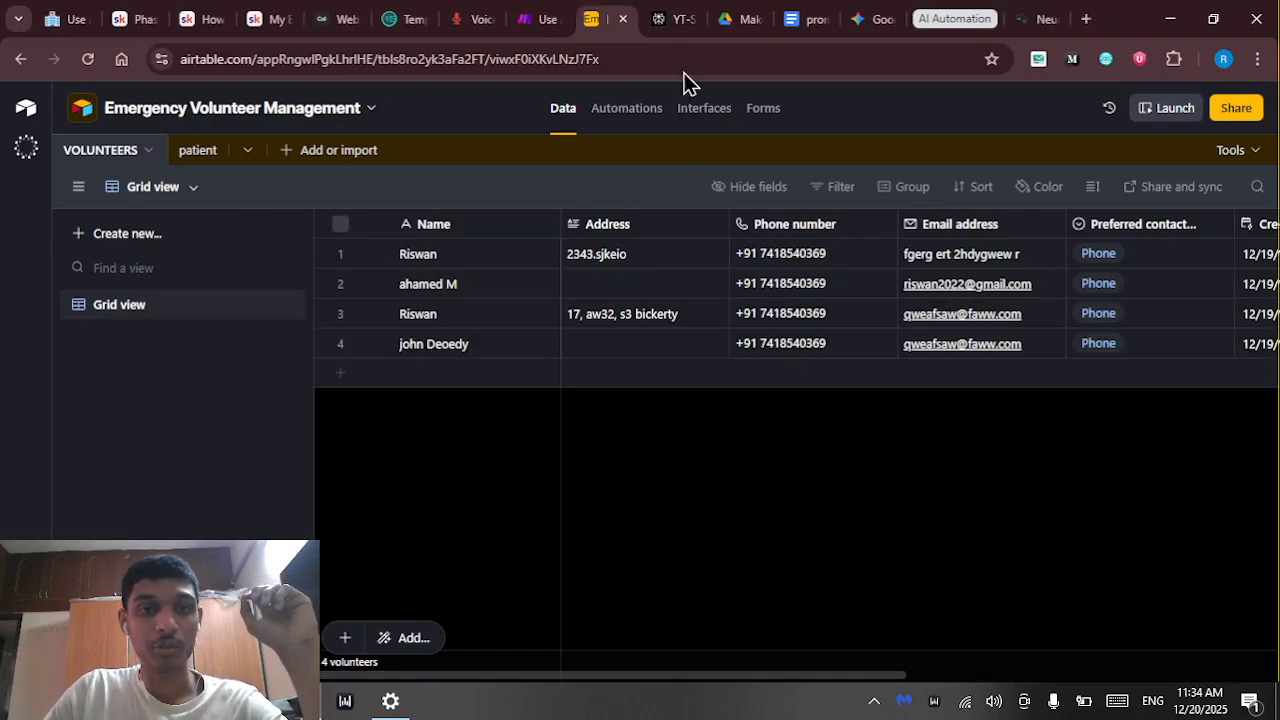
Look over the VOLUNTEERS and patient tables in the Emergency Volunteer Management base
left_click(188, 153)
left_click(78, 157)
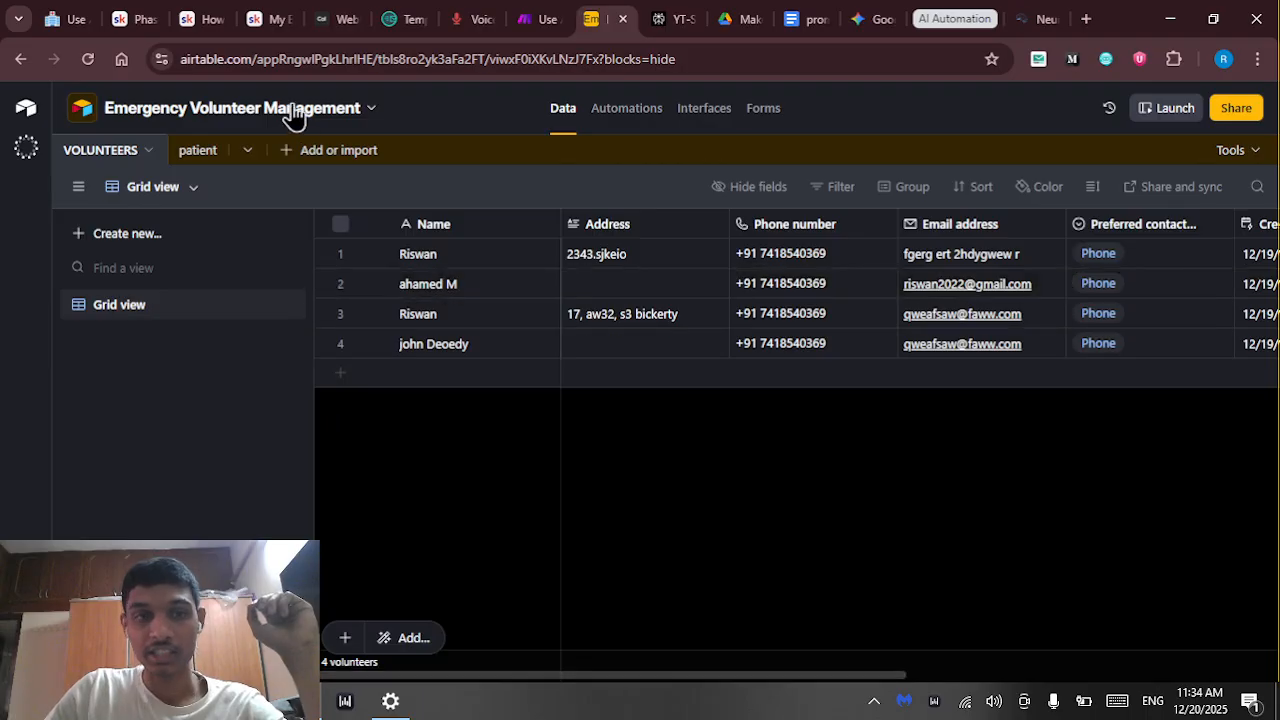
left_click(190, 153)
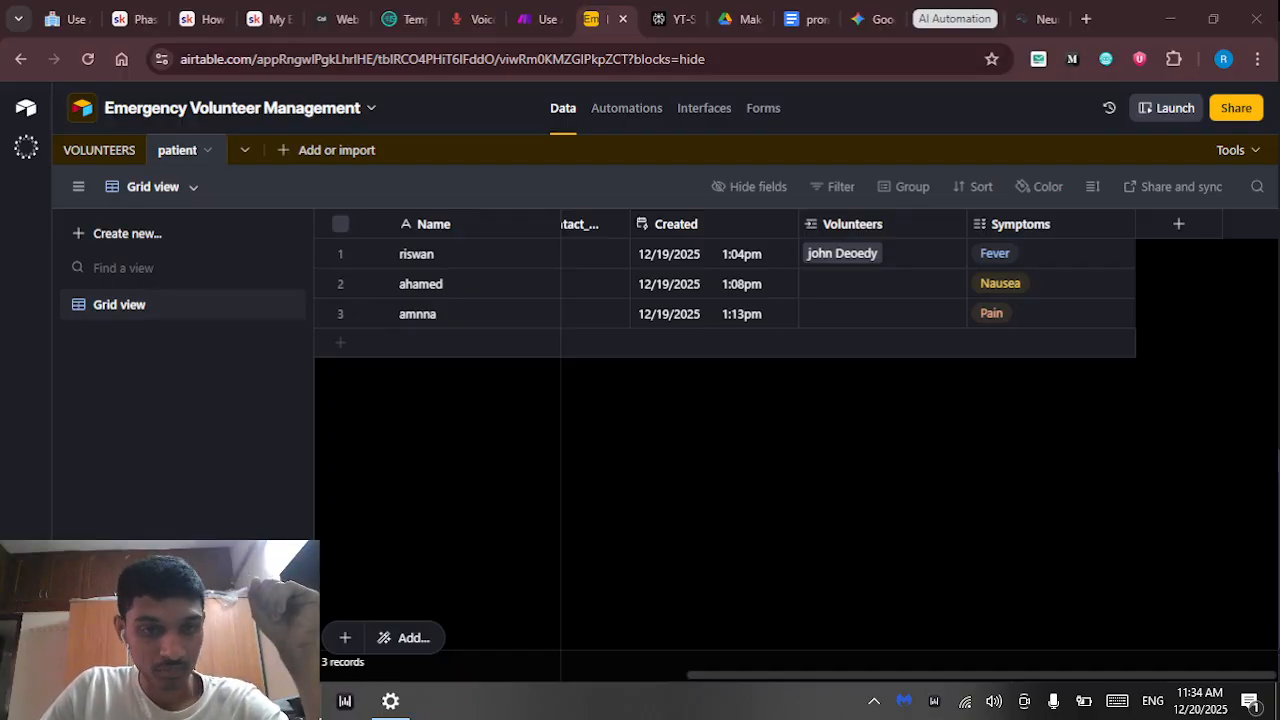
Switch to the Make scenario to view the workflow, and return to the Airtable base to check its forms and data
left_click(531, 17)
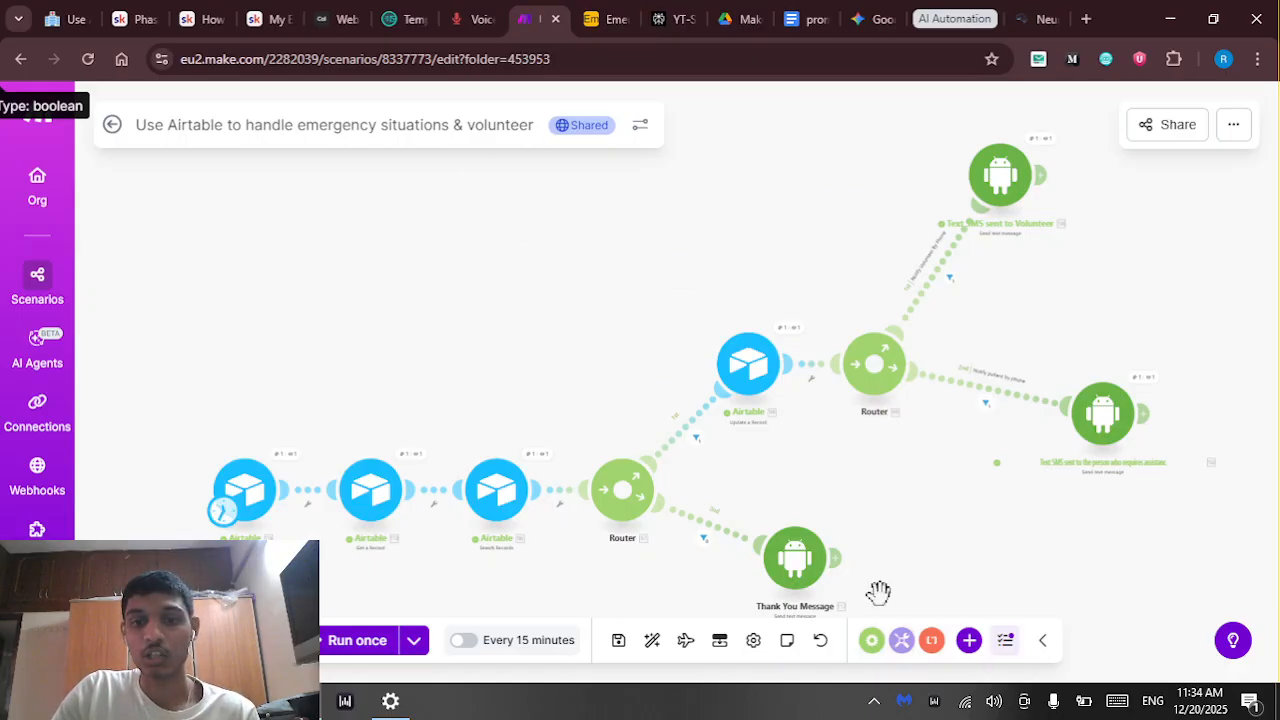
left_click(590, 20)
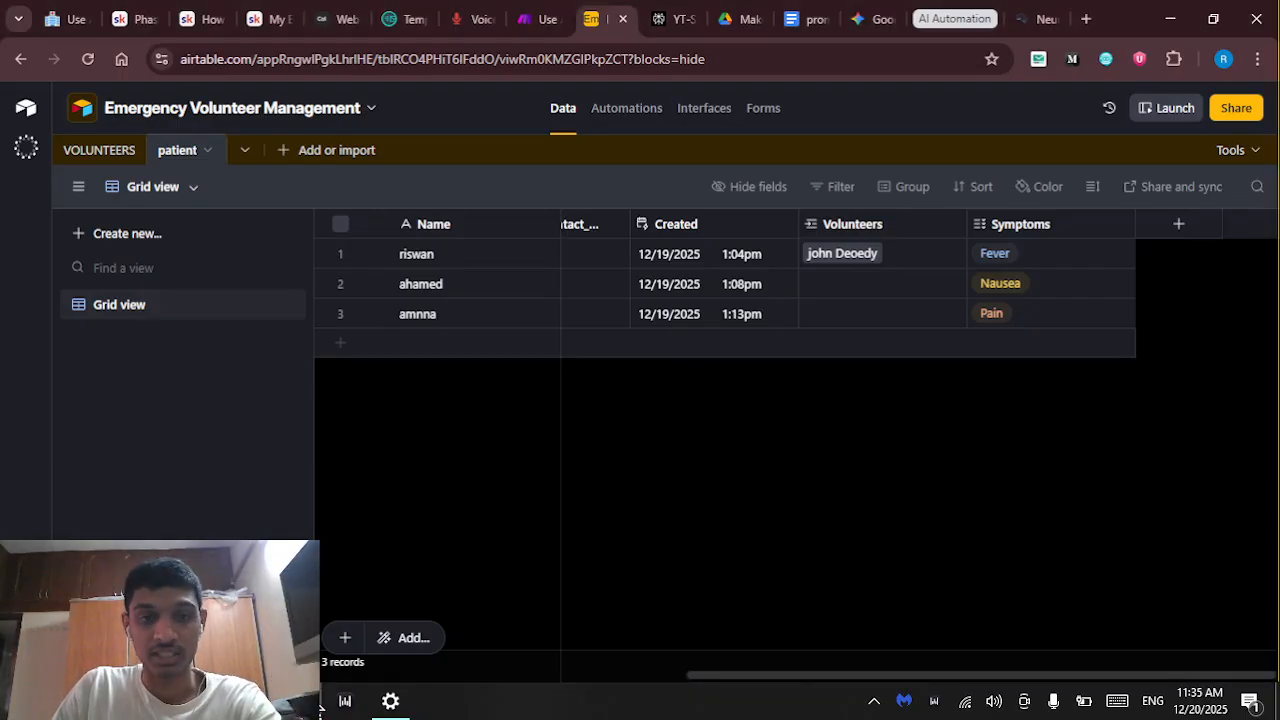
left_click(758, 112)
left_click(564, 112)
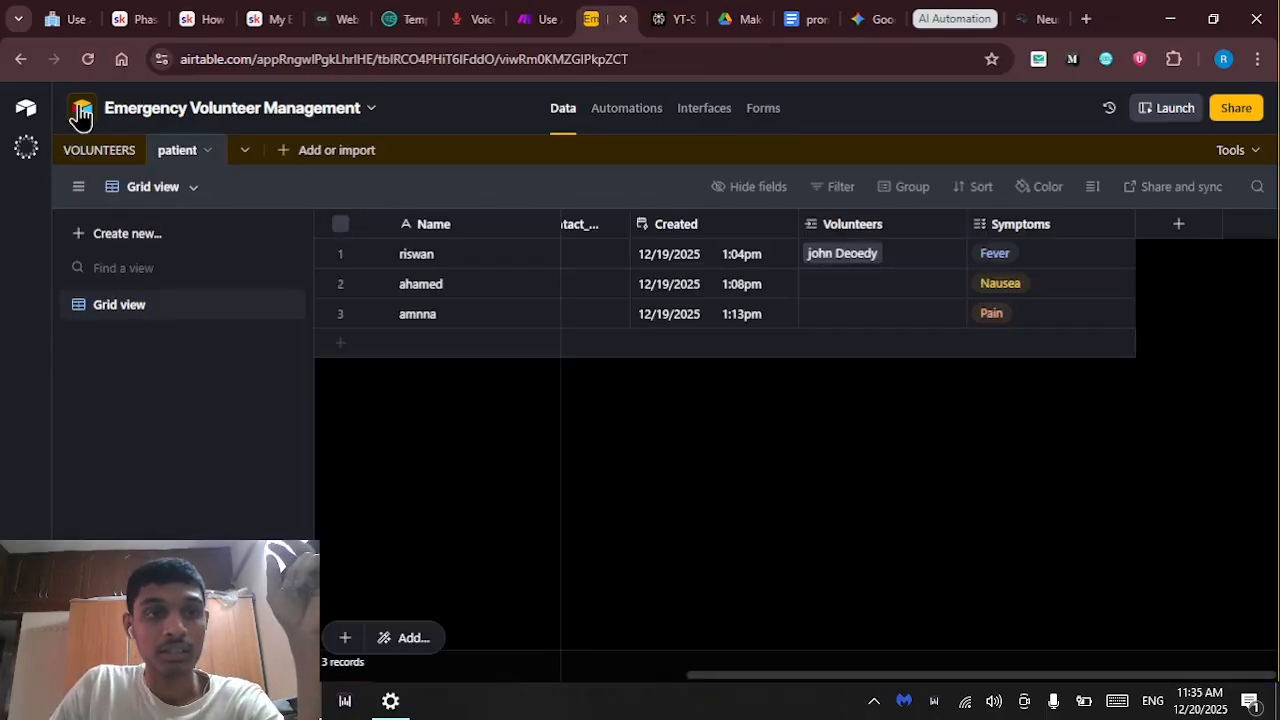
Look through the app creation options and existing bases on the Airtable home page, and reopen the Emergency Volunteer Management base
left_click(27, 114)
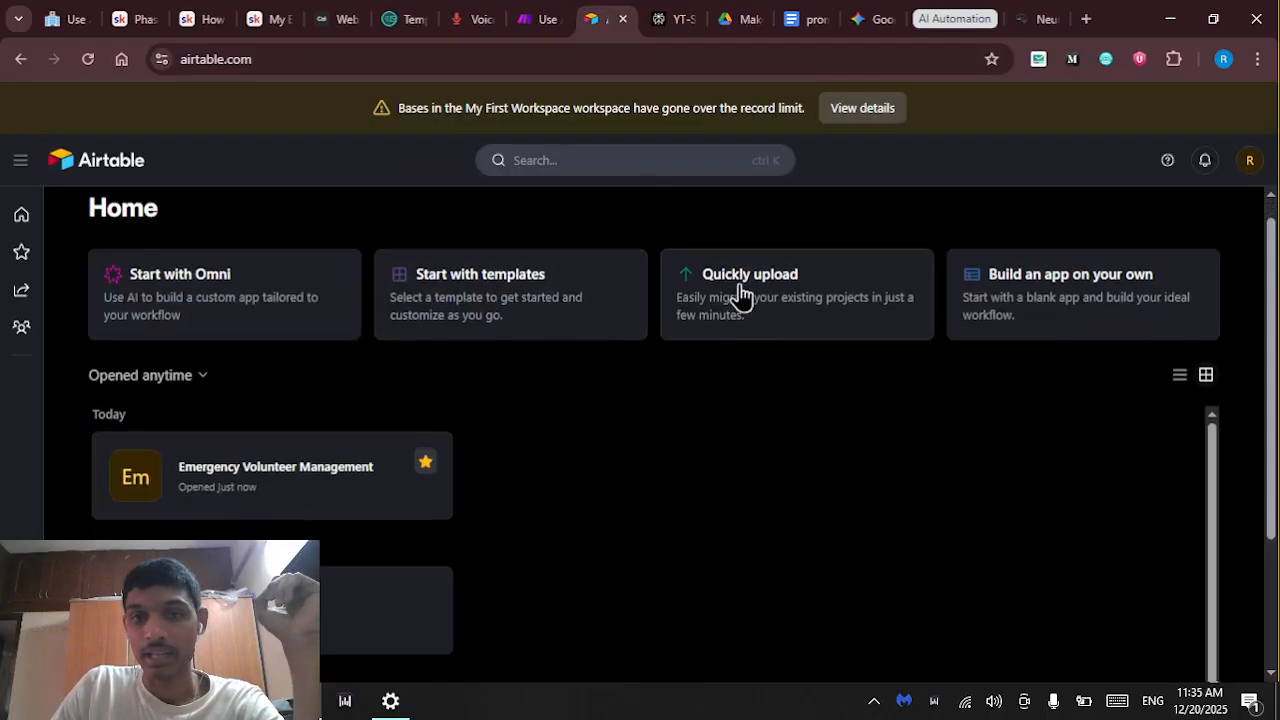
scroll(720, 314, "down", 2)
scroll(800, 380, "up", 2)
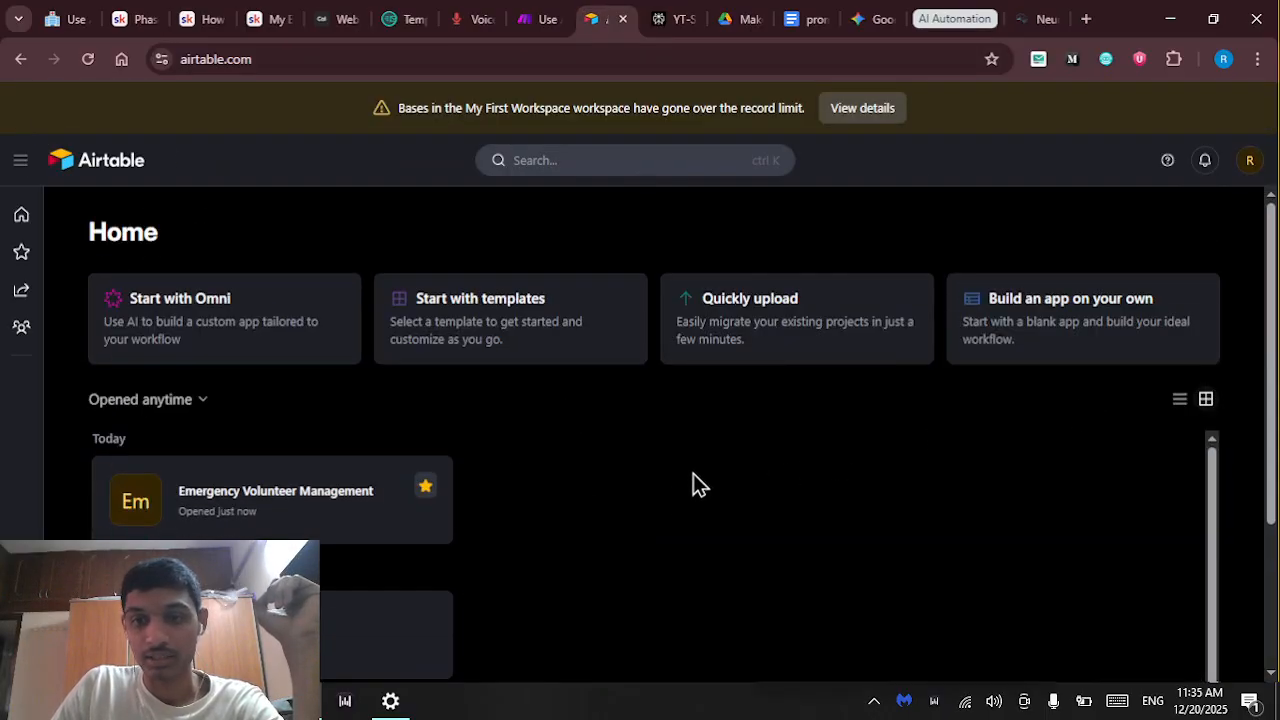
mouse_move(17, 228)
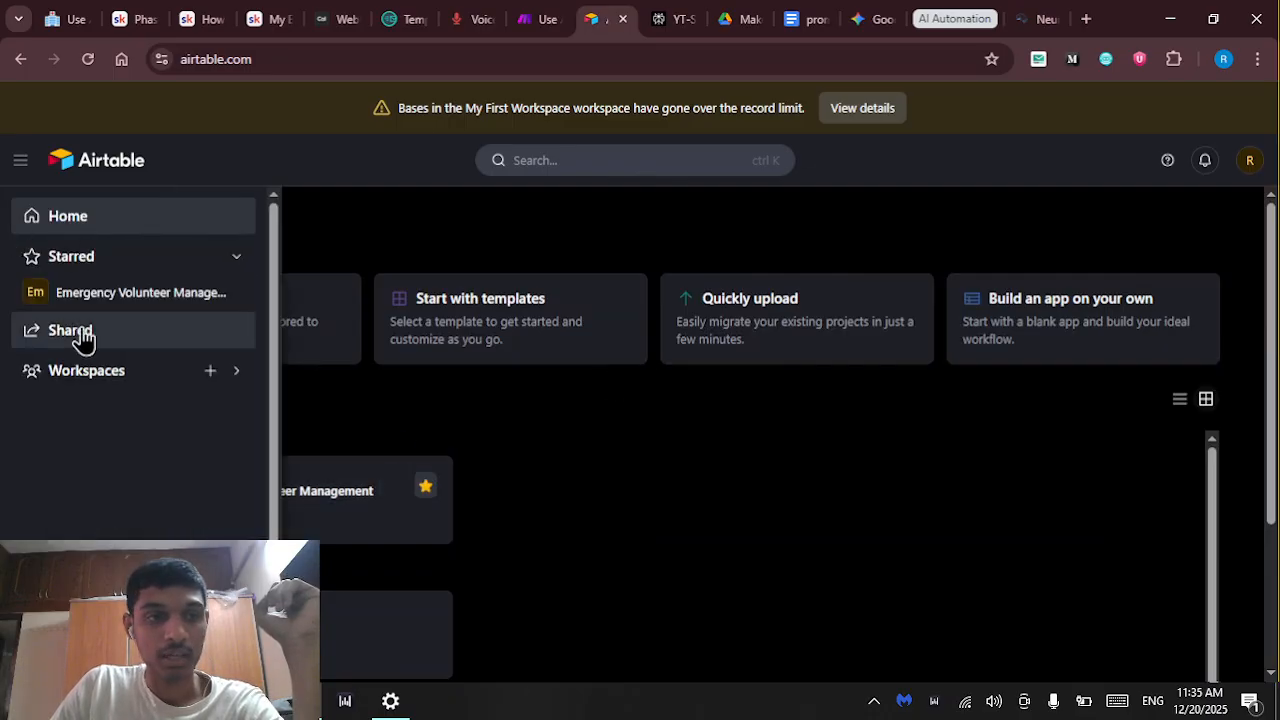
scroll(240, 413, "down", 1)
scroll(240, 413, "down", 3)
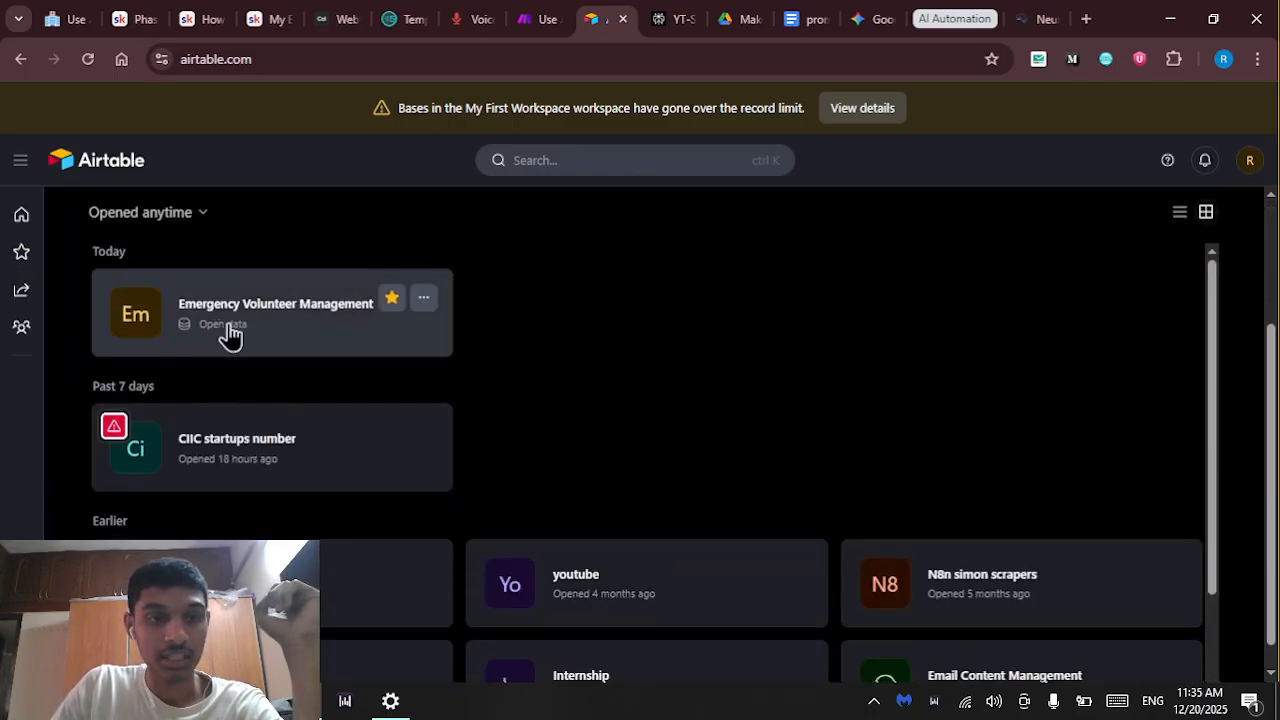
left_click(299, 324)
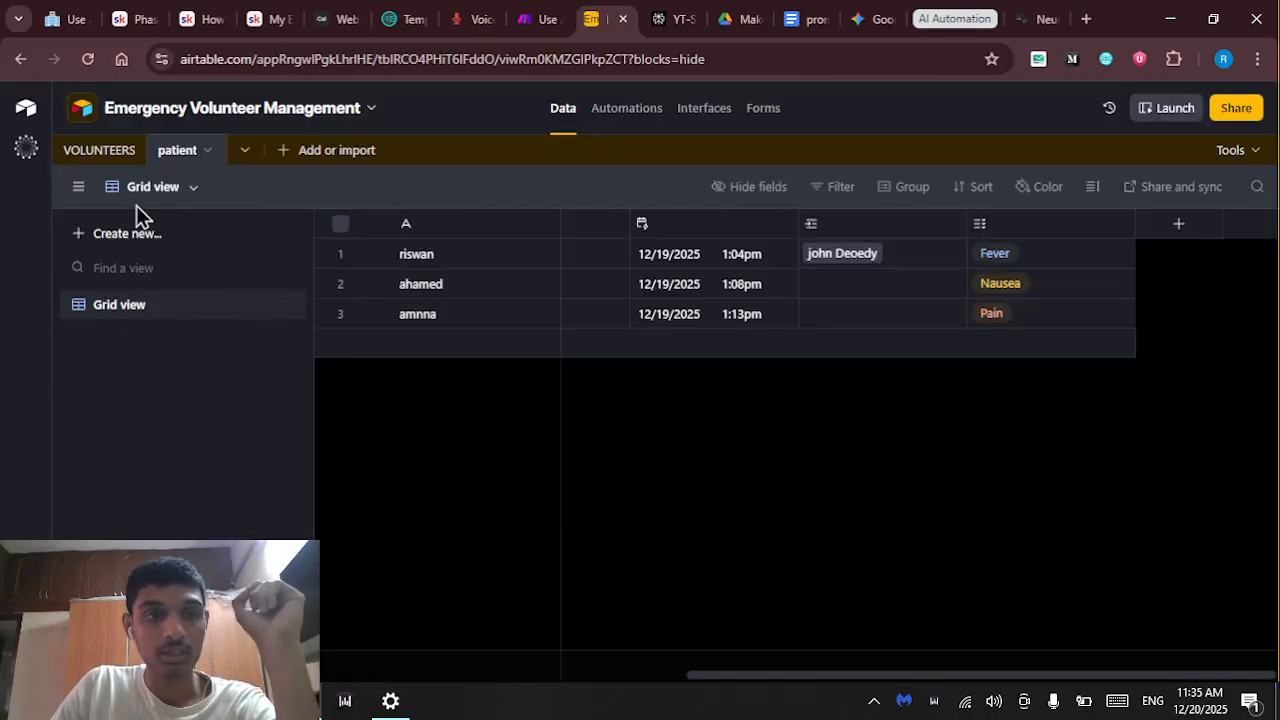
Show the VOLUNTEERS table and open a new AI assistant chat beside it, ready for a prompt
left_click(97, 152)
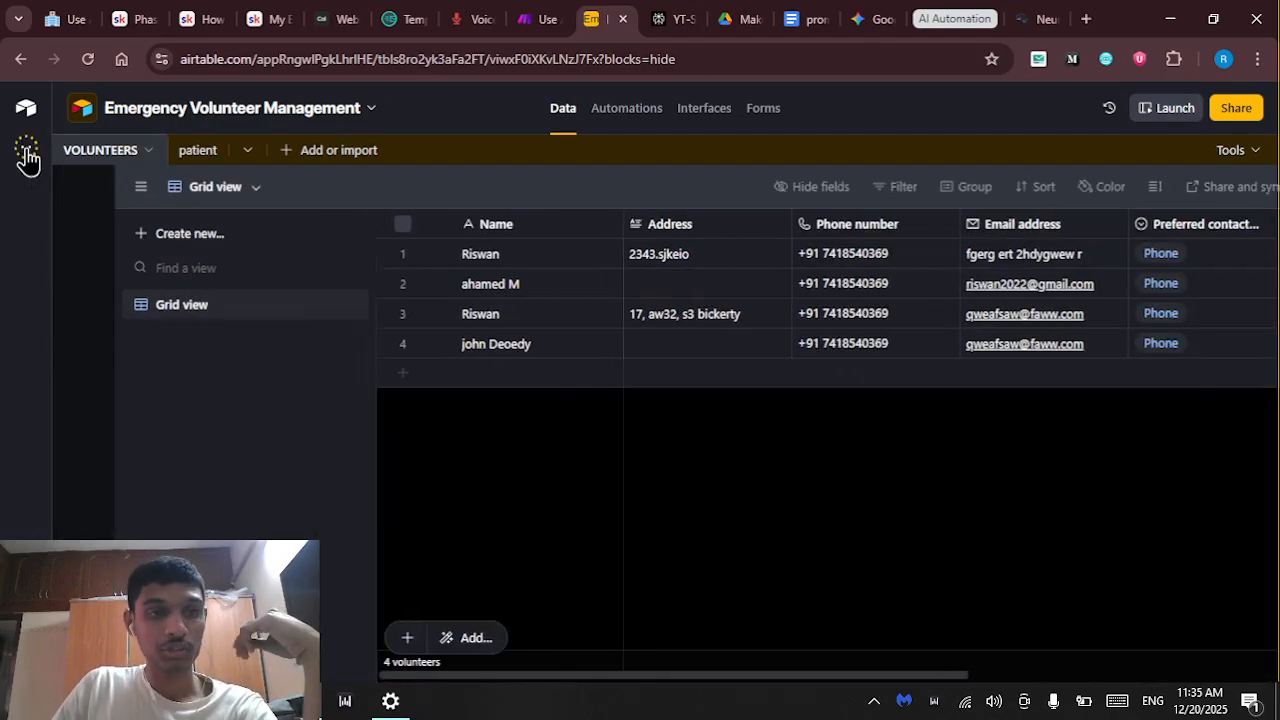
left_click(26, 153)
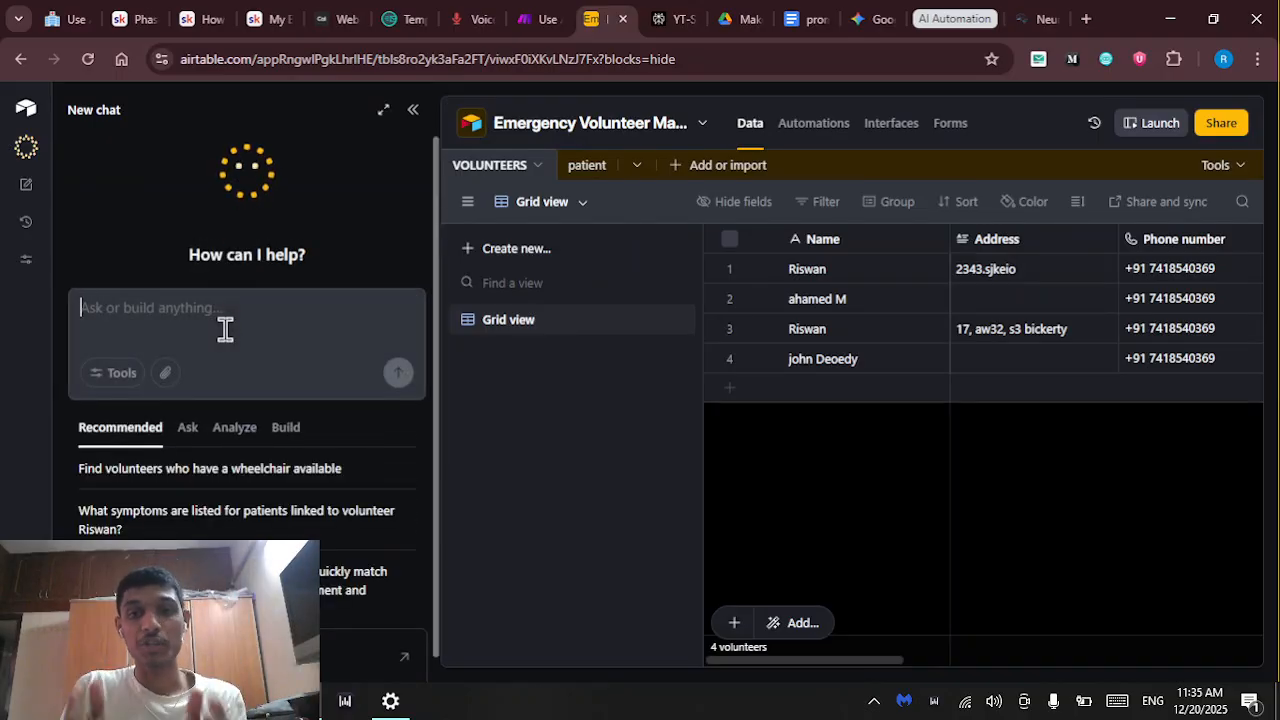
left_click(225, 328)
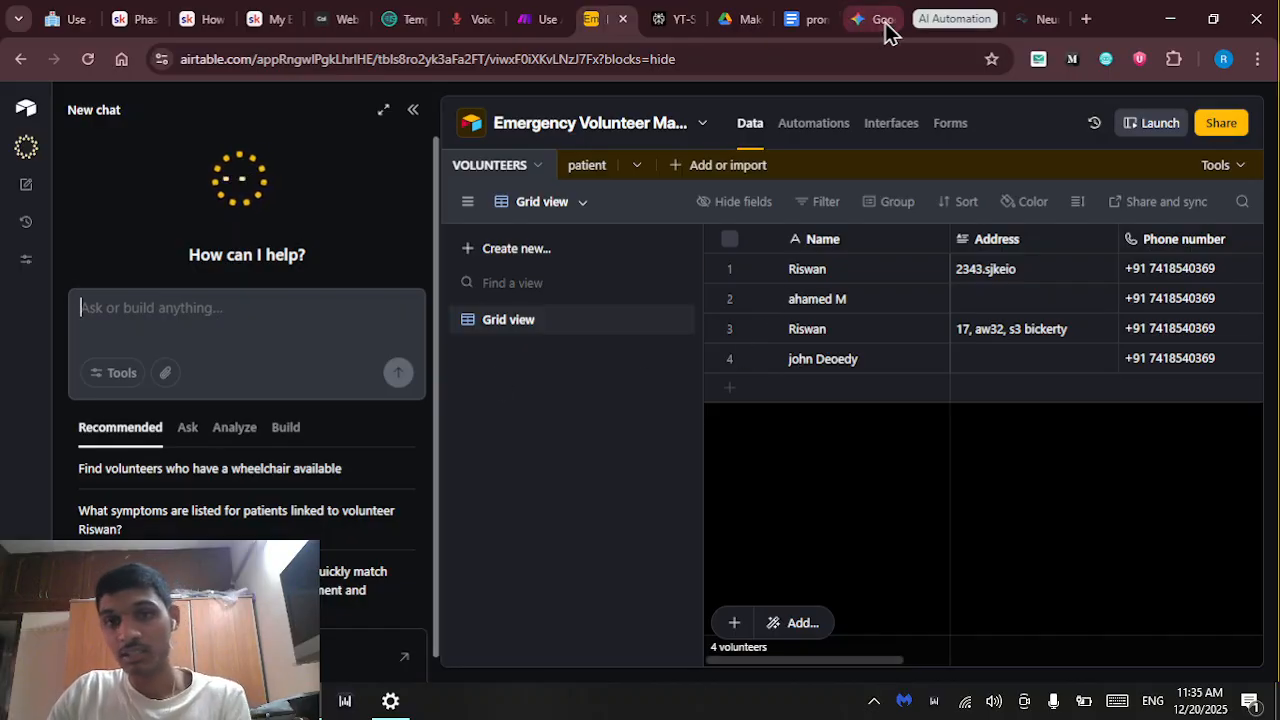
Switch to the "prompt and Details for Airtable" Google Doc, dismiss the Gemini assistant, and read the volunteers table prompt and its field list
left_click(808, 30)
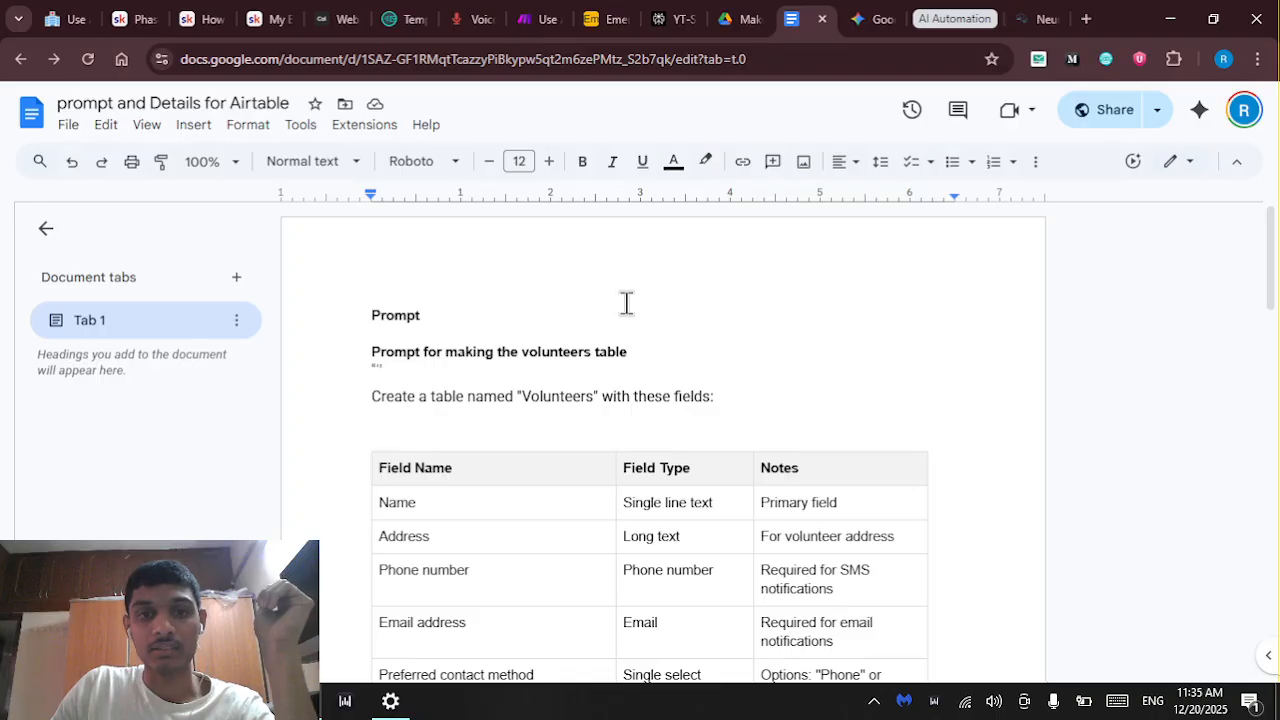
left_click(624, 310)
scroll(611, 337, "down", 1)
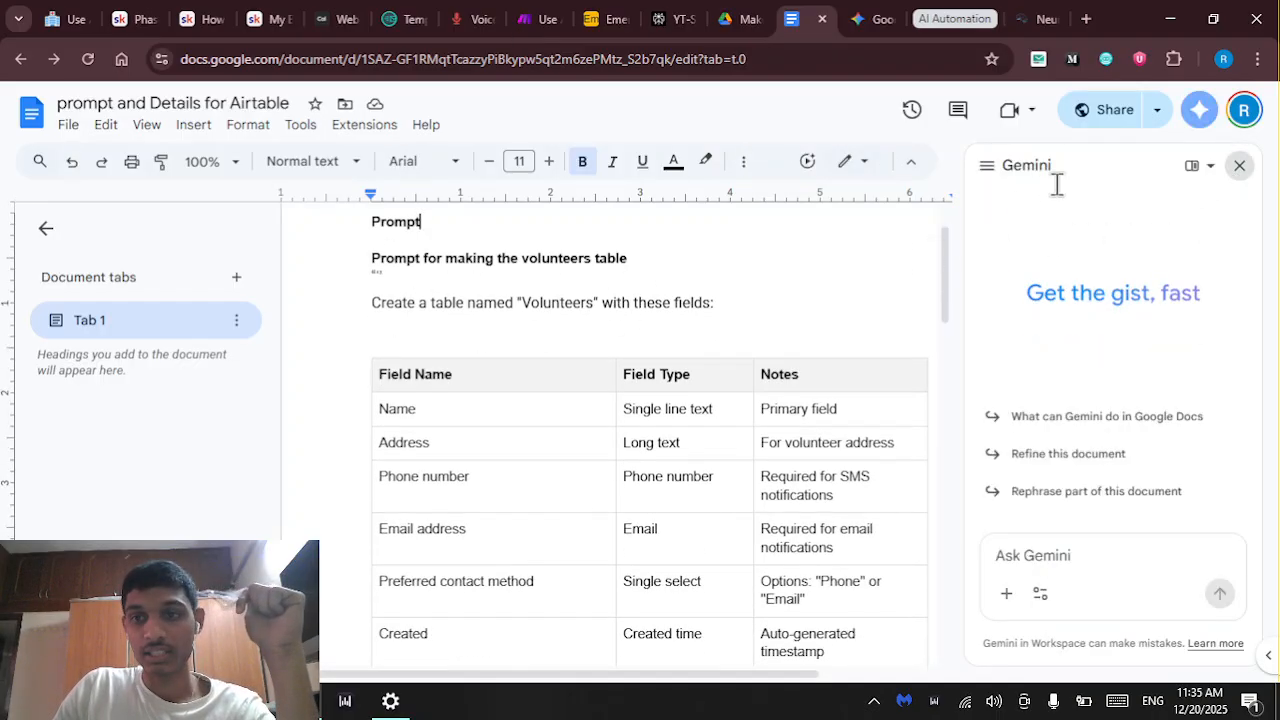
left_click(1239, 166)
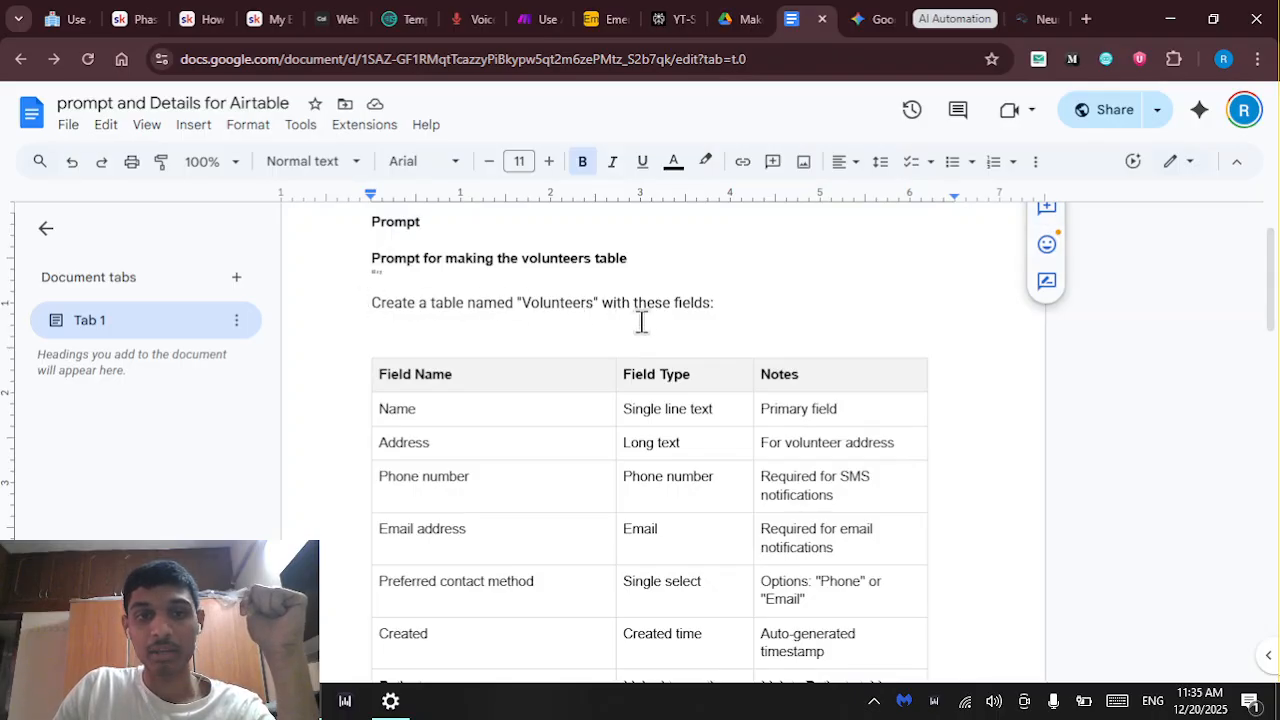
scroll(594, 306, "down", 3)
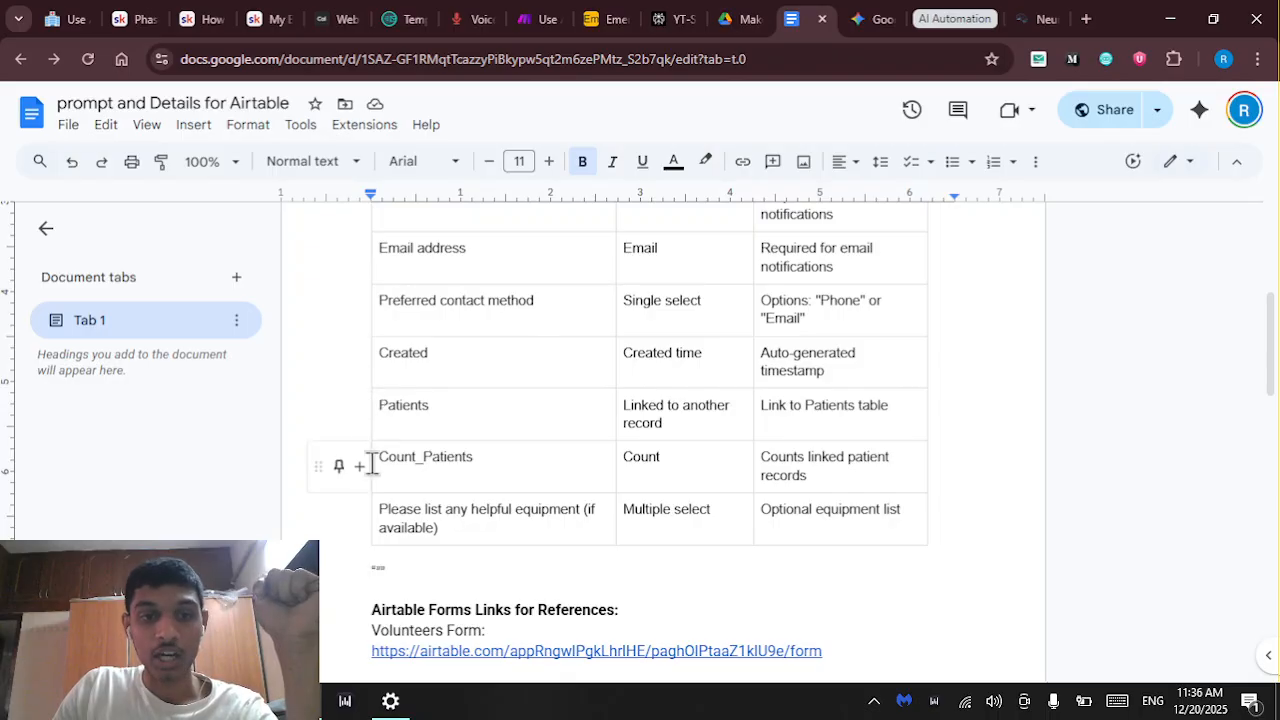
scroll(554, 329, "up", 2)
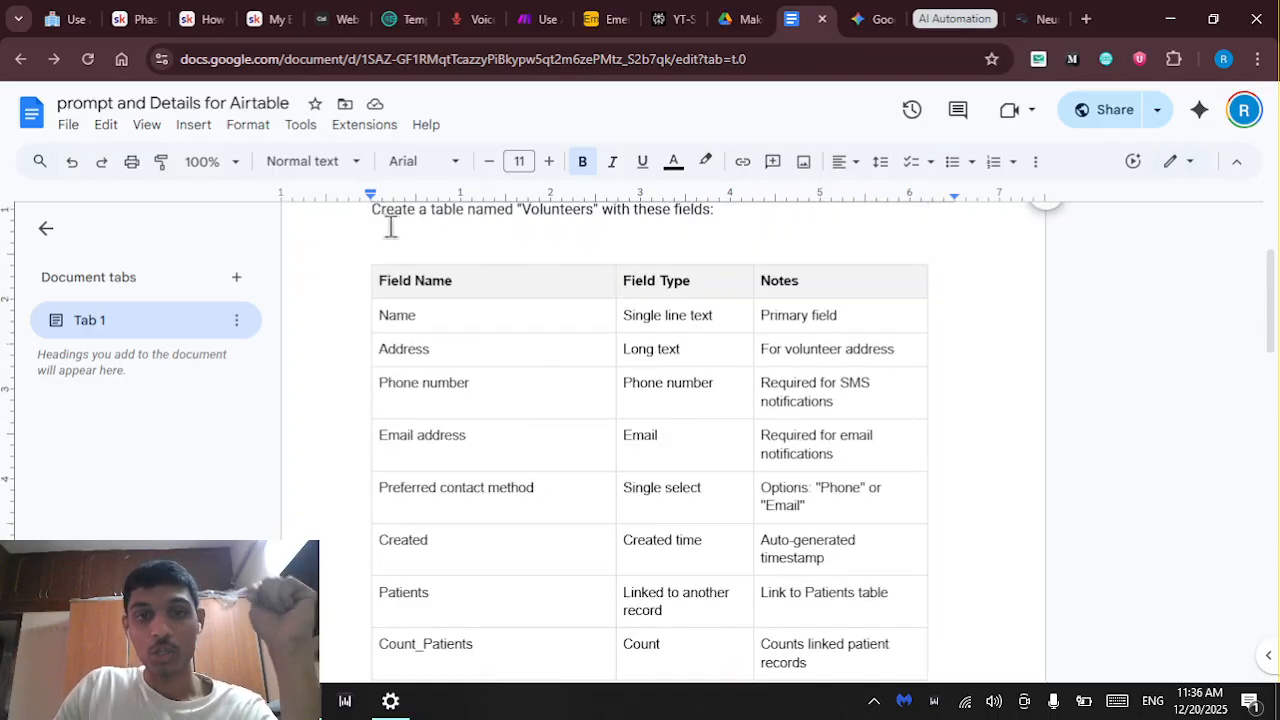
scroll(464, 430, "down", 4)
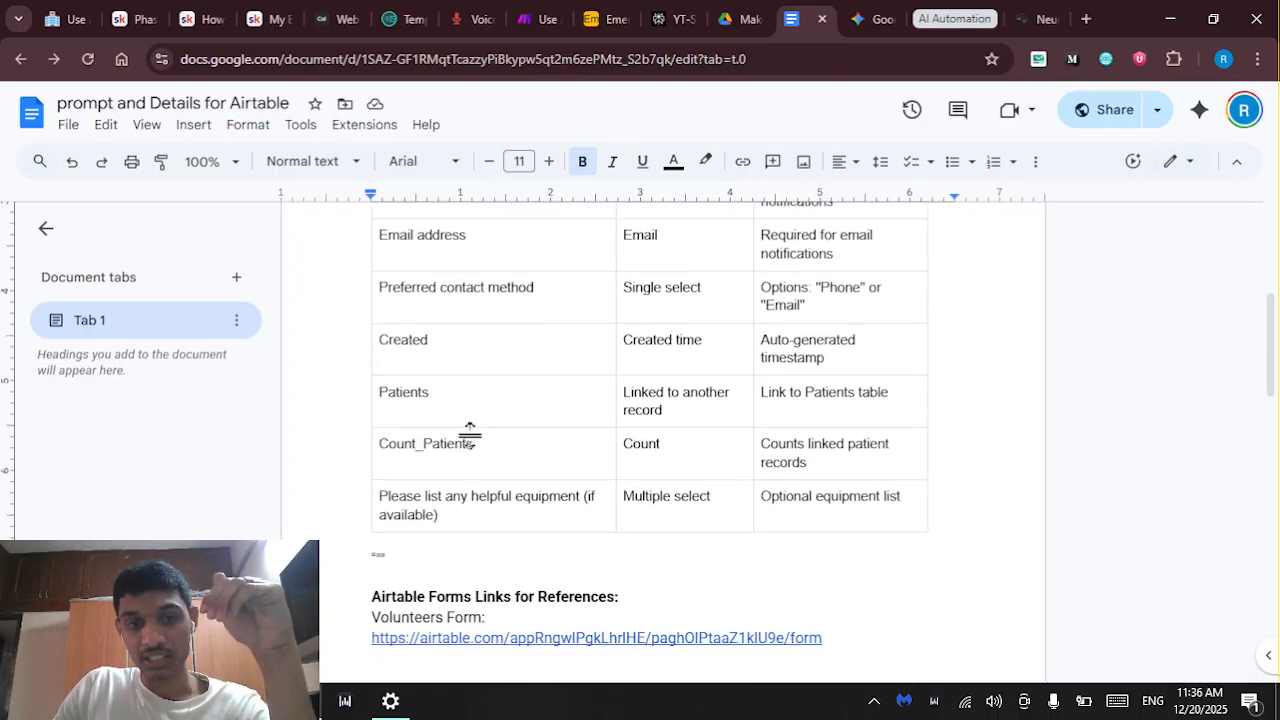
Check the Airtable chat, and return to the Google Doc to read the patients table prompt with its fields and form link
left_click(606, 19)
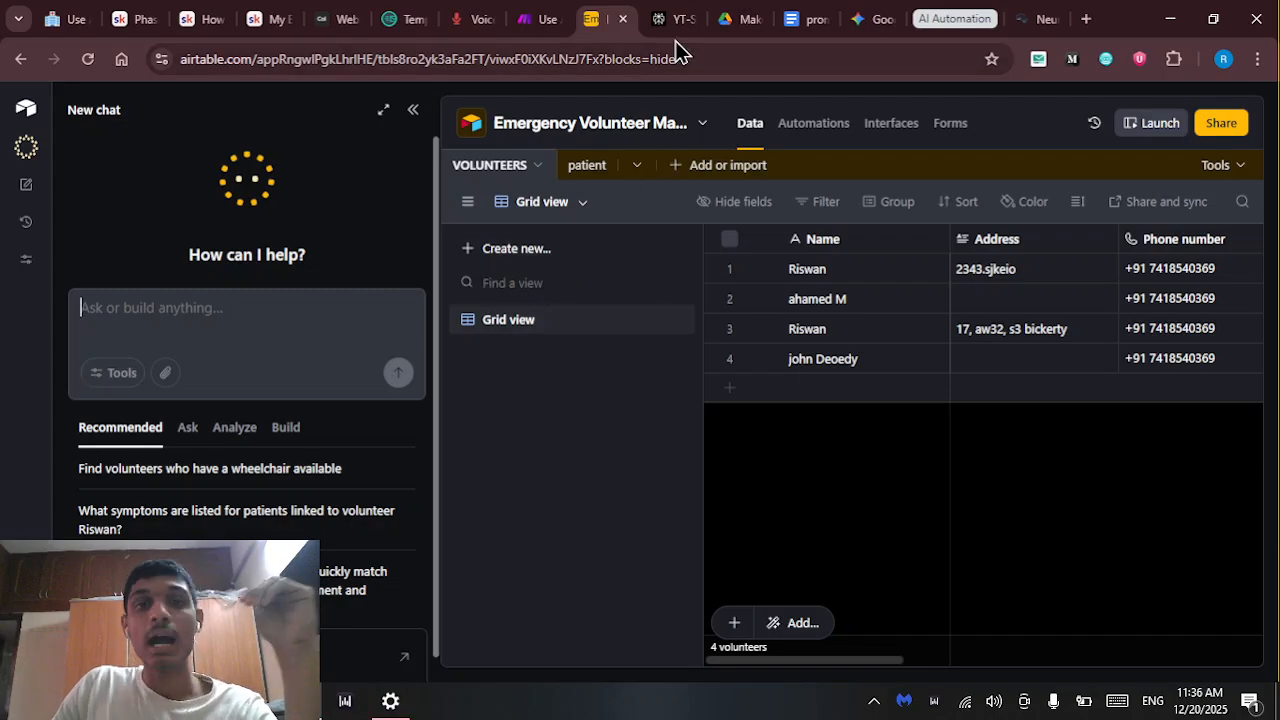
left_click(800, 24)
scroll(428, 414, "down", 5)
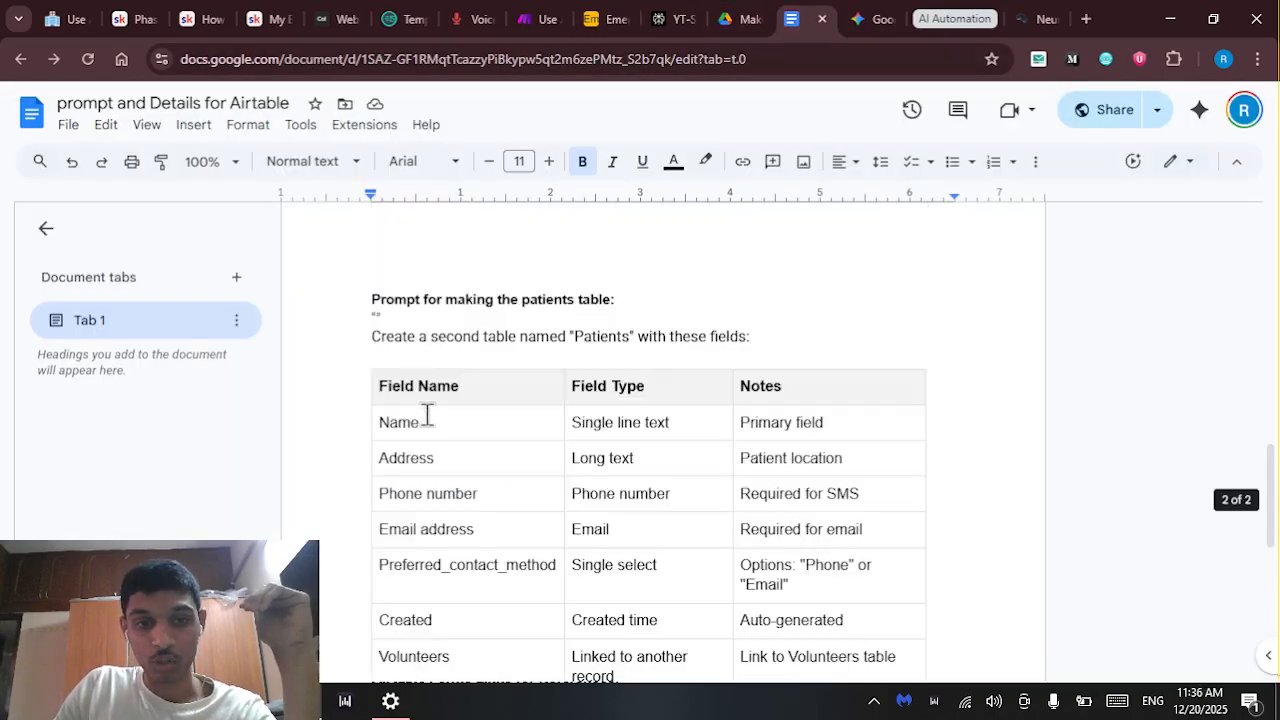
scroll(374, 249, "down", 1)
scroll(374, 249, "up", 1)
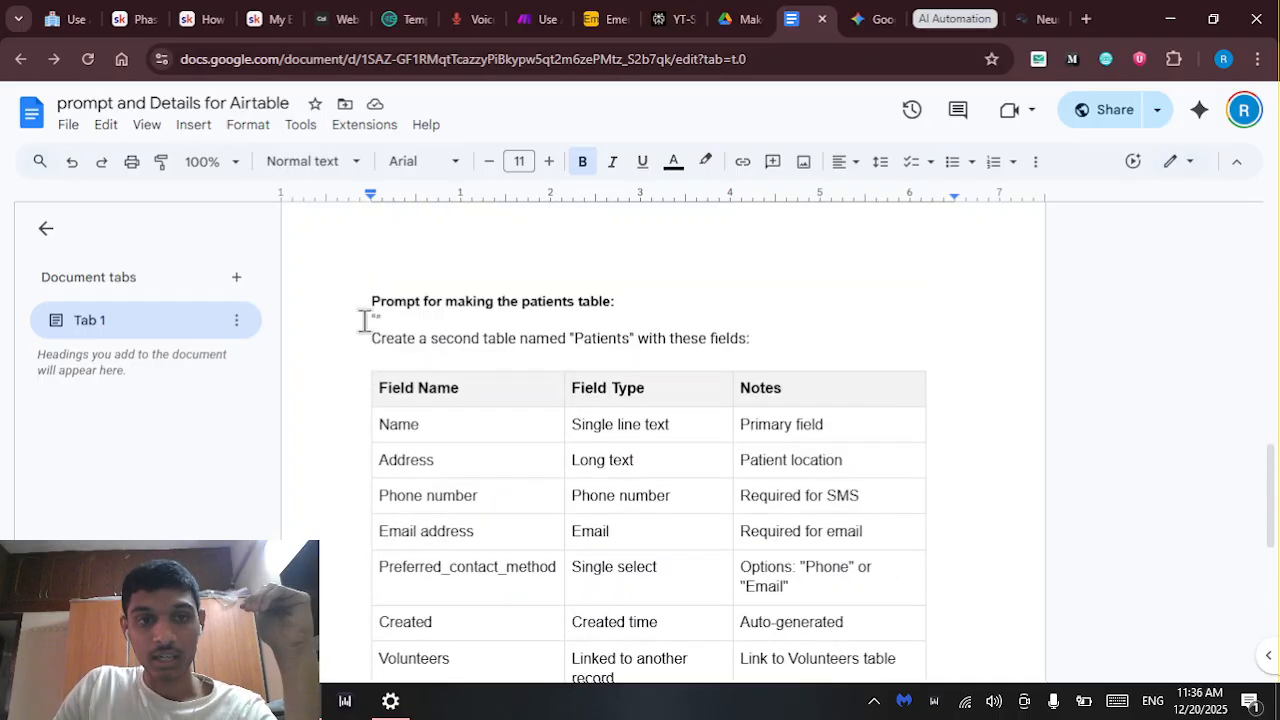
scroll(420, 330, "down", 1)
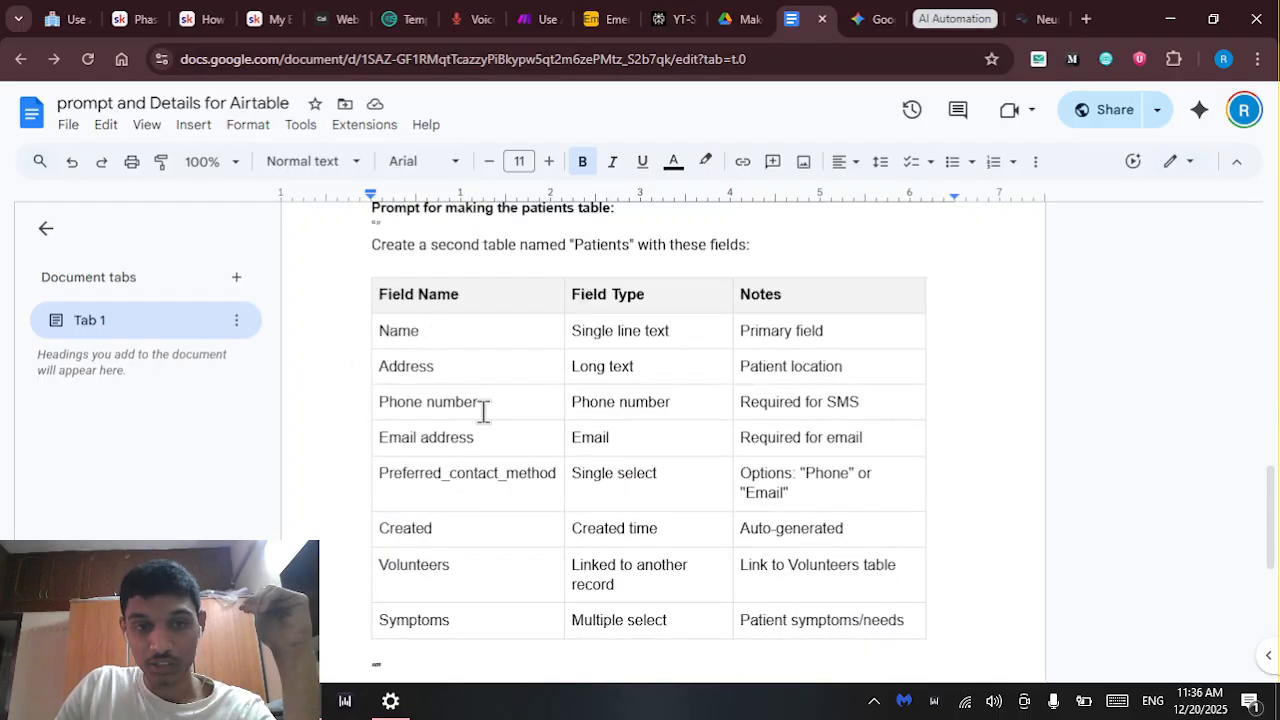
scroll(484, 410, "down", 1)
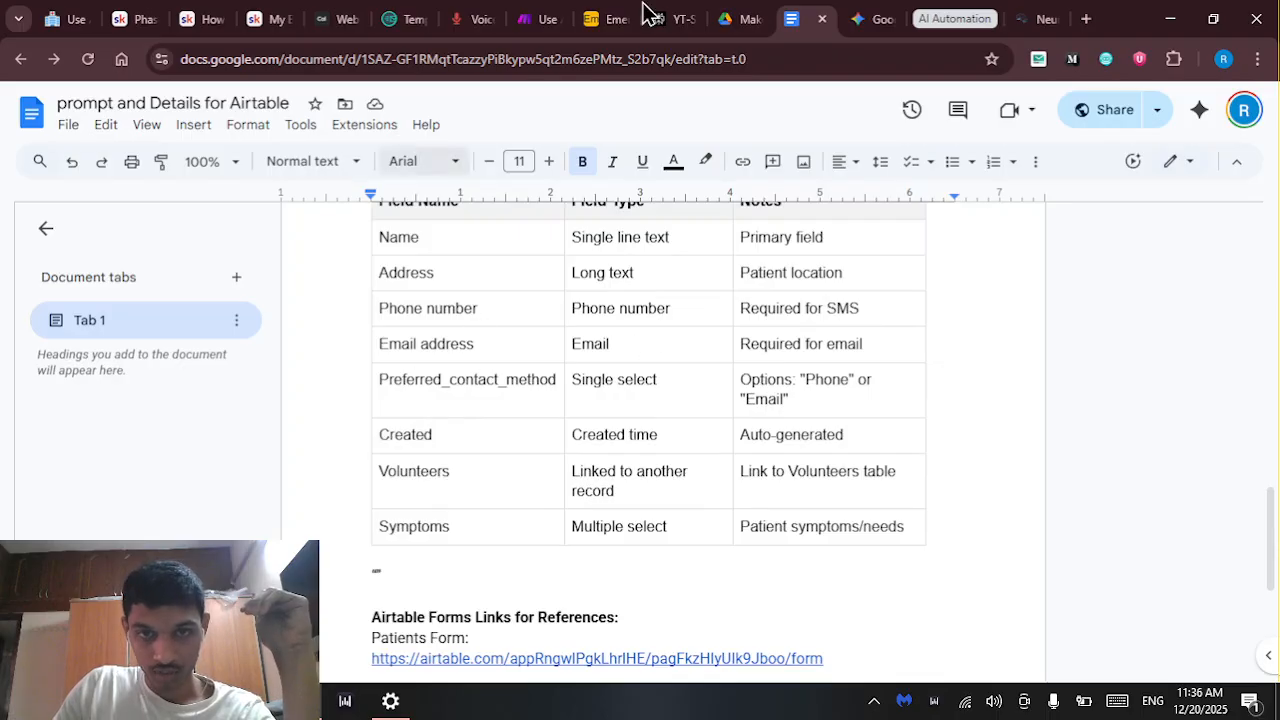
Switch back to Airtable and view the Volunteers and Symptoms fields of the patient table
left_click(612, 20)
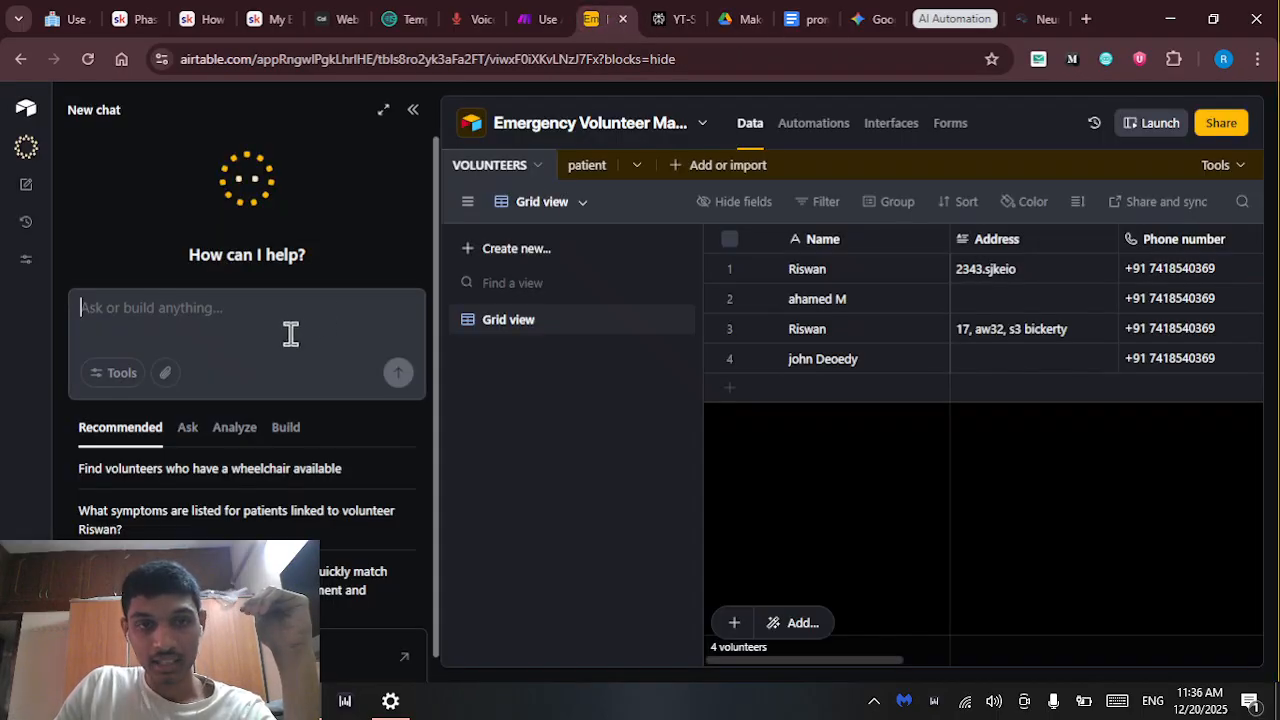
left_click(586, 167)
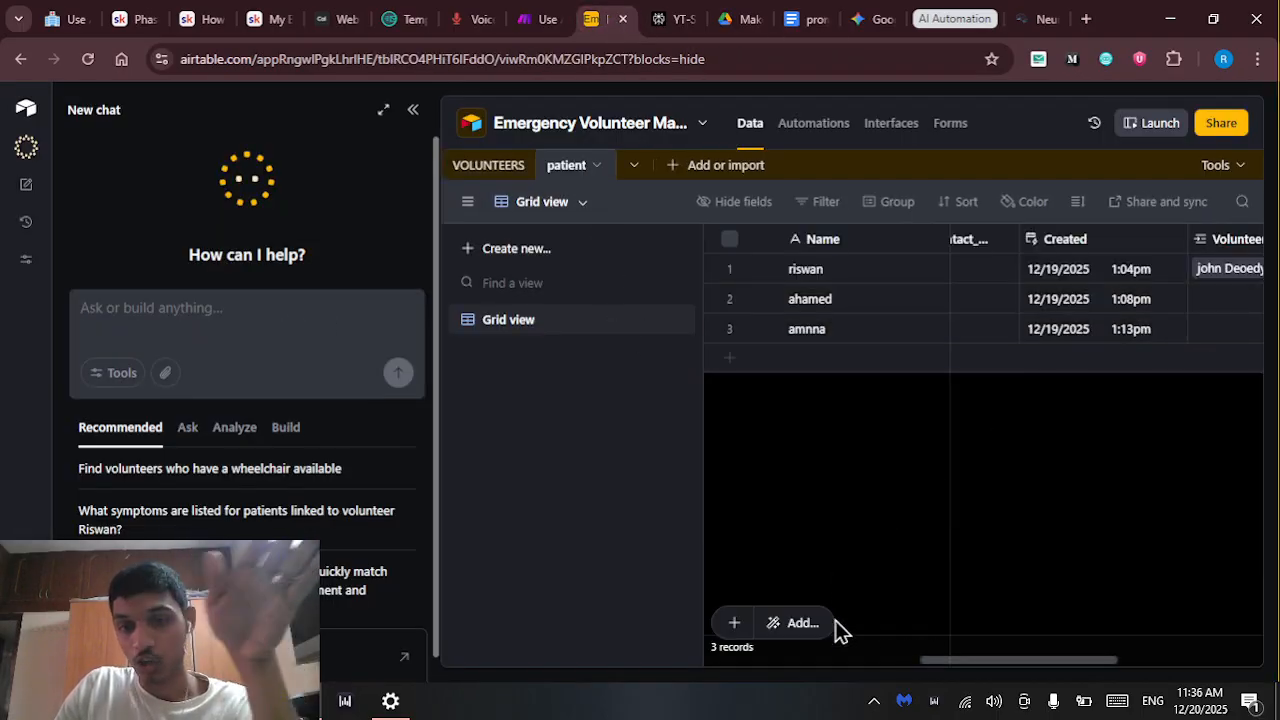
scroll(955, 662, "right", 2)
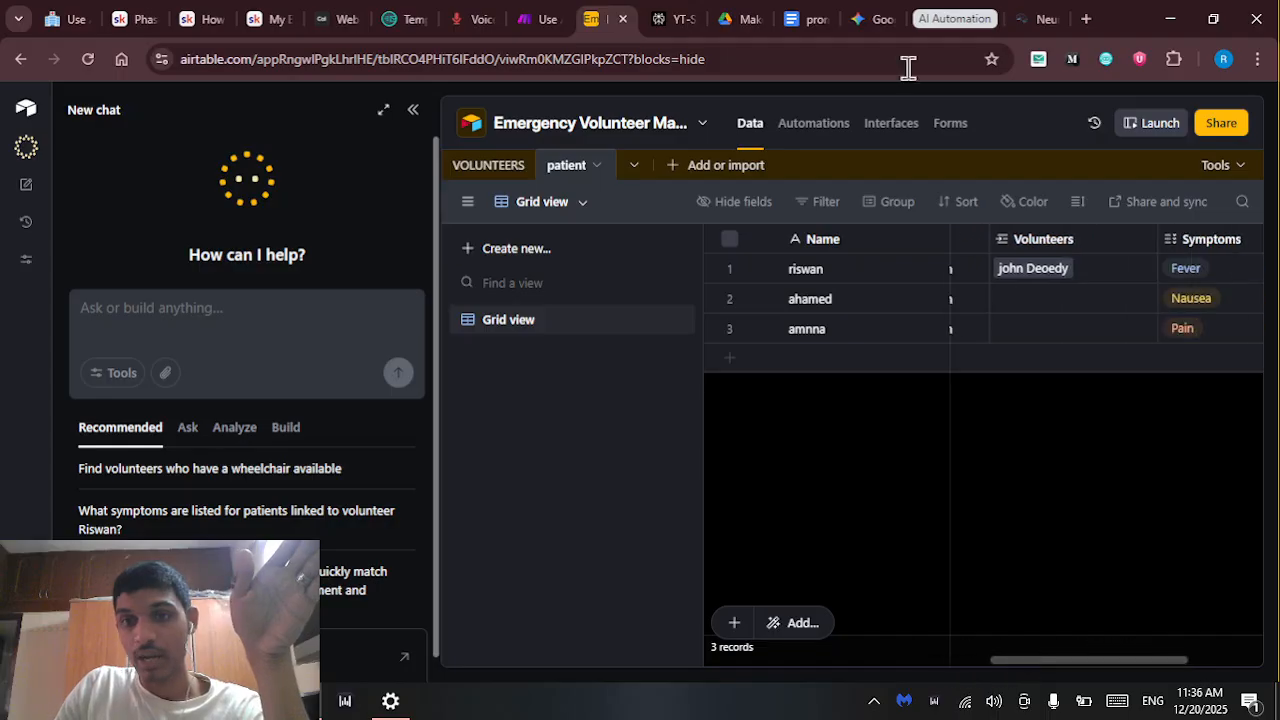
Return to the Google Doc and compare the linked-record fields in the volunteers and patients table prompts
left_click(806, 22)
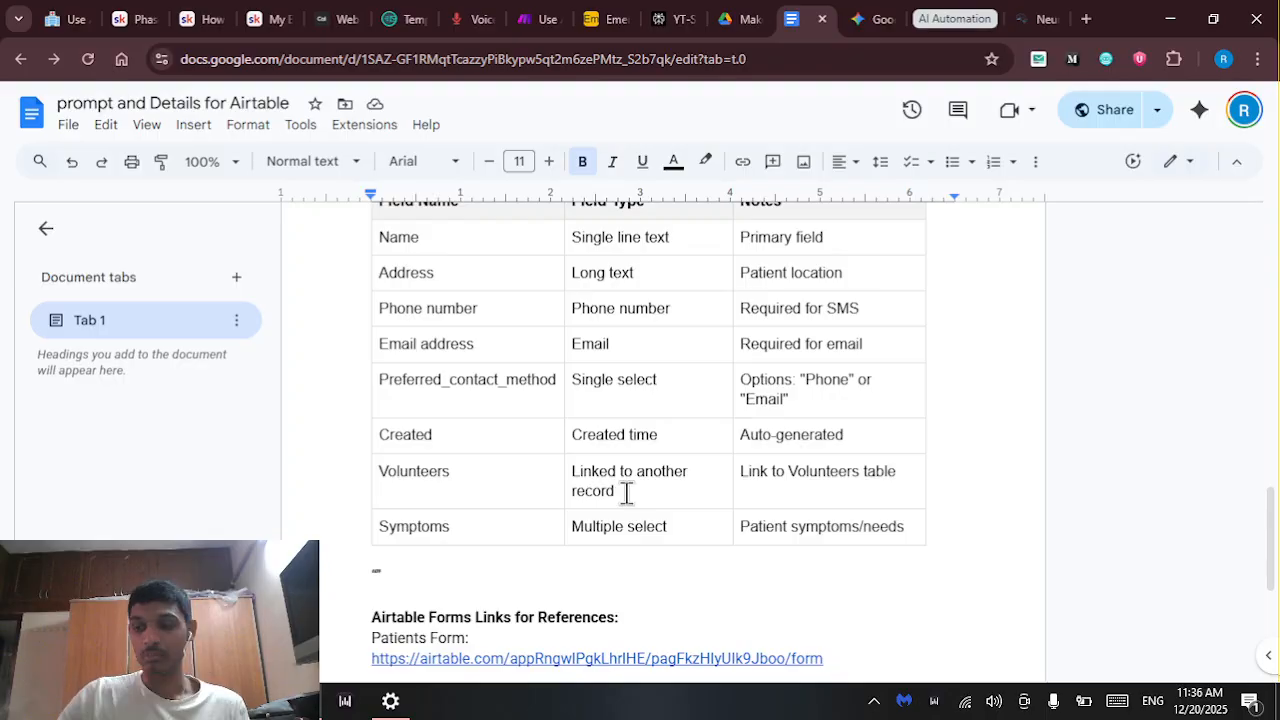
scroll(626, 492, "up", 1)
scroll(626, 491, "down", 9)
scroll(414, 503, "up", 3)
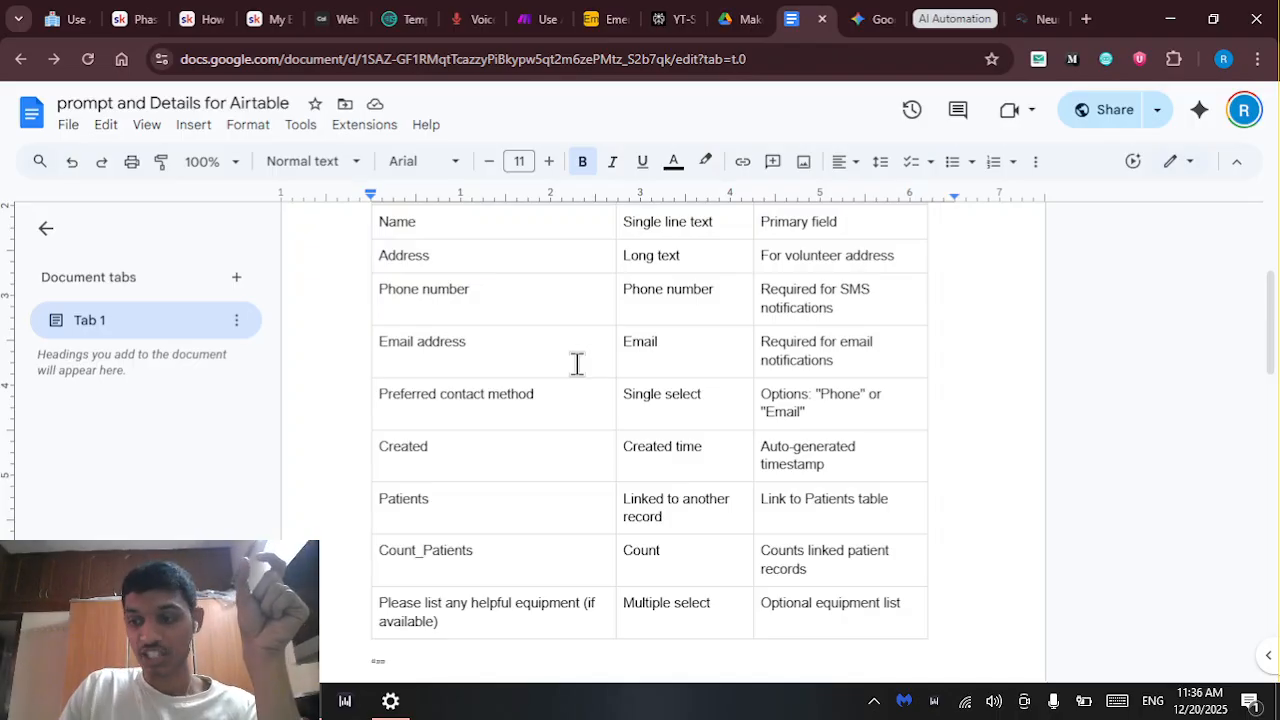
scroll(577, 363, "down", 10)
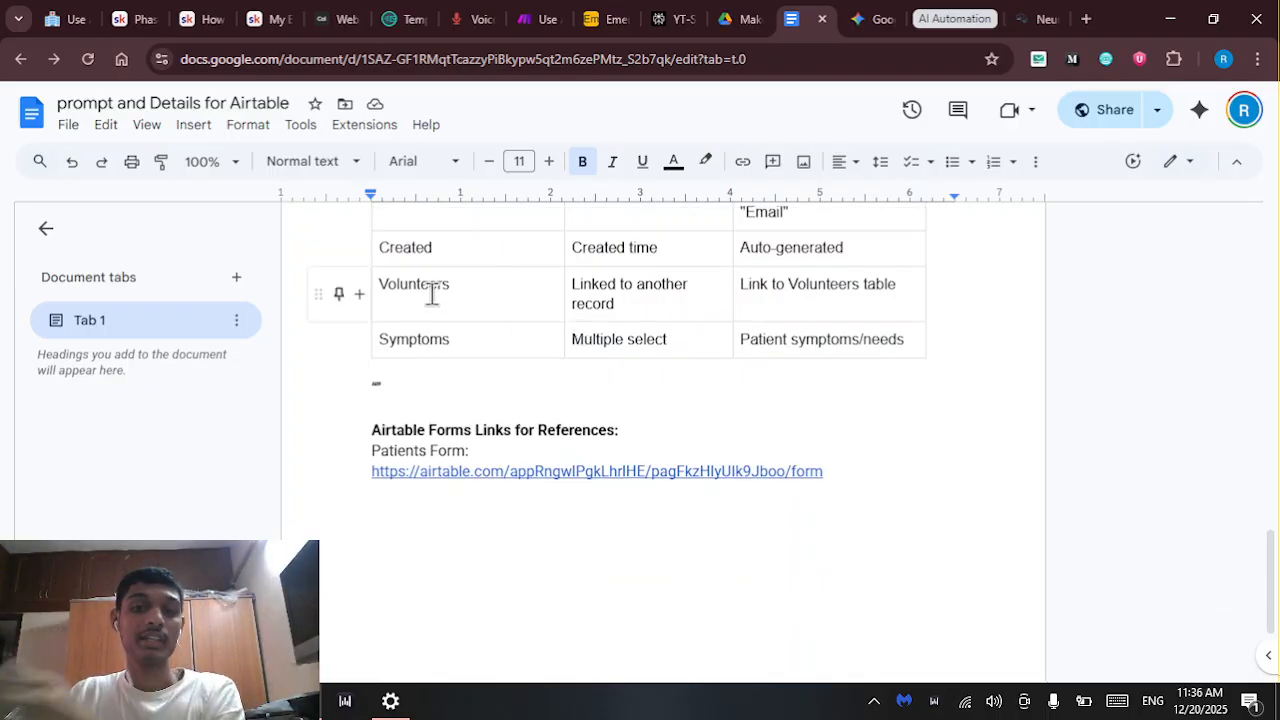
Switch to Airtable and examine the linked Volunteers field in the patient table and the linked patient field in the VOLUNTEERS table
left_click(614, 14)
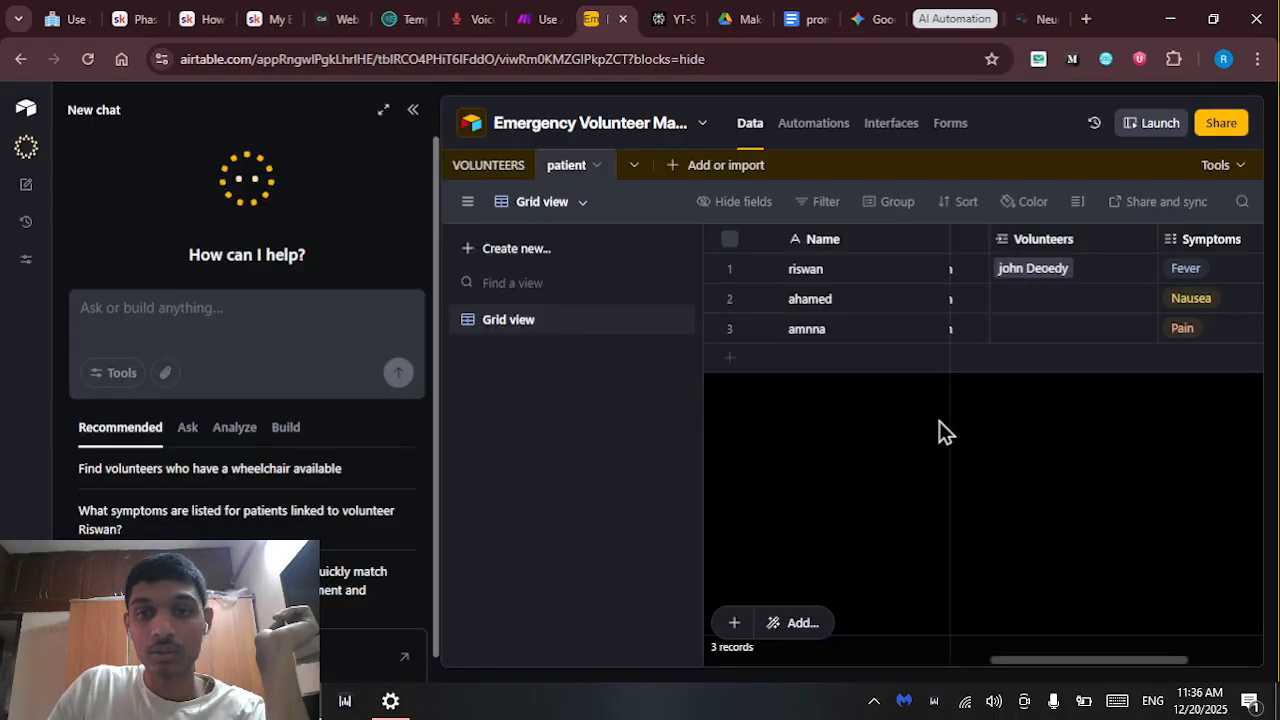
scroll(1129, 672, "right", 3)
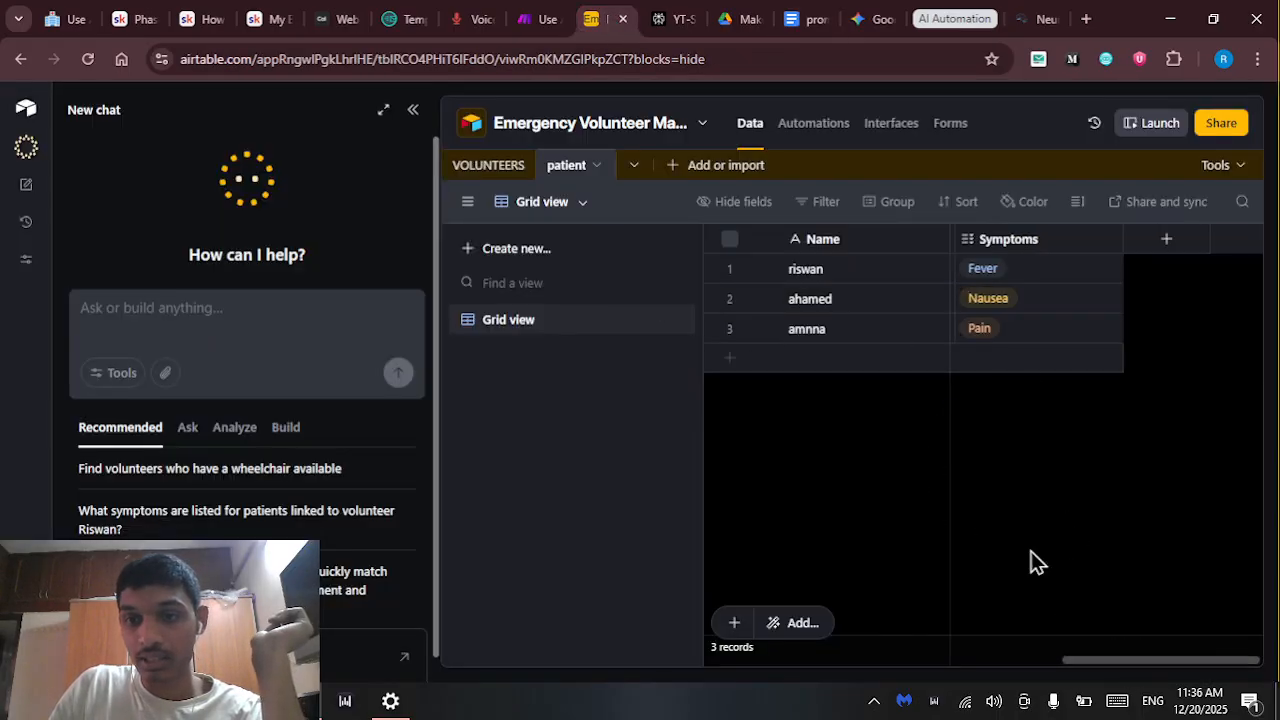
scroll(1095, 672, "left", 3)
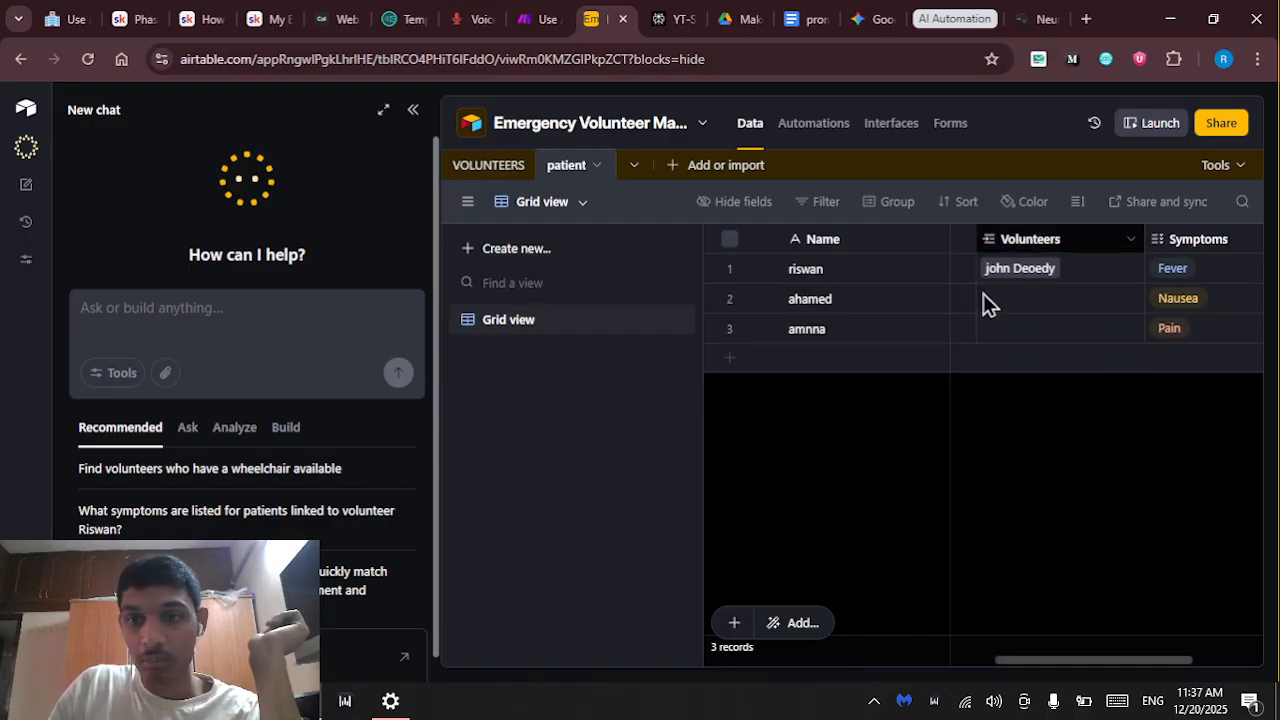
left_click(482, 164)
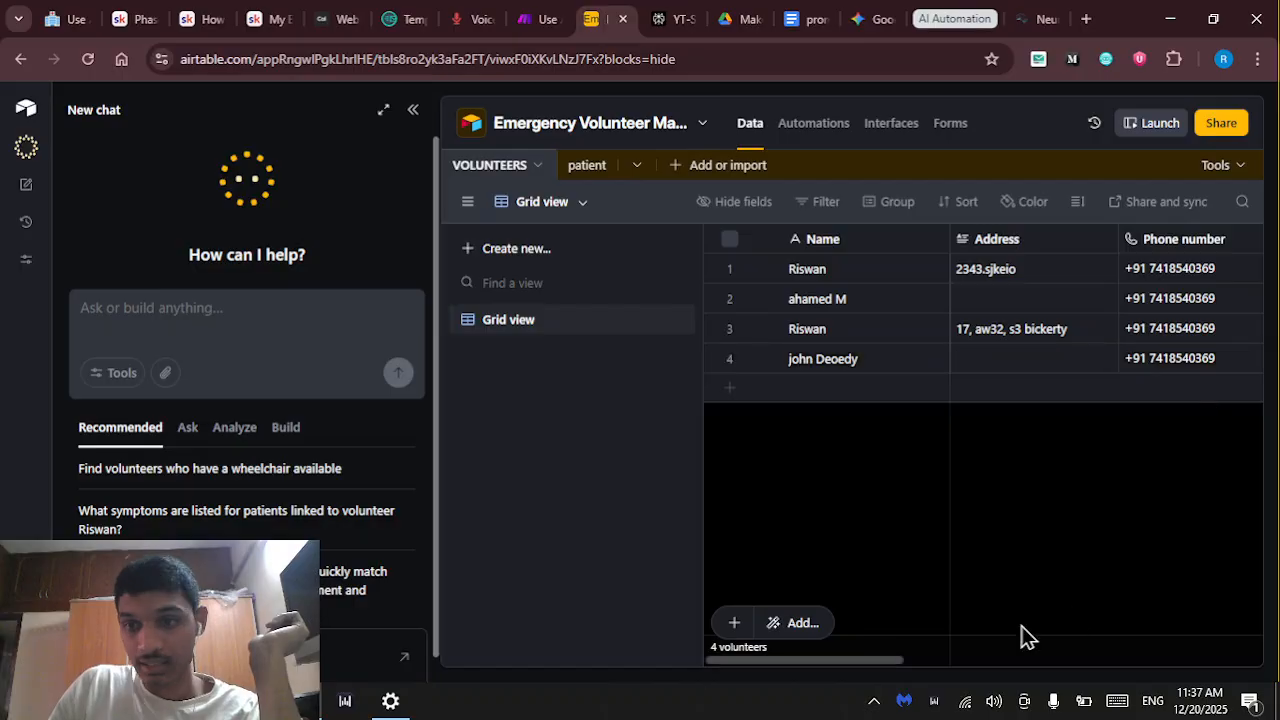
left_click_drag(897, 661, 1177, 651)
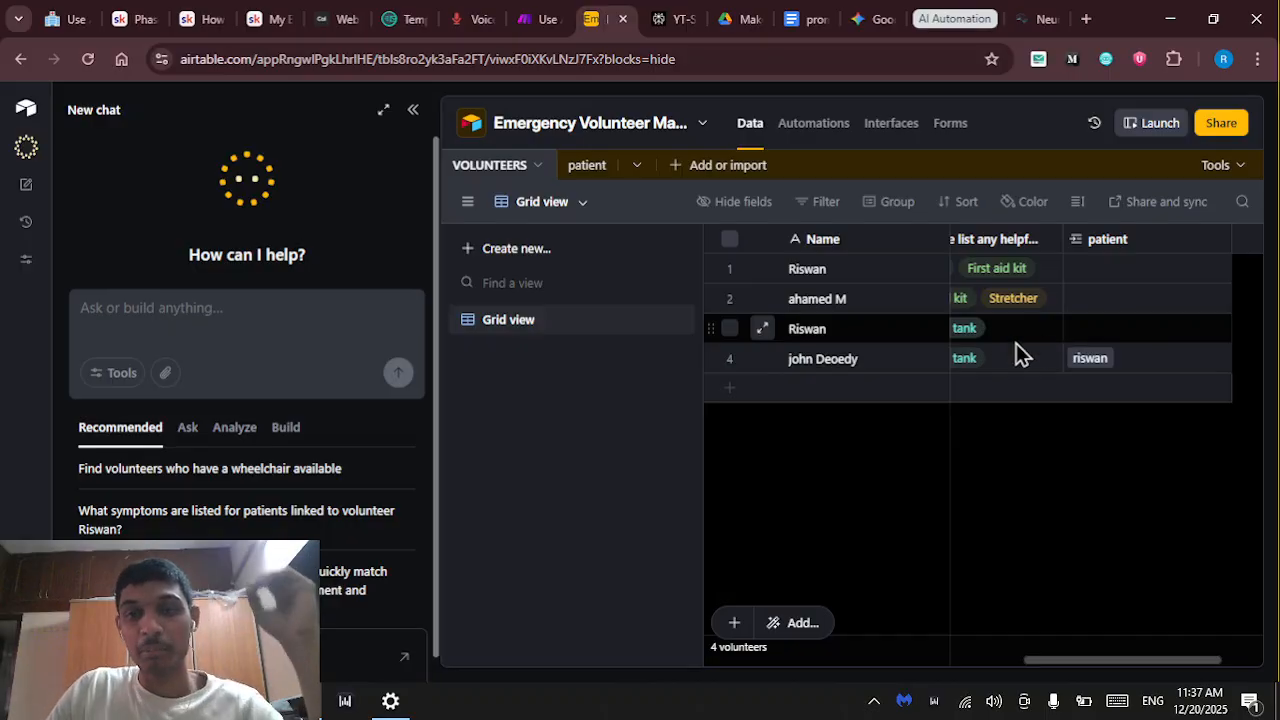
Create a new form named New VOLUNTEERS in the base, with its responses going to the VOLUNTEERS table
left_click(950, 125)
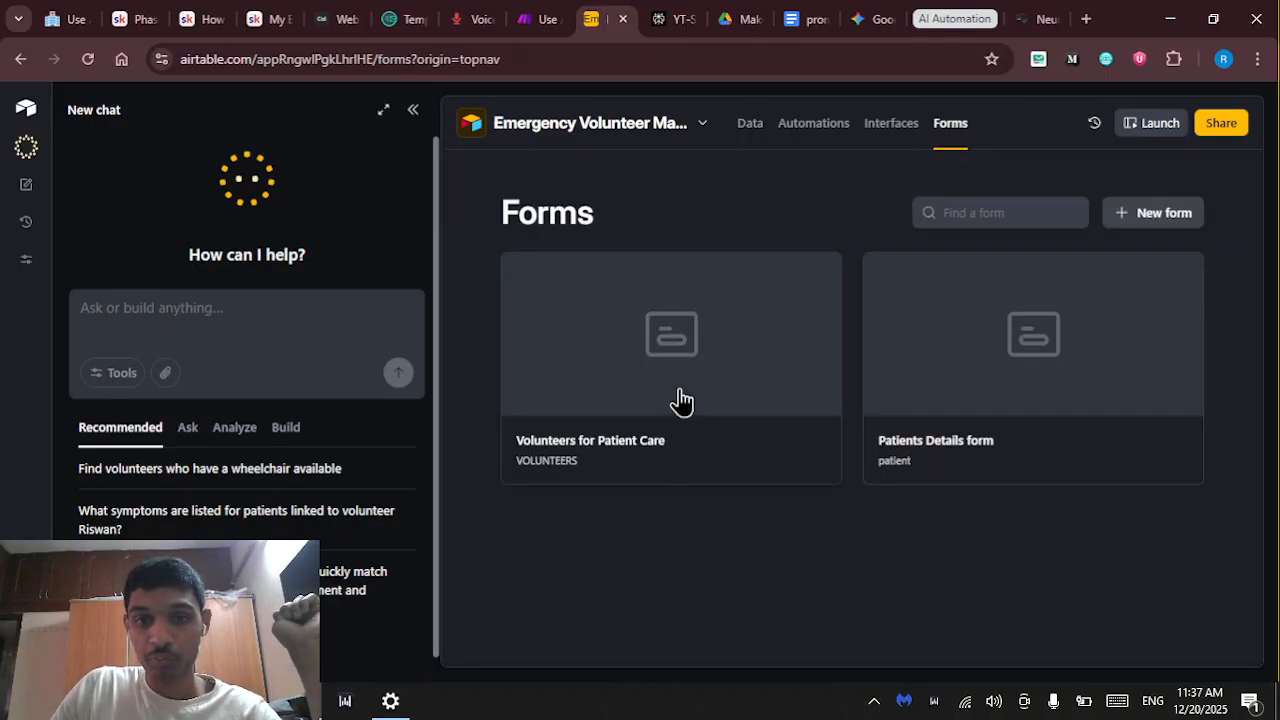
left_click(413, 110)
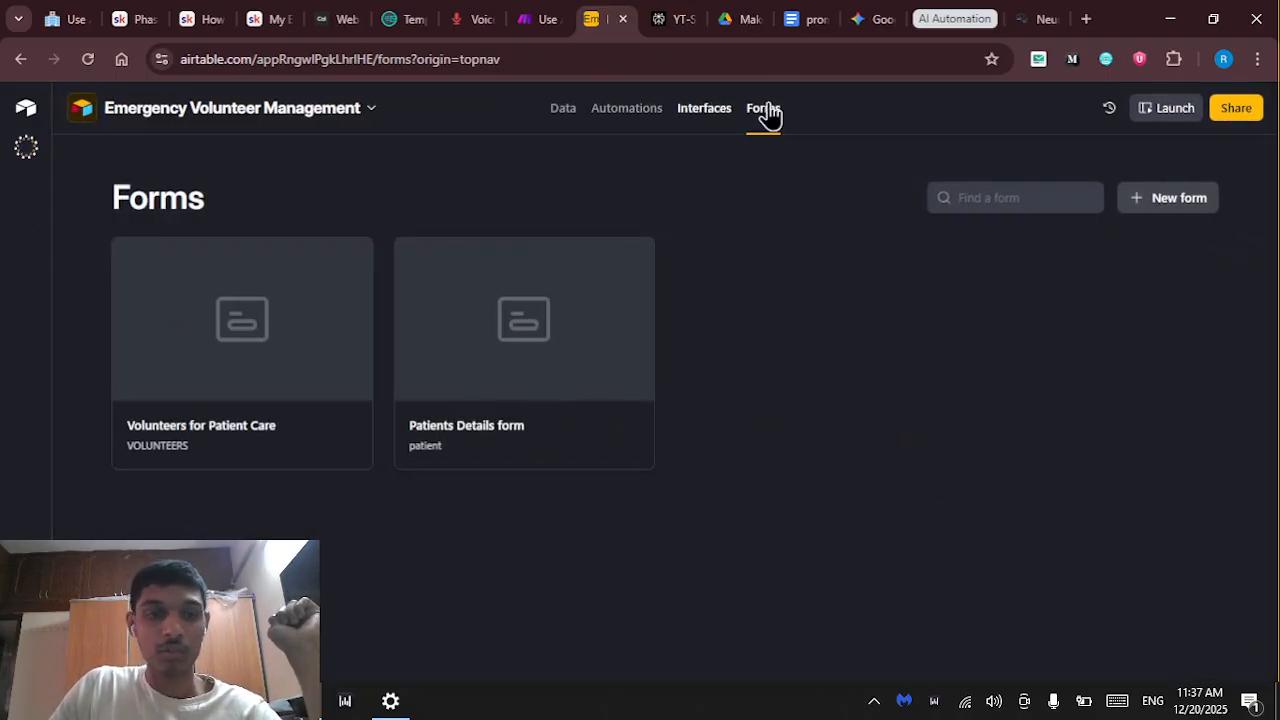
left_click(1171, 206)
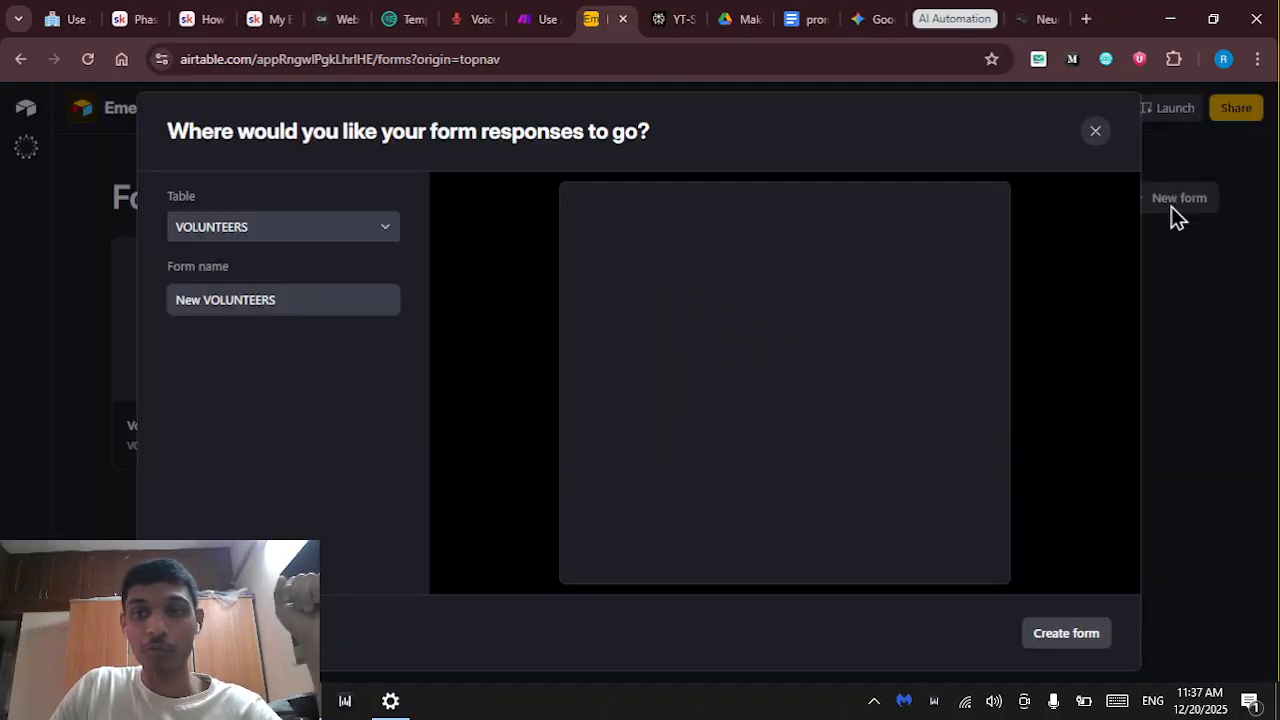
left_click(311, 229)
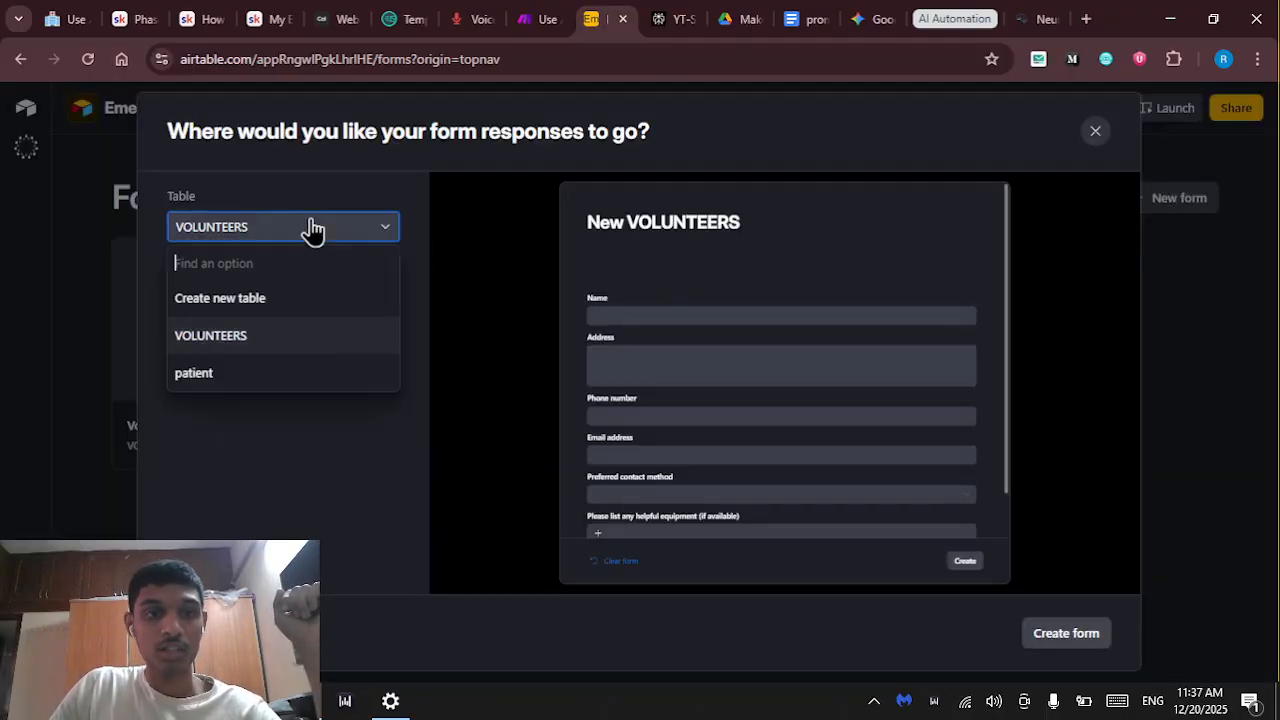
left_click(285, 336)
left_click(288, 309)
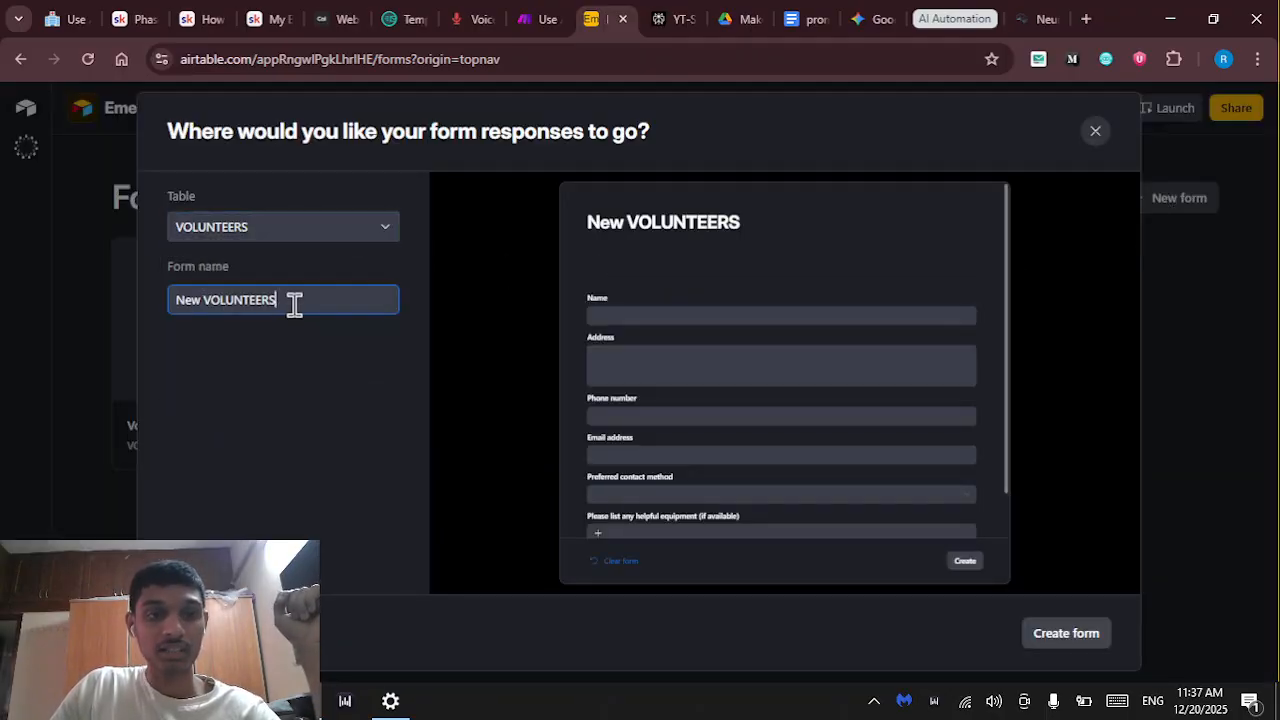
left_click(297, 300)
left_click(1040, 638)
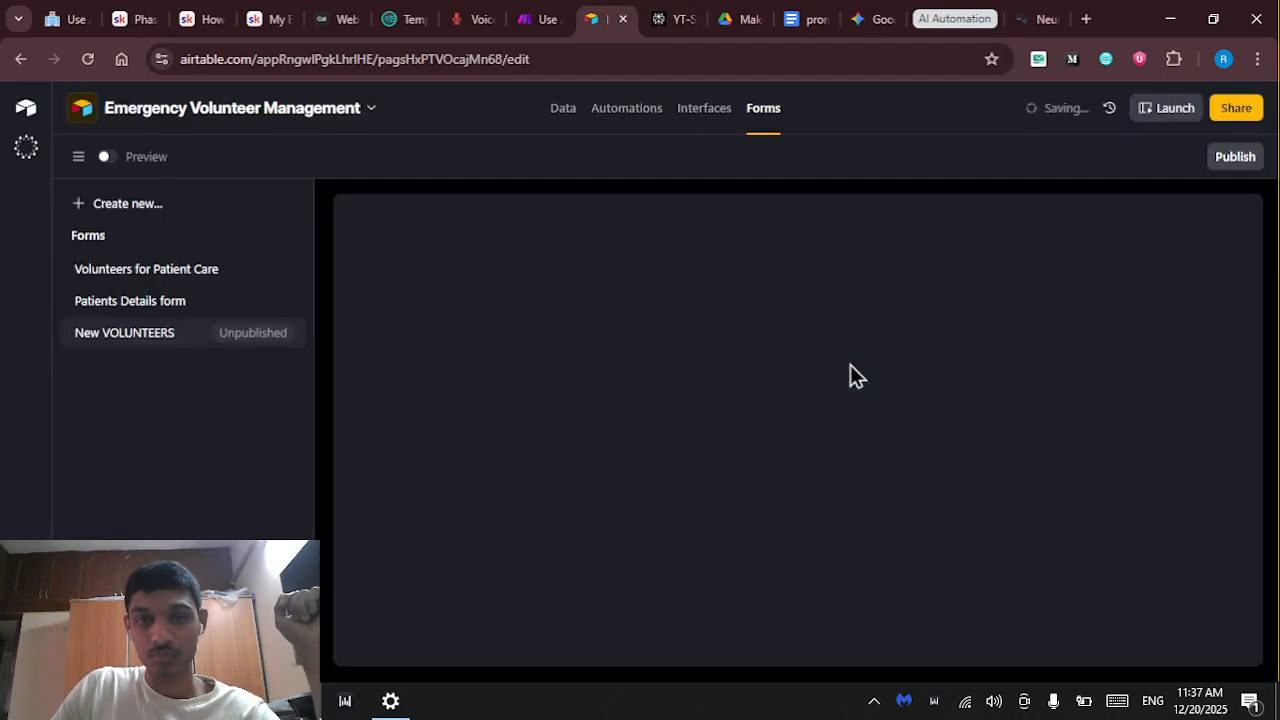
Review the New VOLUNTEERS form's settings and make its Name field required
scroll(600, 410, "down", 2)
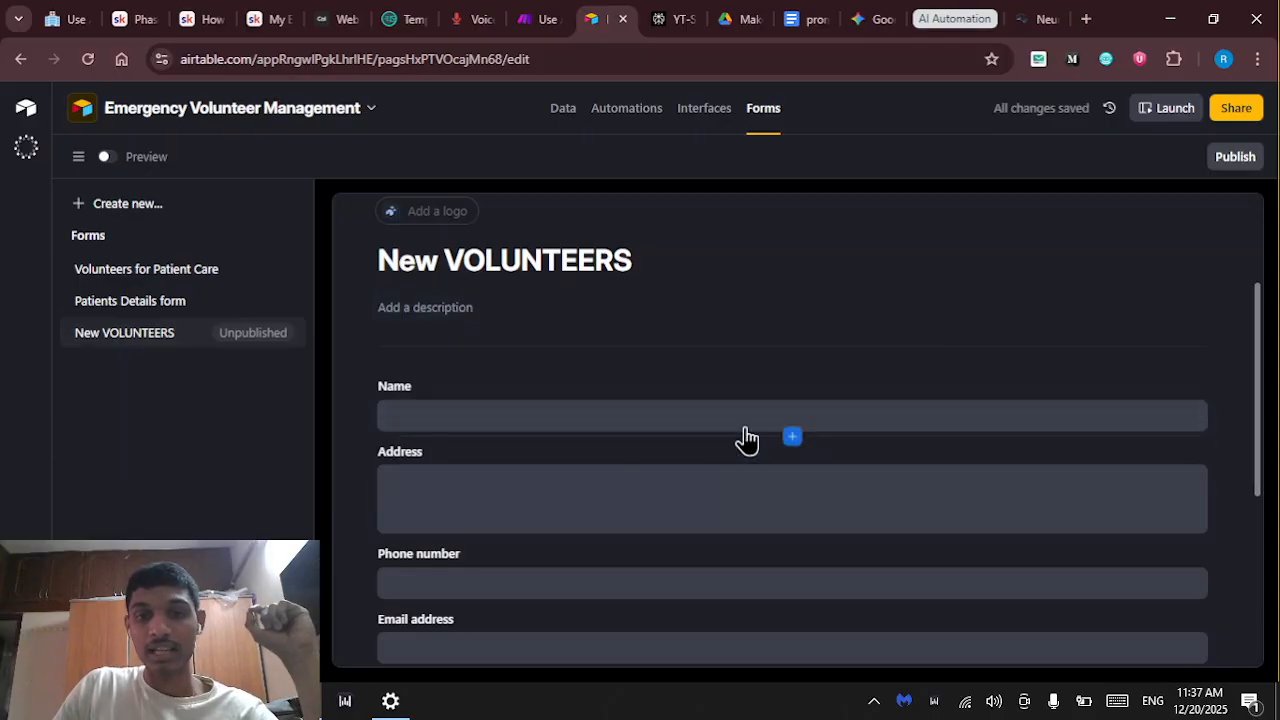
left_click(76, 160)
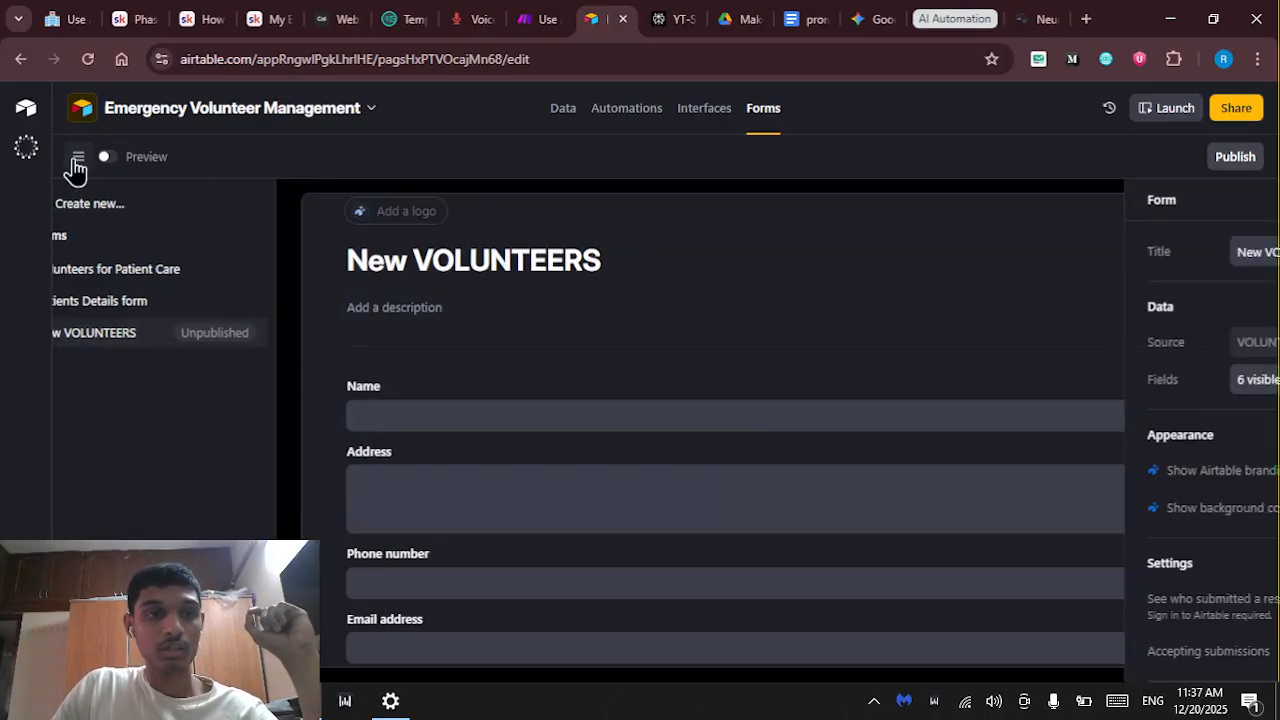
scroll(1097, 449, "down", 3)
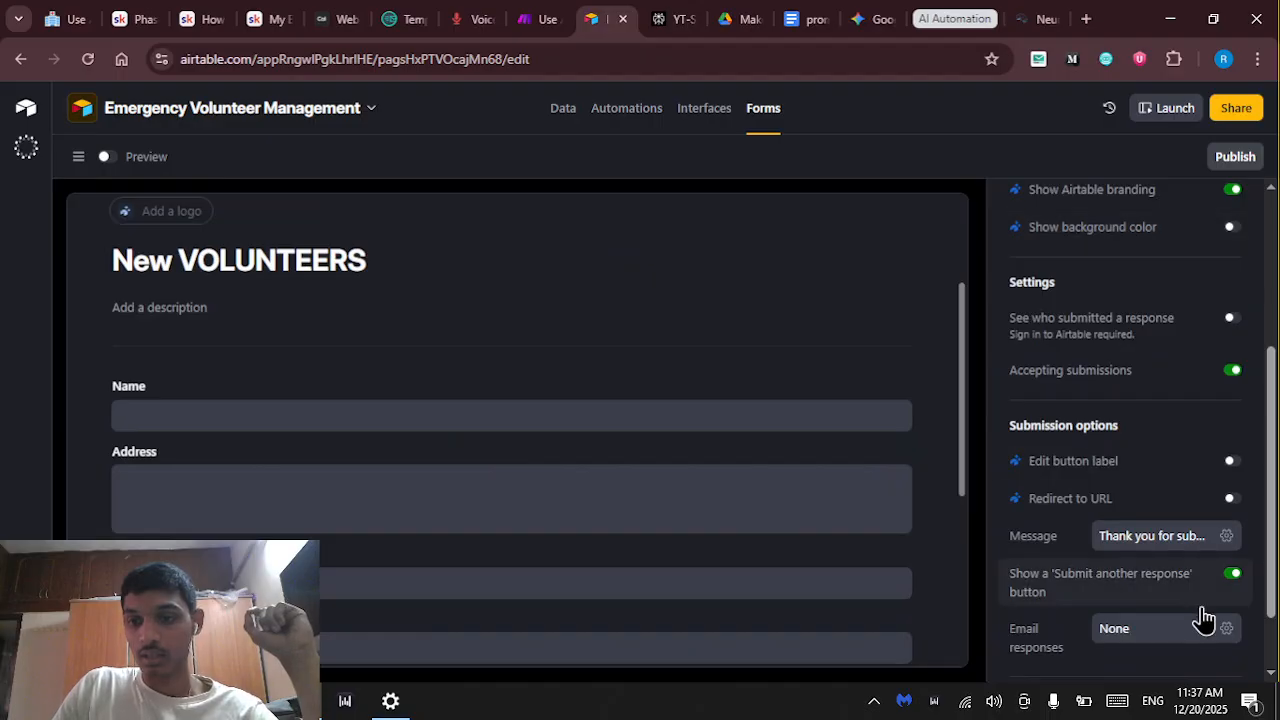
scroll(1200, 600, "down", 1)
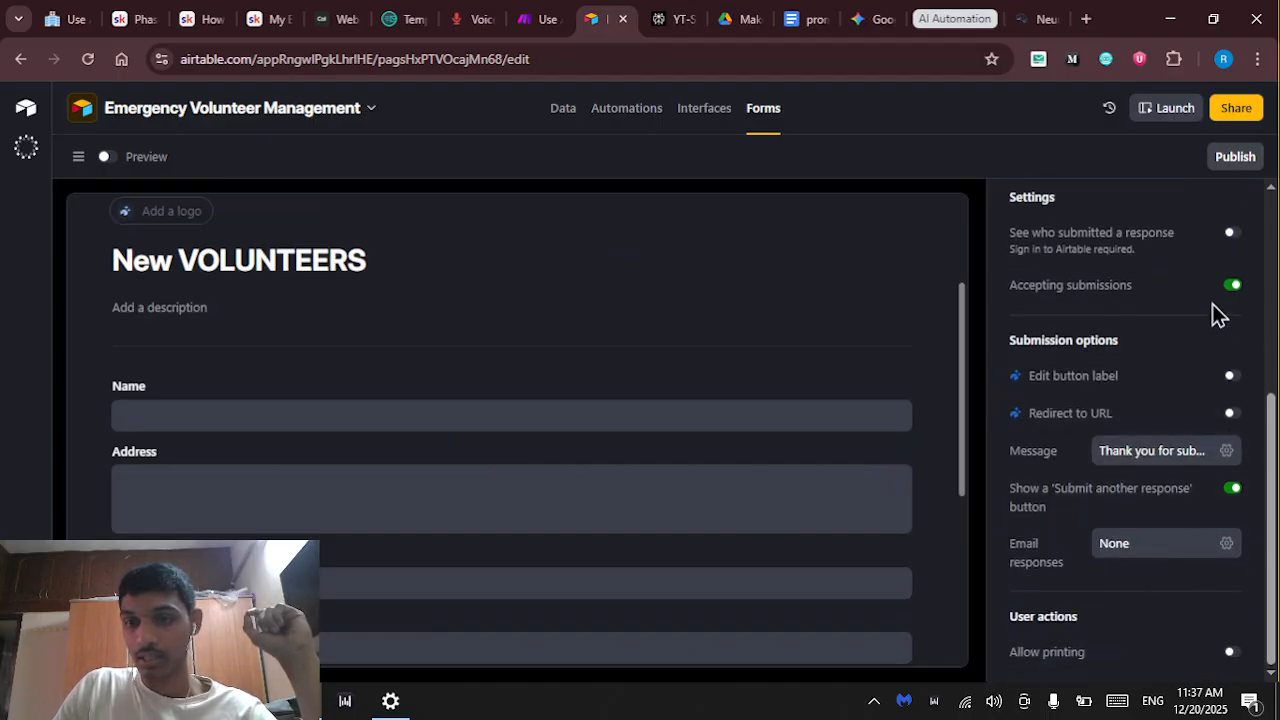
scroll(1215, 325, "up", 1)
scroll(1228, 315, "up", 3)
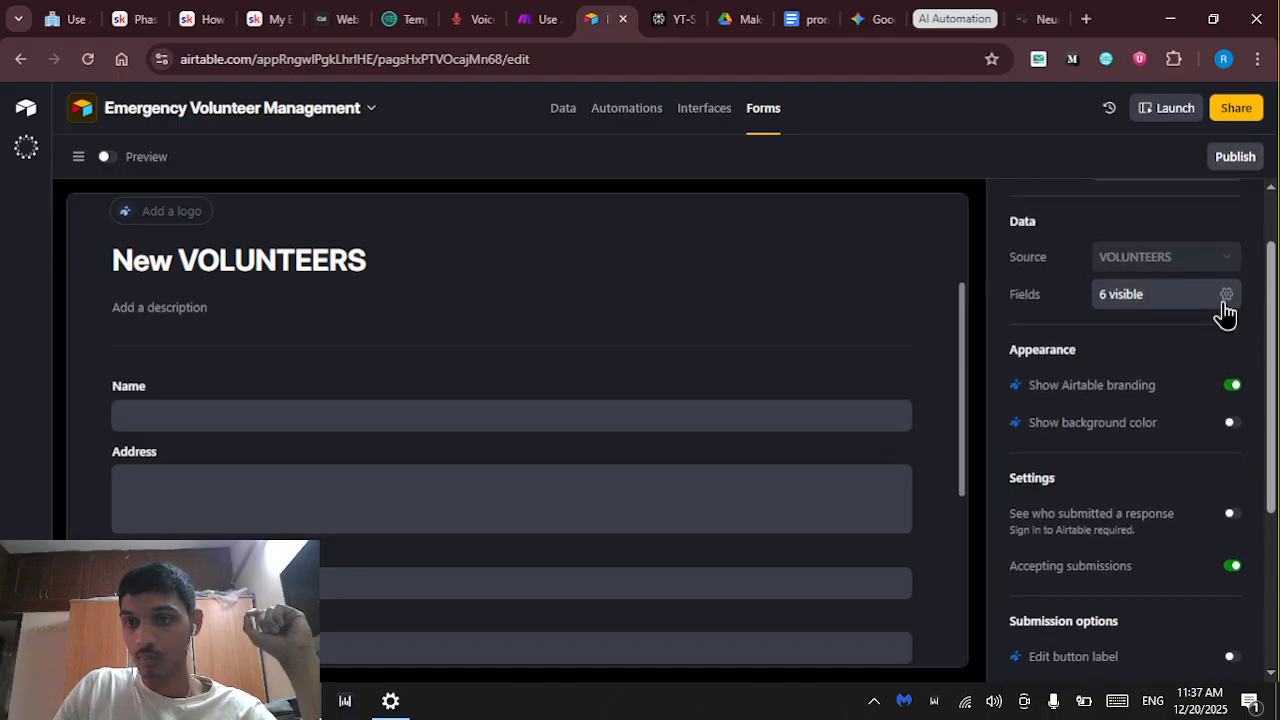
left_click(414, 423)
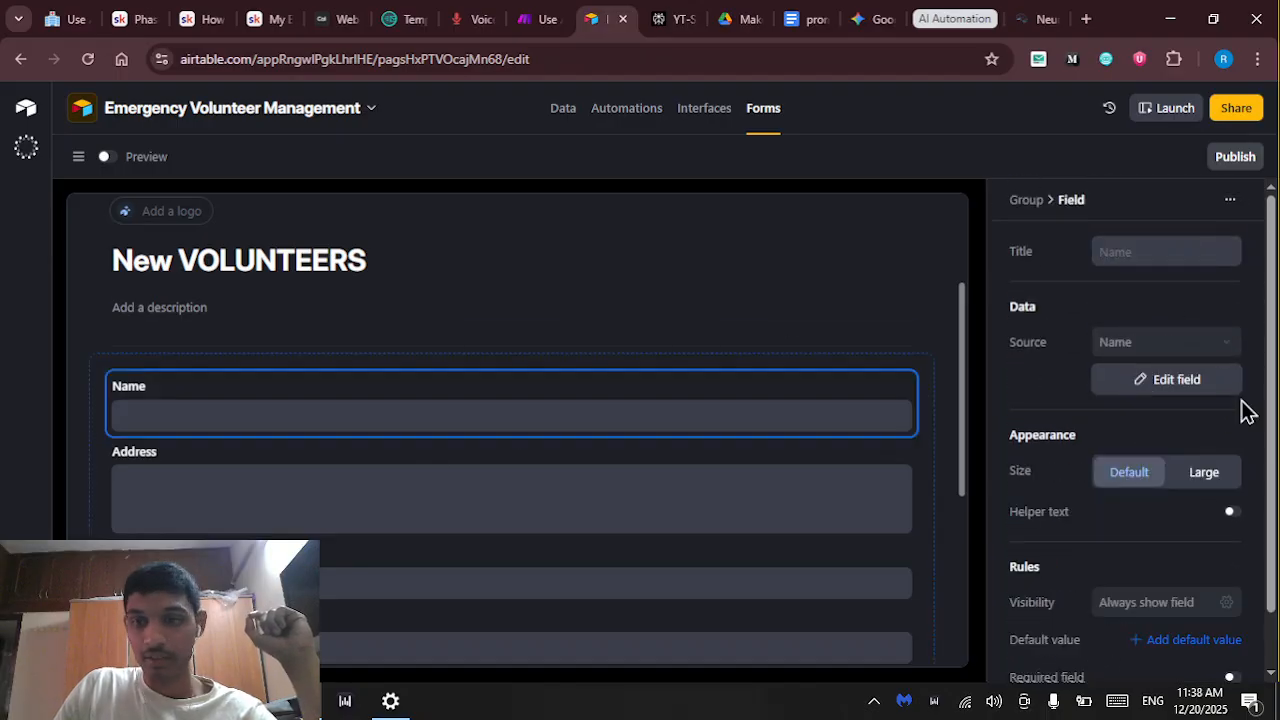
scroll(1171, 423, "down", 1)
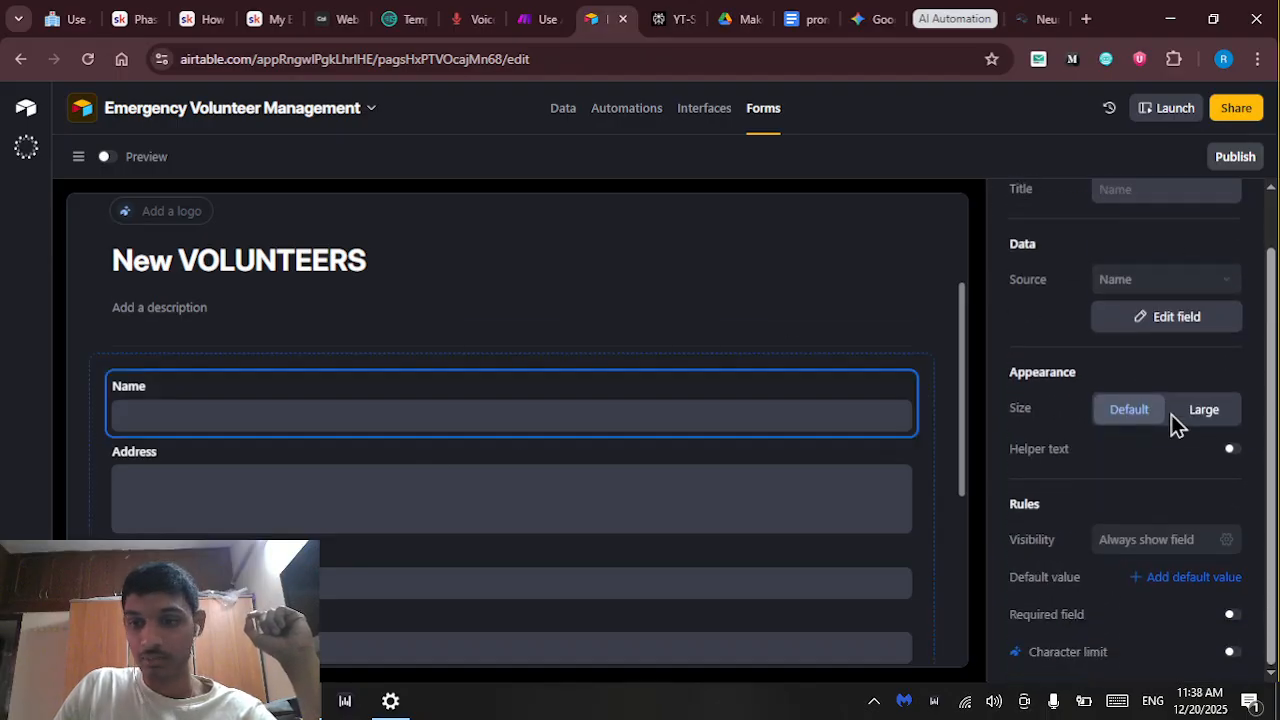
left_click(1231, 615)
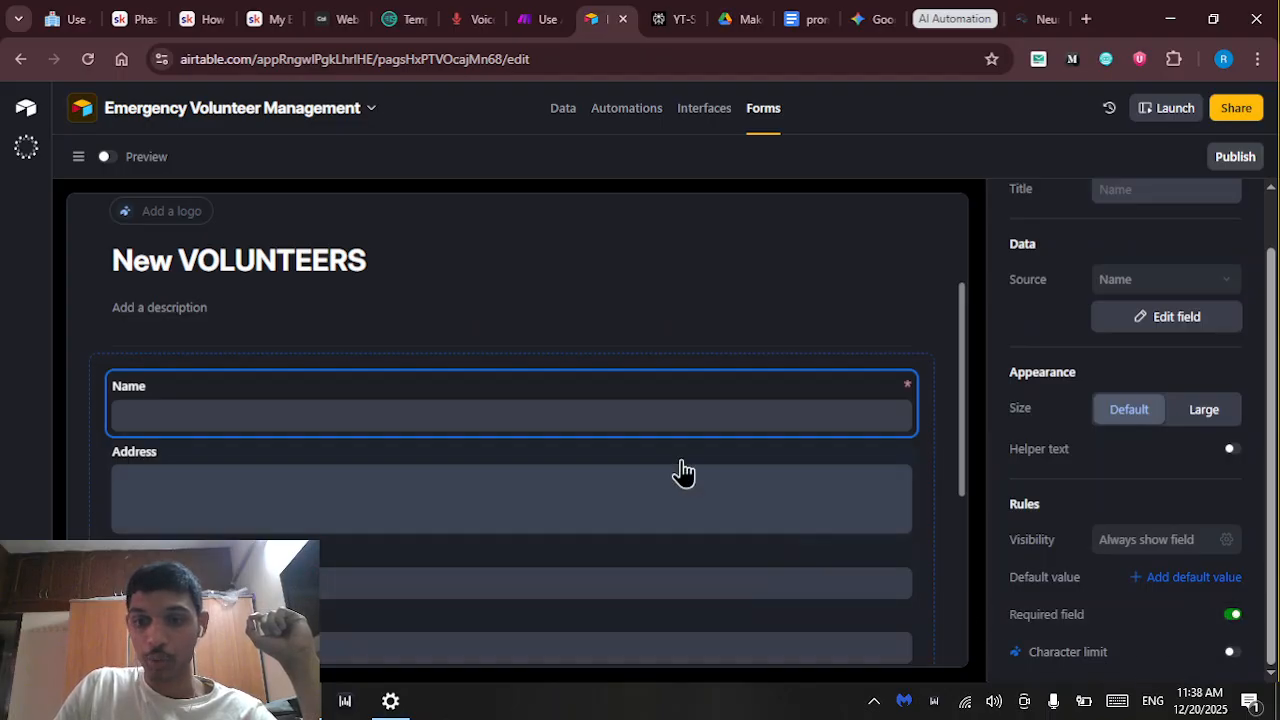
Select the form's Preferred contact method field, and switch to the Google Doc to check field types and options in both table prompts
scroll(457, 380, "down", 5)
scroll(406, 274, "up", 5)
scroll(354, 414, "down", 5)
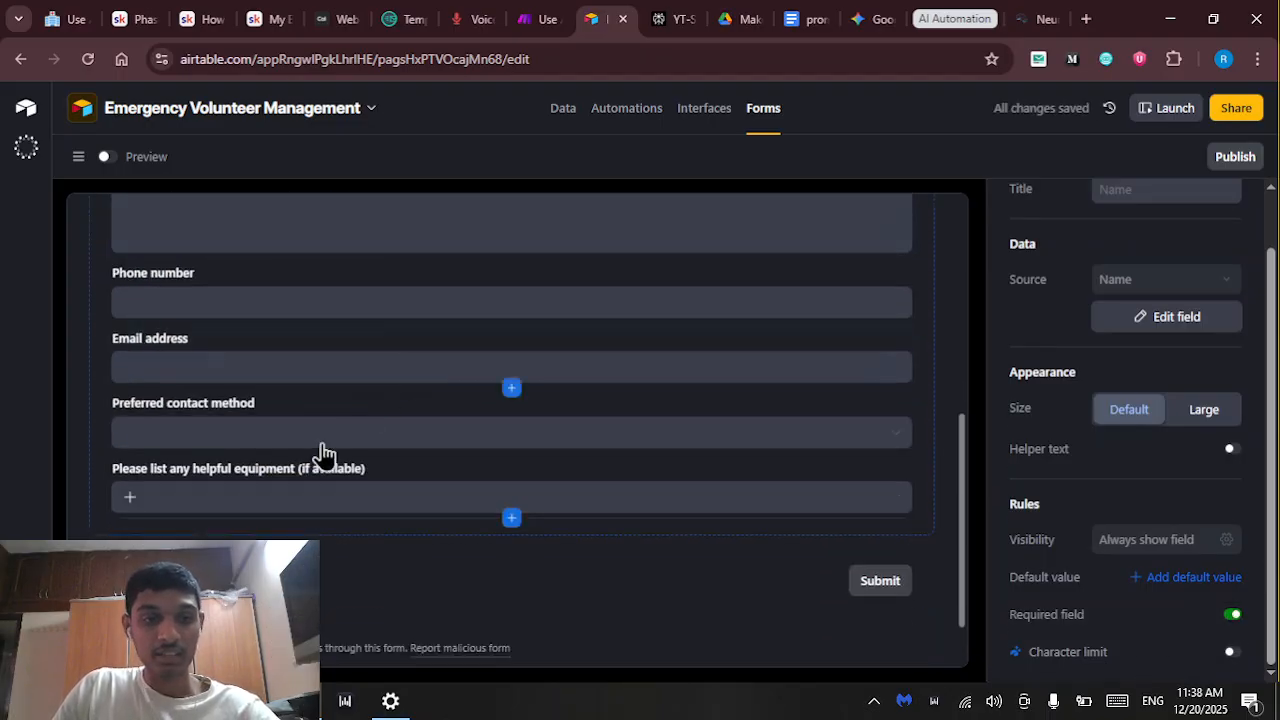
left_click(265, 443)
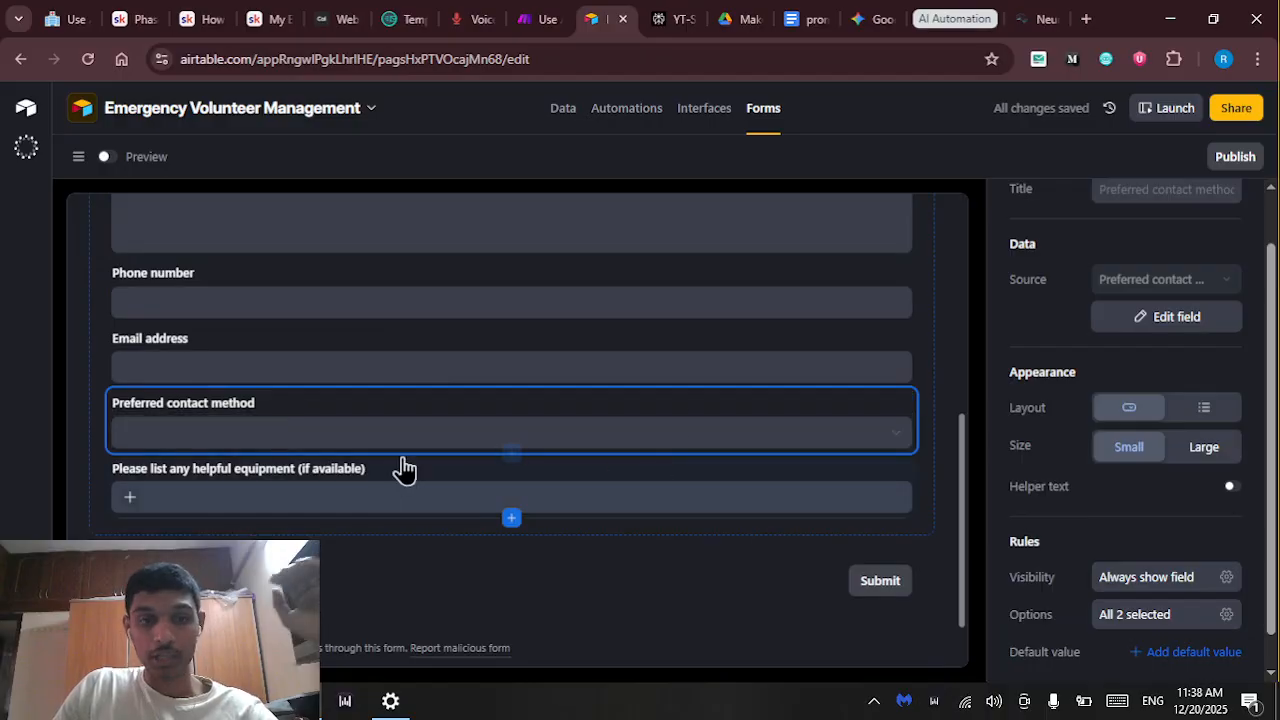
left_click(863, 20)
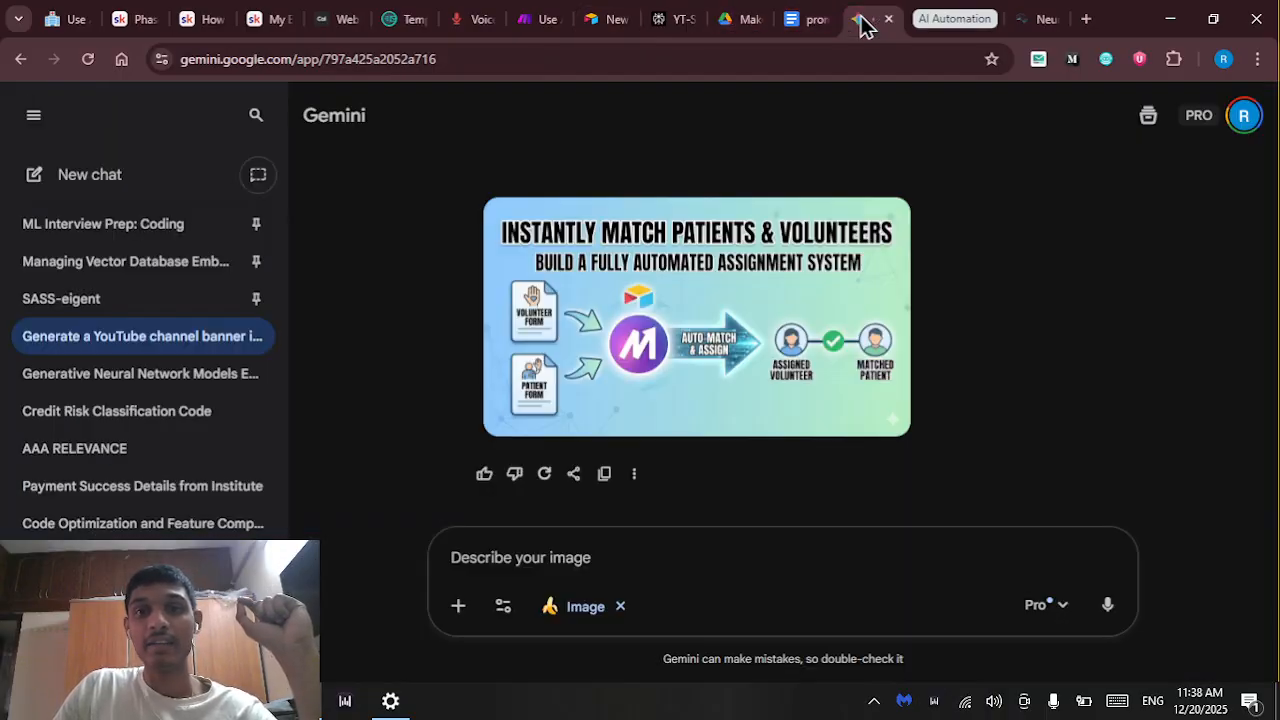
left_click(806, 22)
scroll(680, 414, "up", 3)
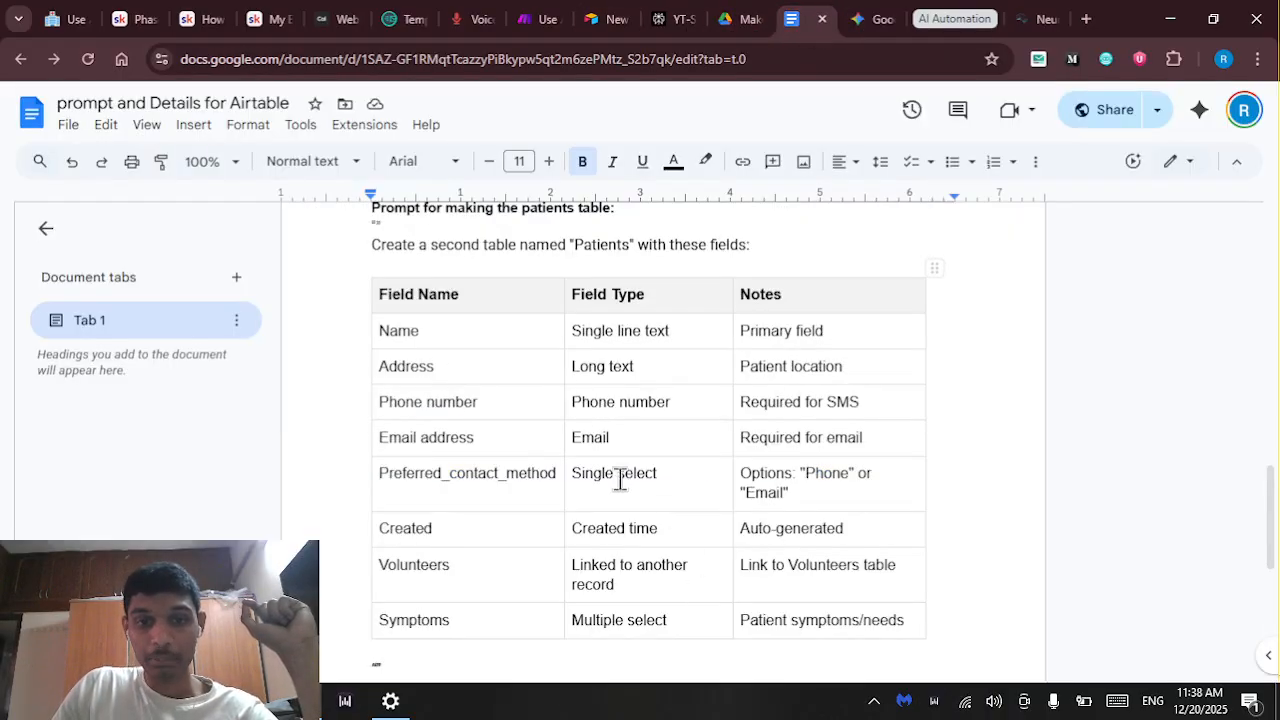
scroll(625, 483, "down", 1)
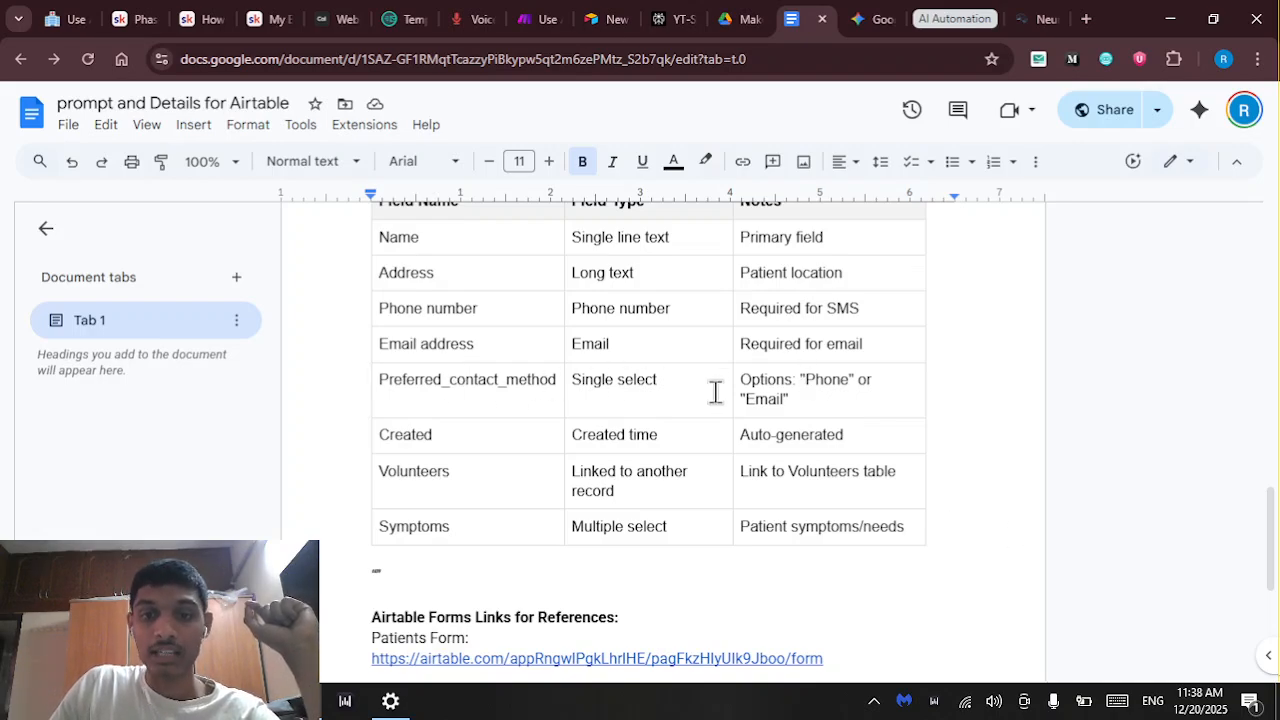
scroll(715, 392, "up", 4)
scroll(580, 337, "down", 12)
scroll(489, 417, "up", 2)
scroll(430, 540, "down", 1)
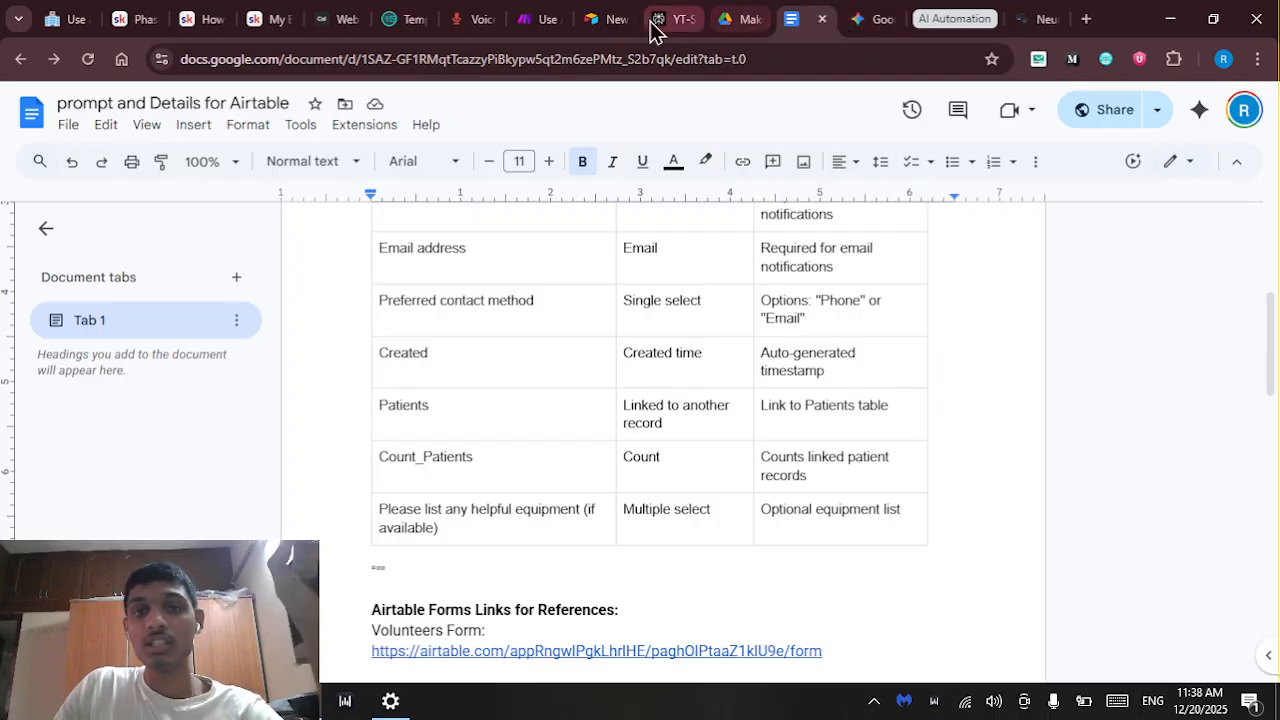
Return to Airtable and set the Preferred contact method field to the list layout
left_click(600, 20)
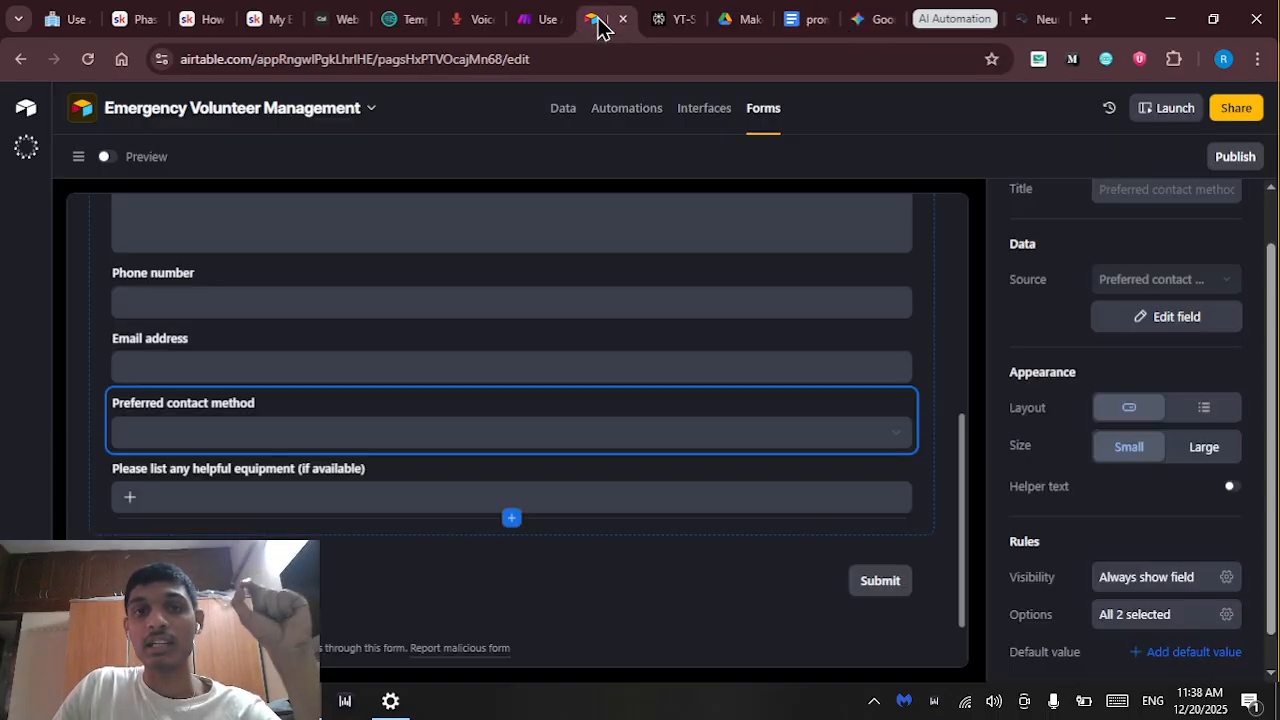
left_click(1199, 452)
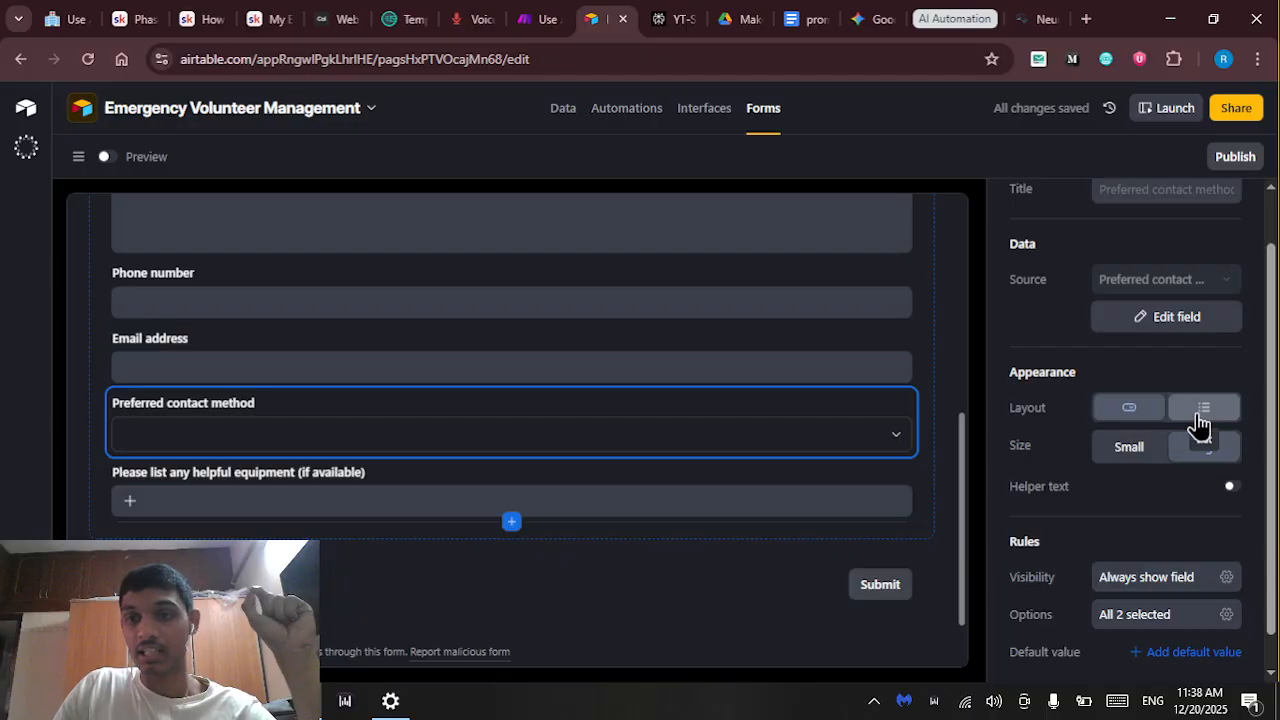
left_click(1201, 410)
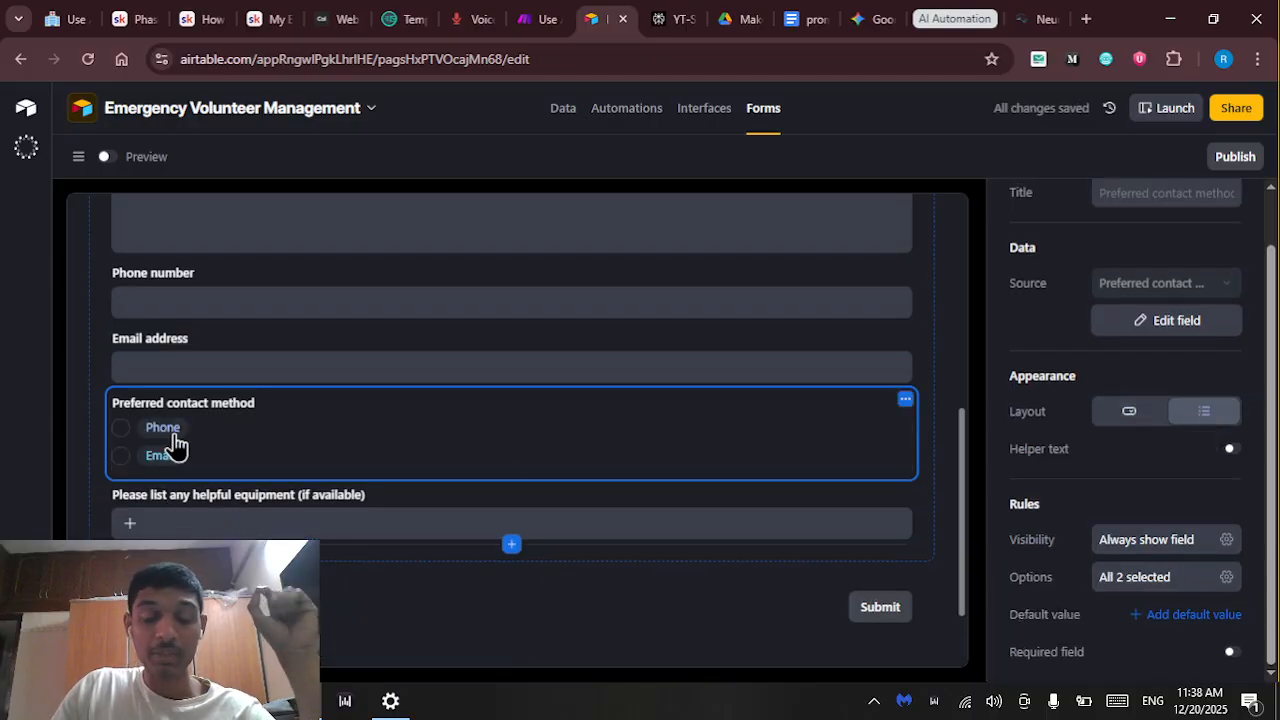
Set the helpful equipment field to the list layout and check its choices in the form
left_click(240, 522)
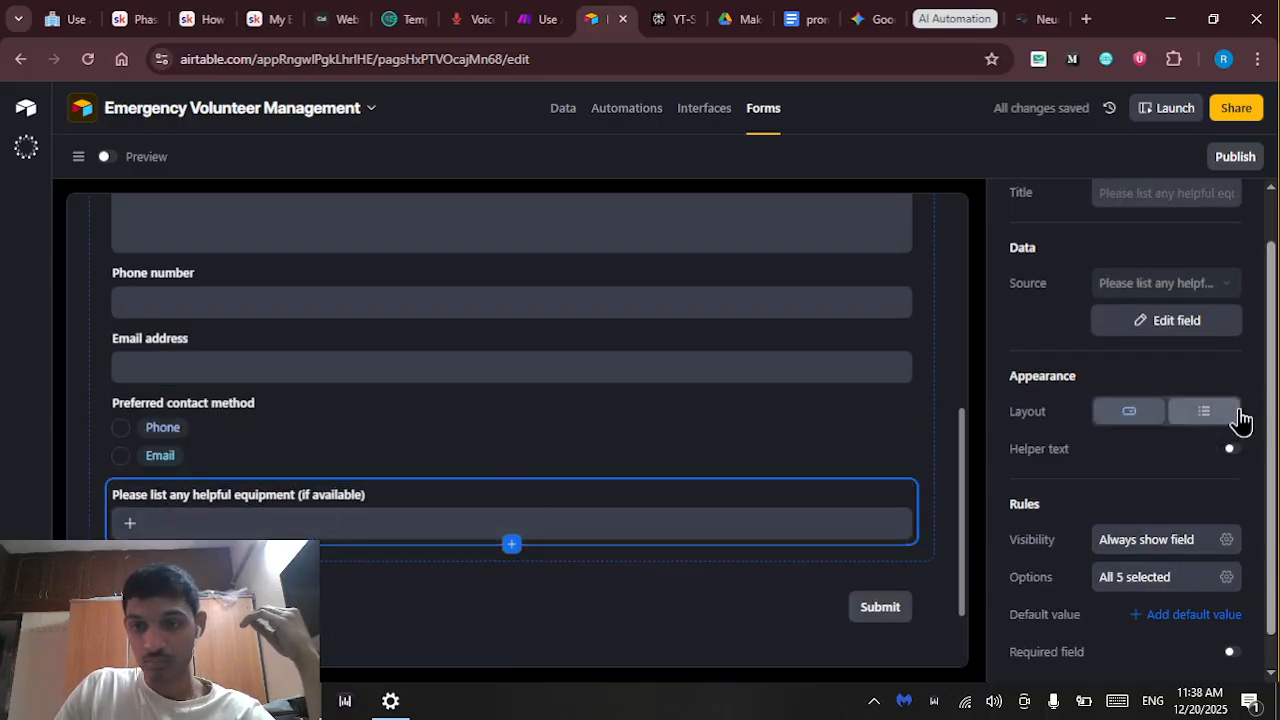
left_click(1203, 411)
scroll(300, 525, "down", 2)
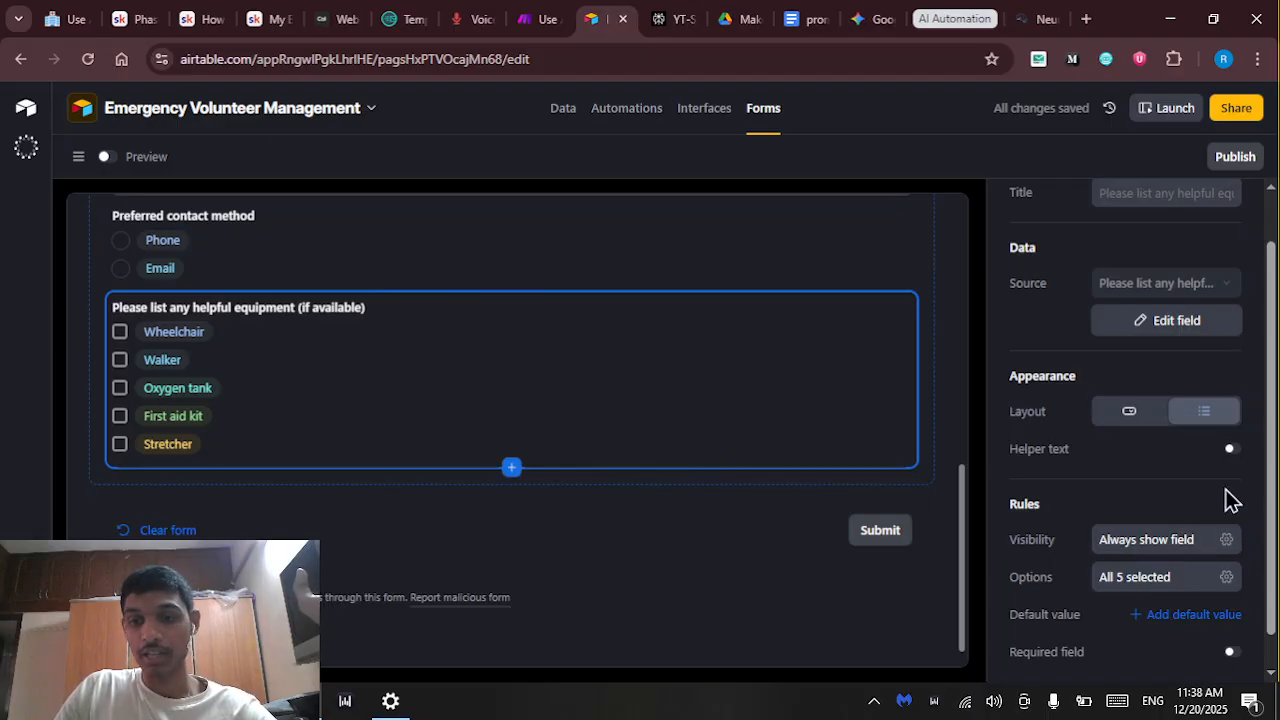
scroll(1233, 508, "down", 1)
scroll(463, 434, "up", 10)
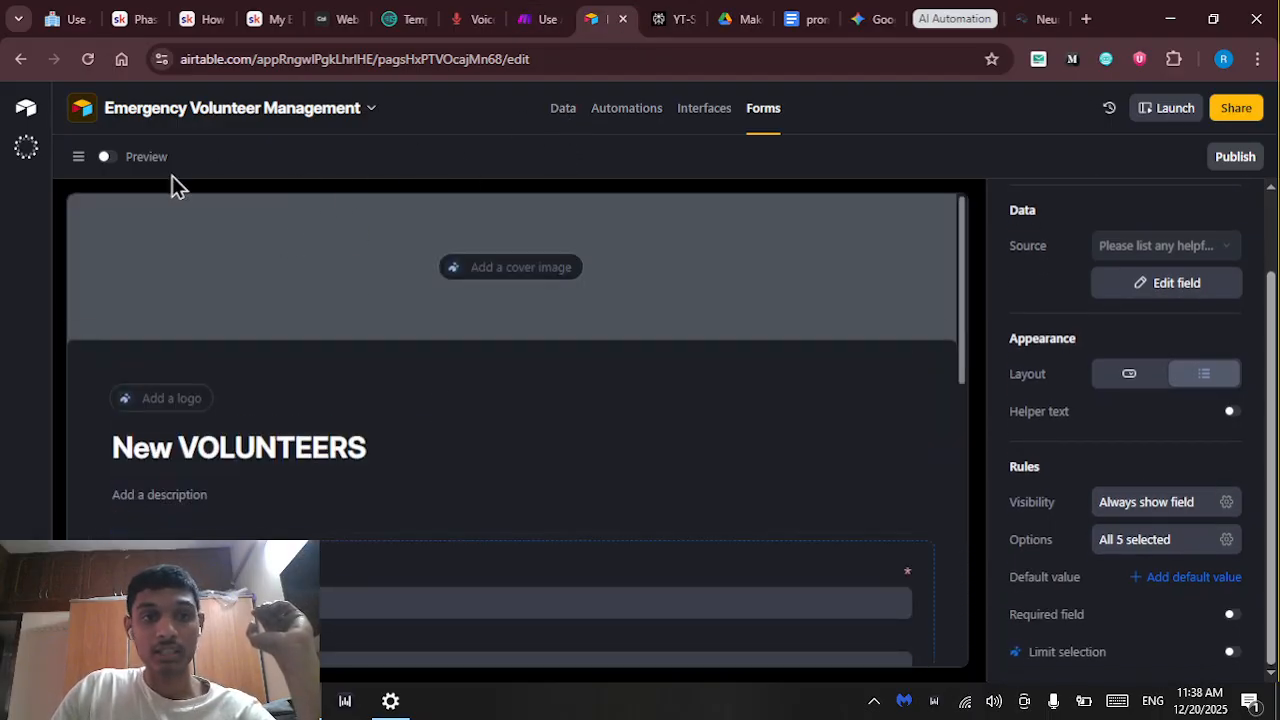
Make the Phone number and Email address fields required in the New VOLUNTEERS form
left_click(78, 160)
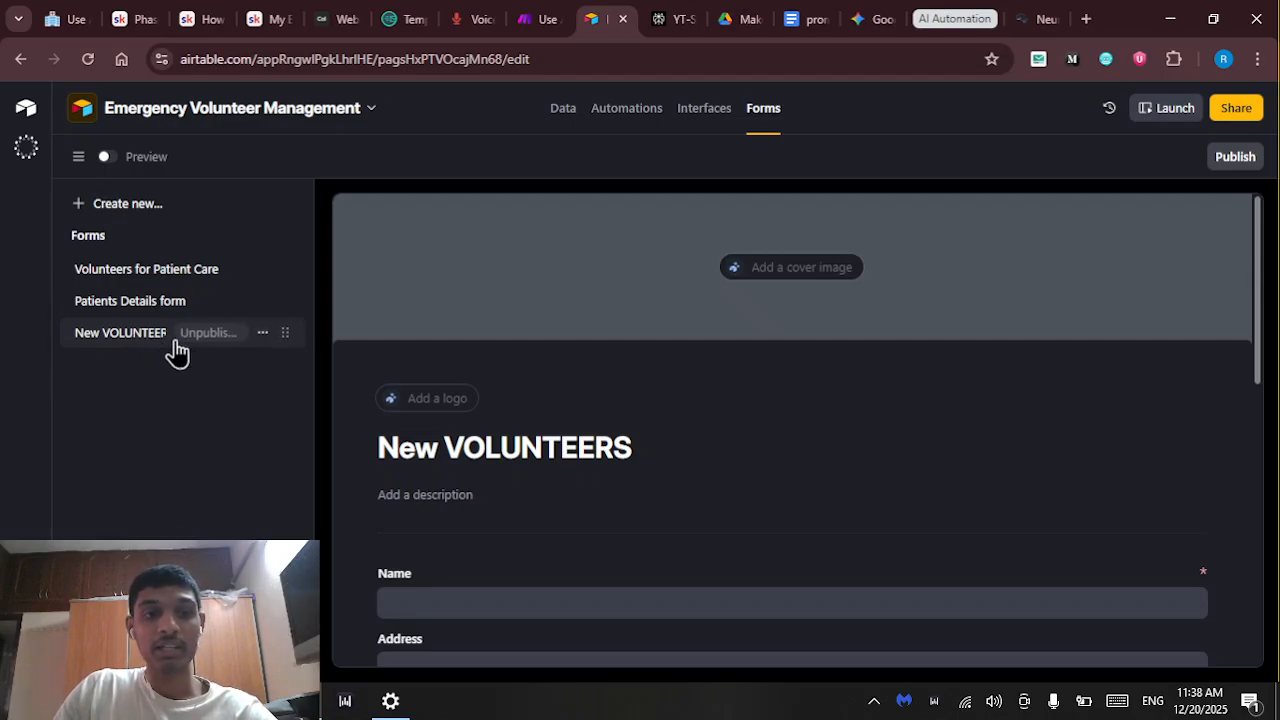
scroll(566, 317, "down", 3)
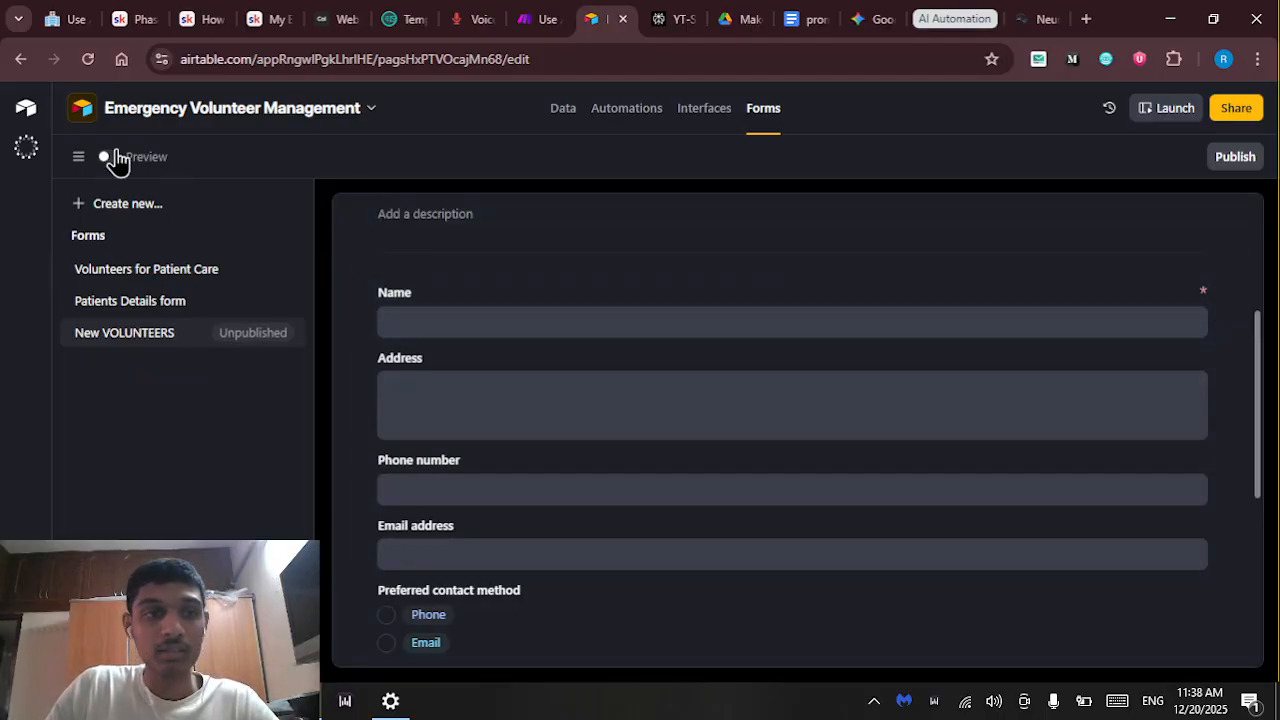
left_click(78, 156)
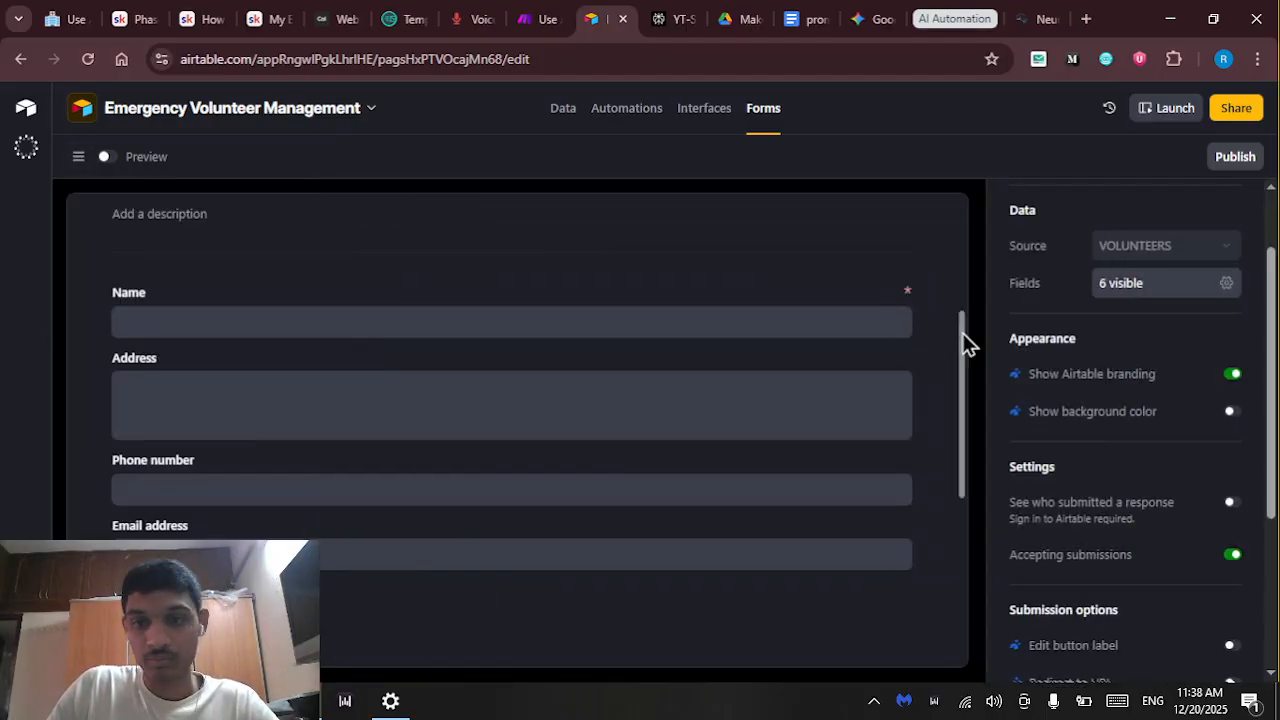
left_click(686, 492)
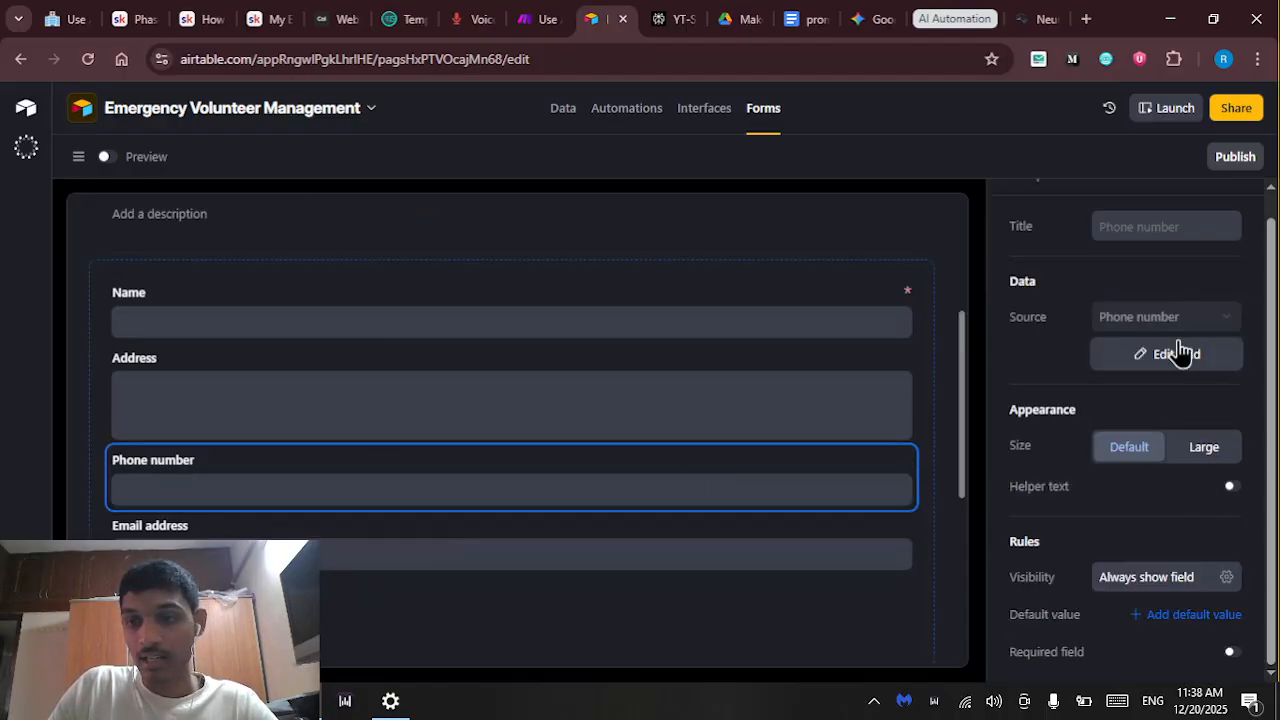
left_click(1231, 652)
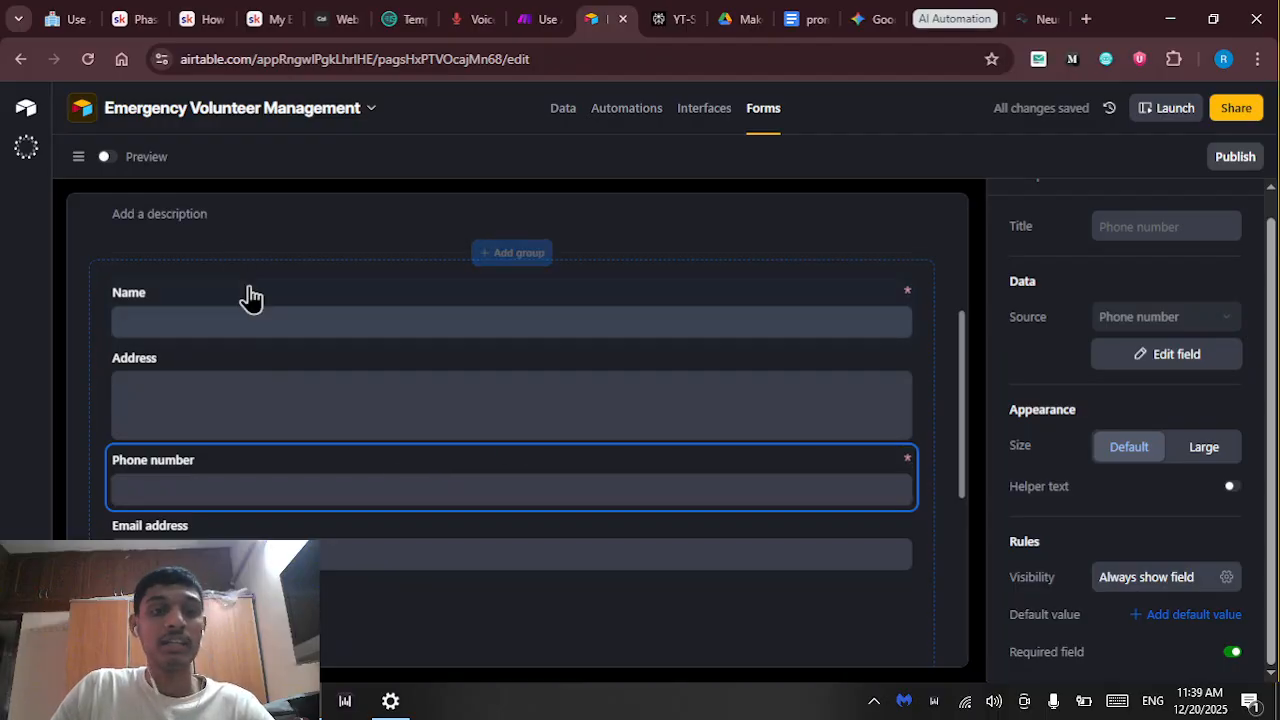
left_click(560, 555)
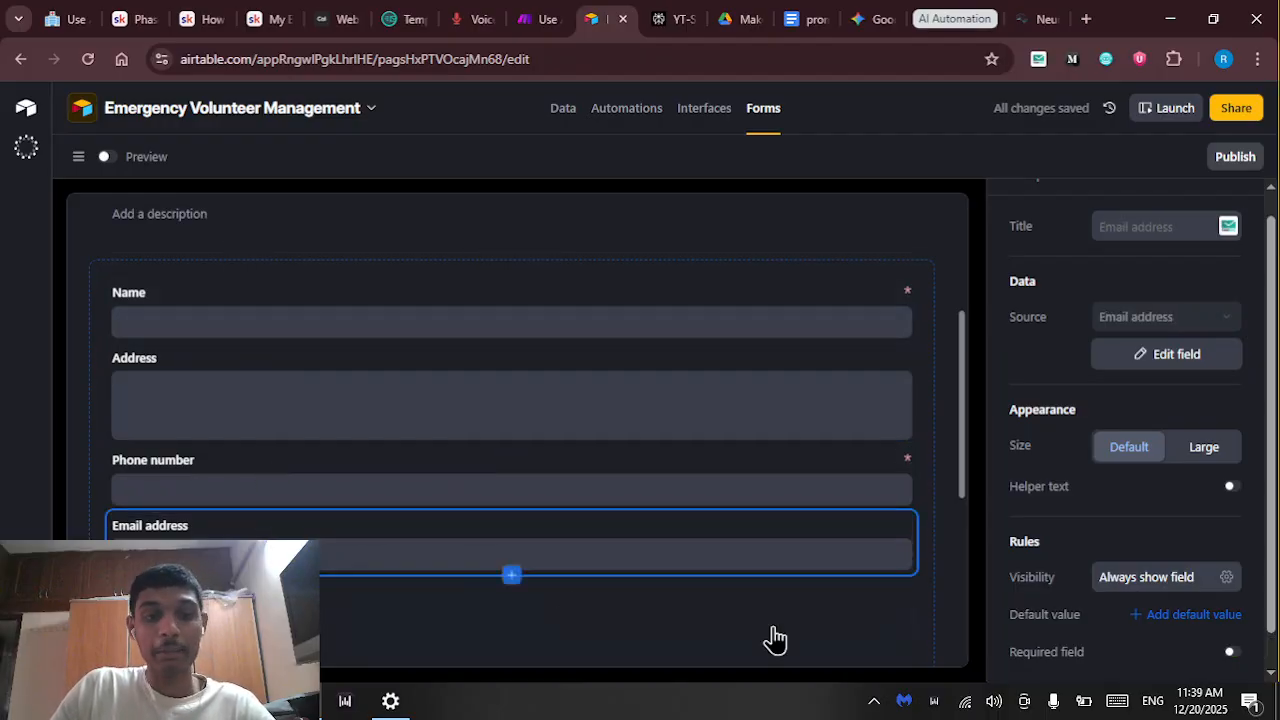
left_click(1231, 652)
Make the Preferred contact method field required in the New VOLUNTEERS form
scroll(540, 443, "down", 2)
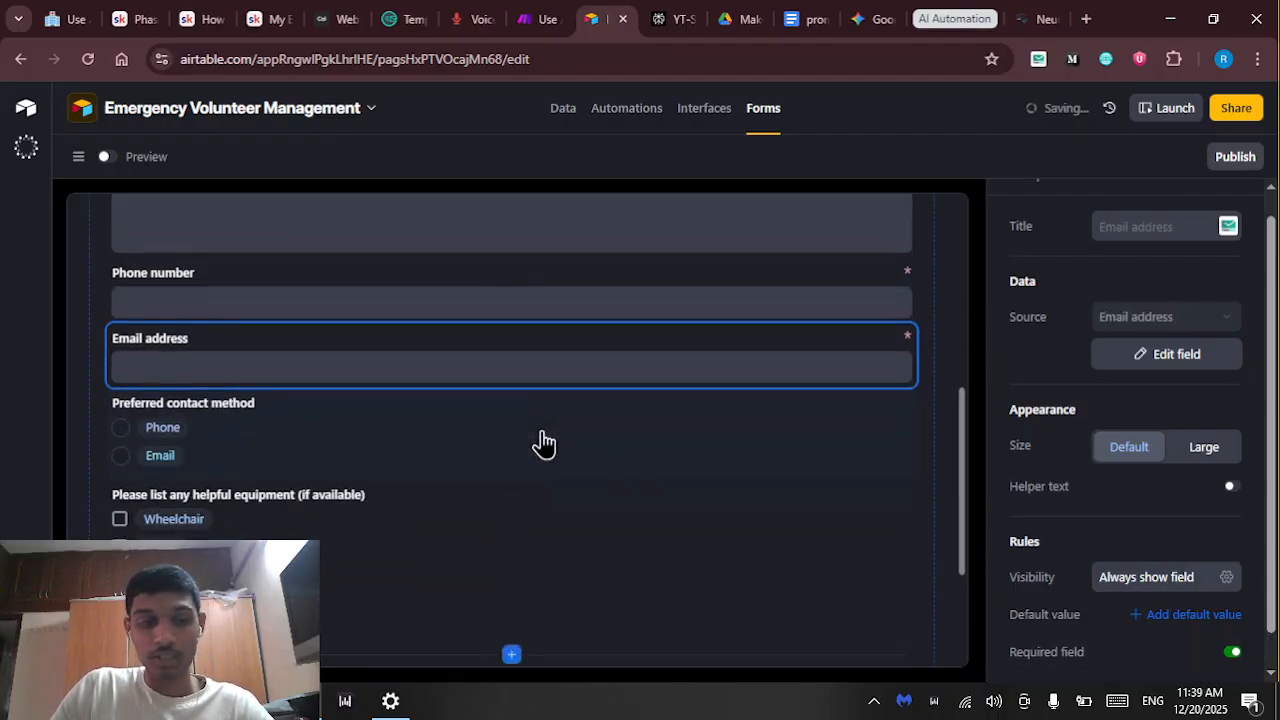
left_click(345, 440)
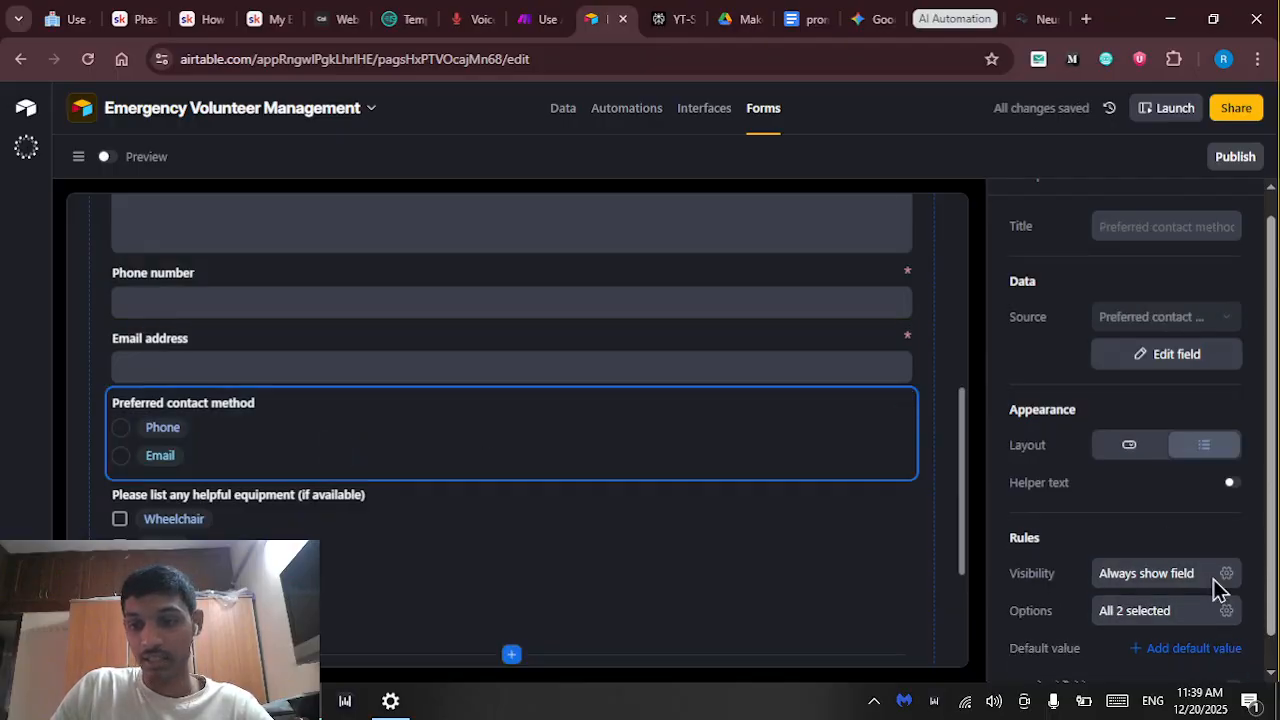
scroll(1215, 615, "down", 1)
left_click(1232, 652)
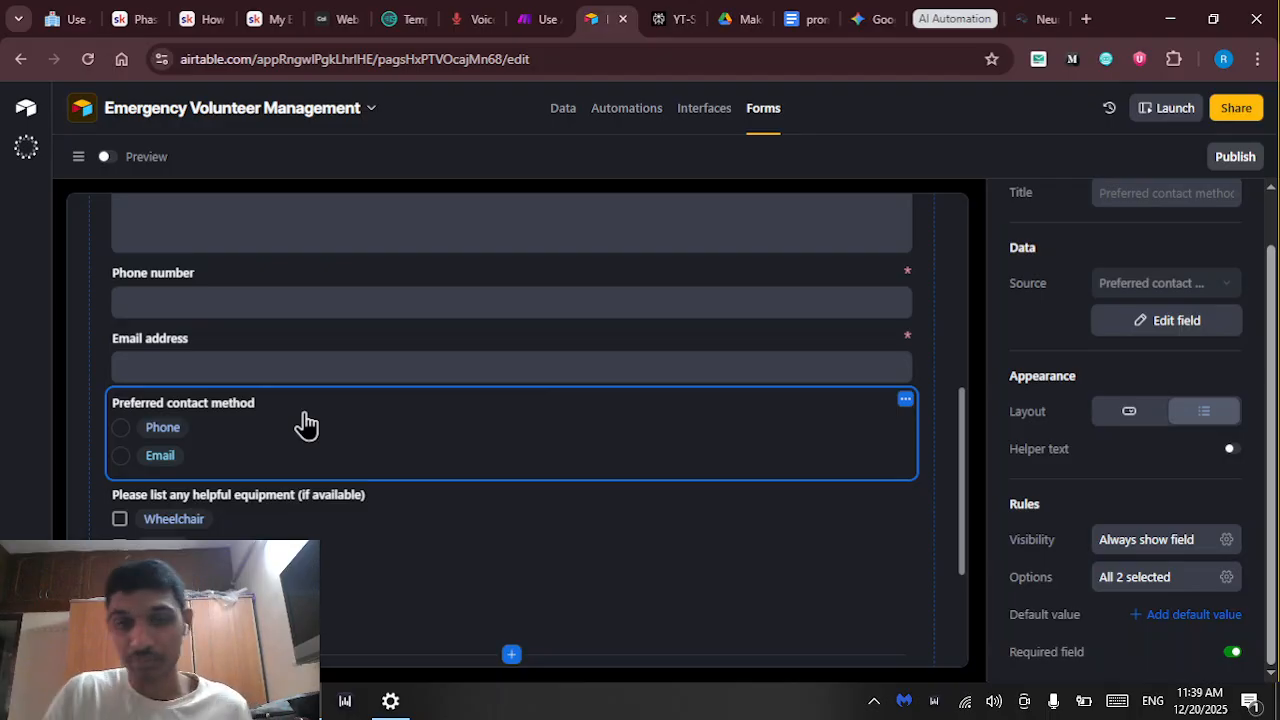
Publish the New VOLUNTEERS form and make it accessible to anyone on the web
scroll(340, 400, "up", 4)
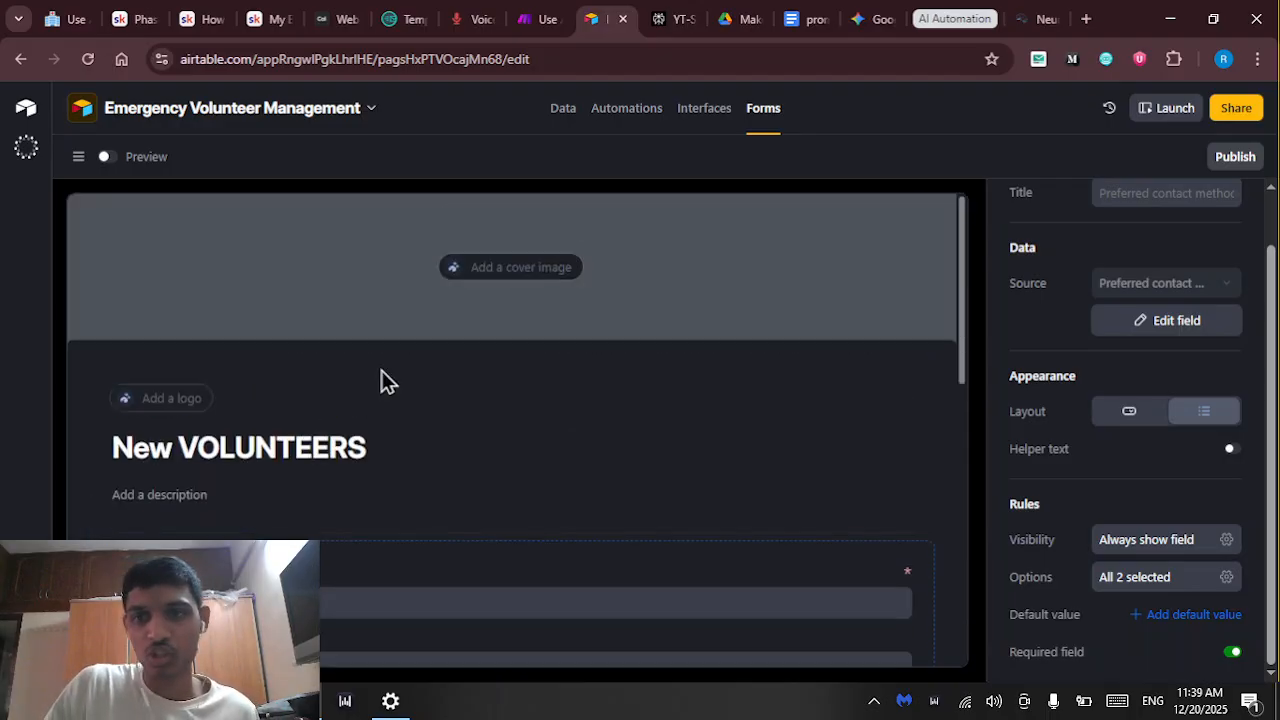
left_click(1238, 157)
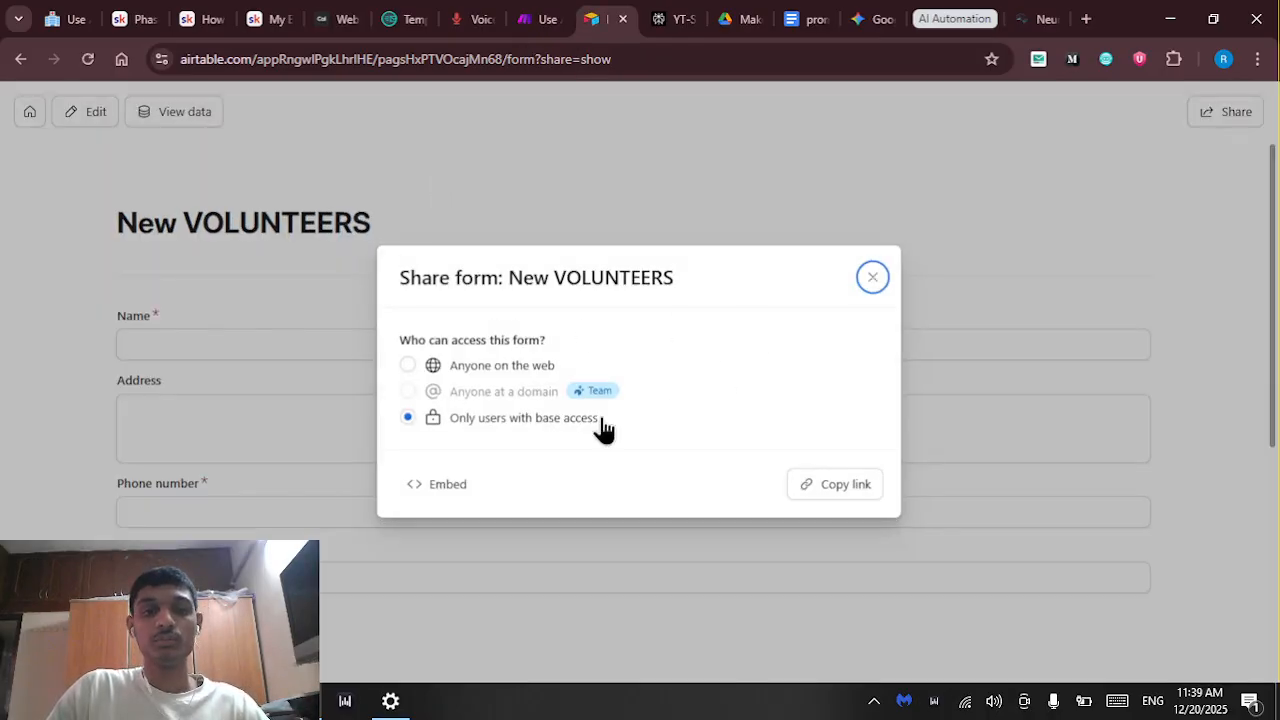
left_click(478, 366)
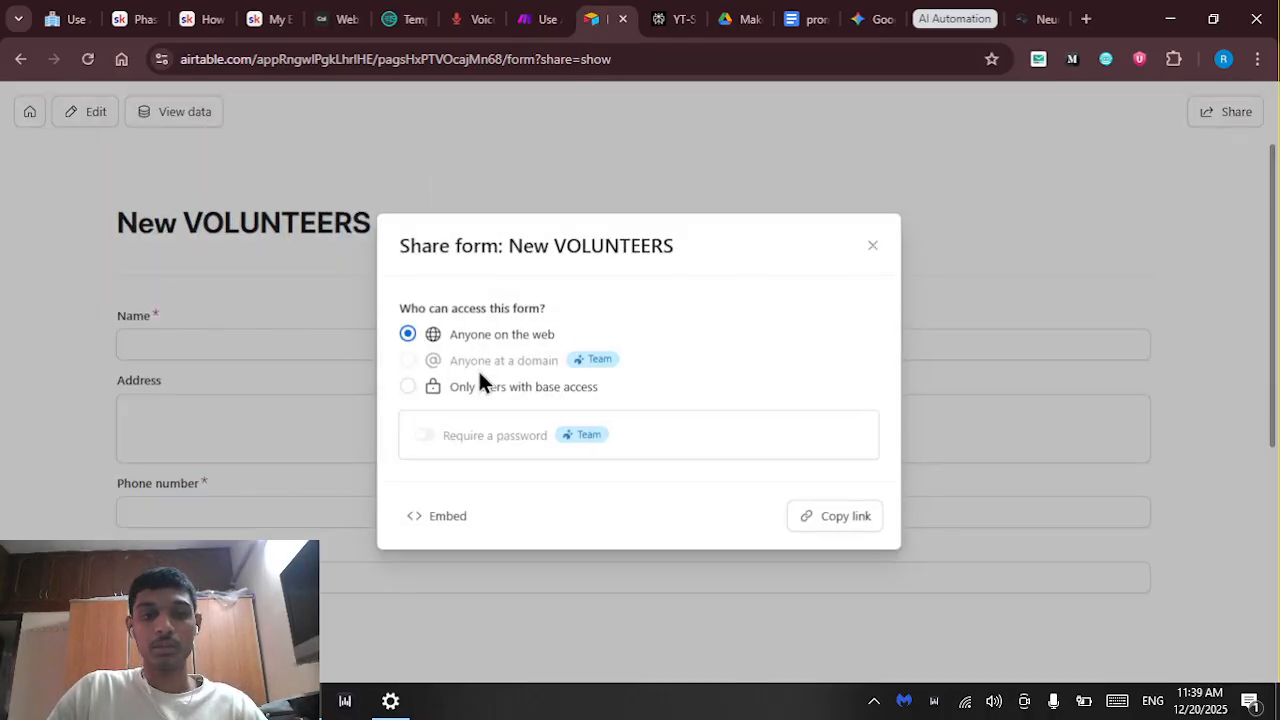
left_click(838, 540)
left_click(871, 248)
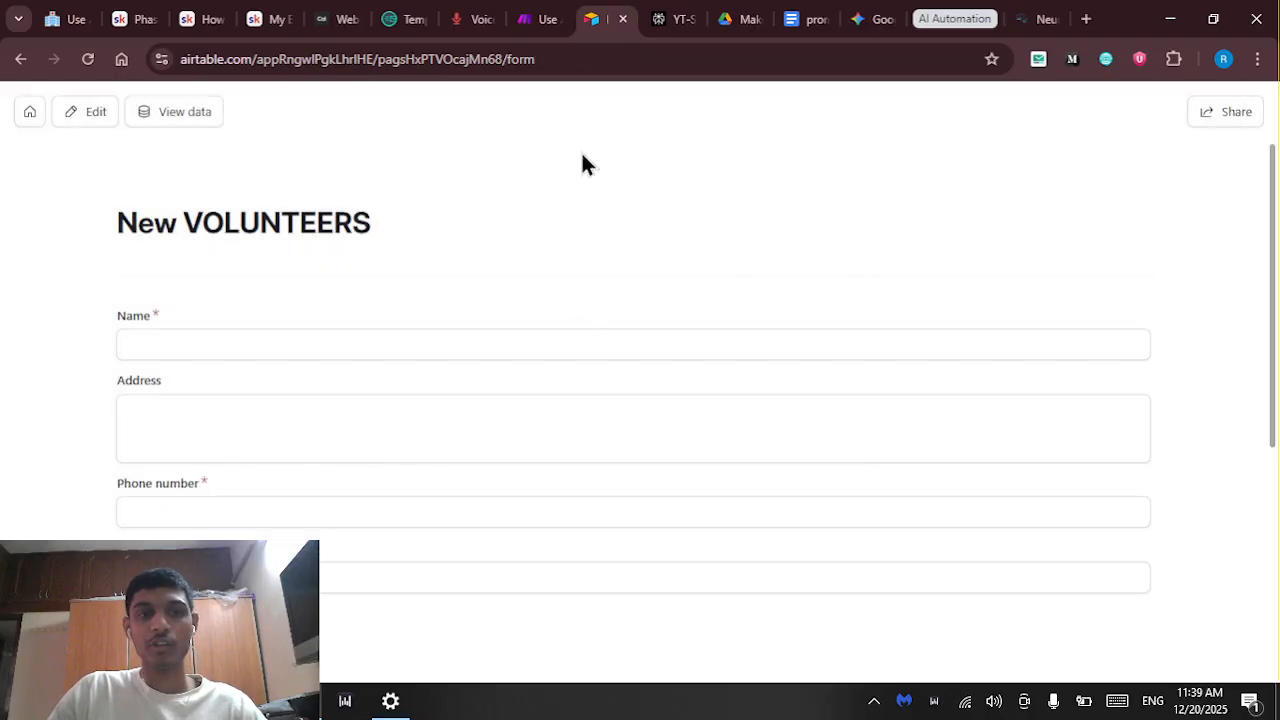
Return to the Airtable home page and reopen the Emergency Volunteer Management base
left_click(30, 112)
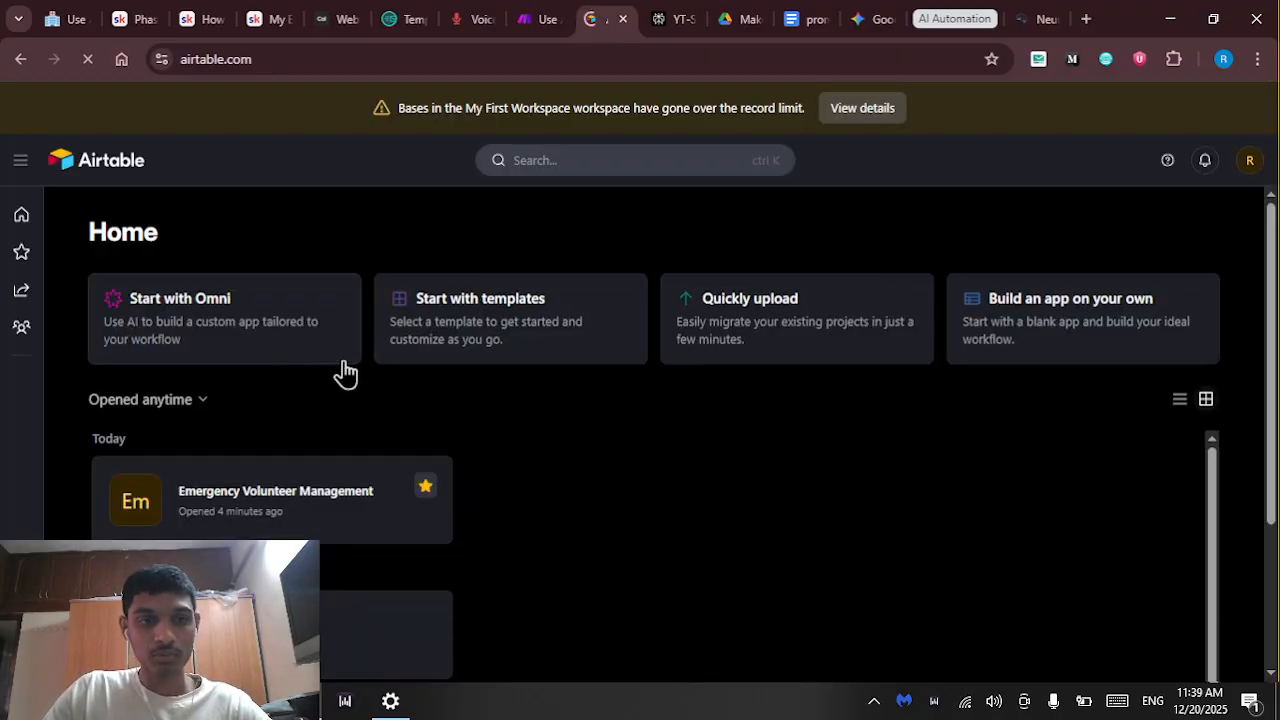
scroll(280, 385, "down", 2)
left_click(238, 318)
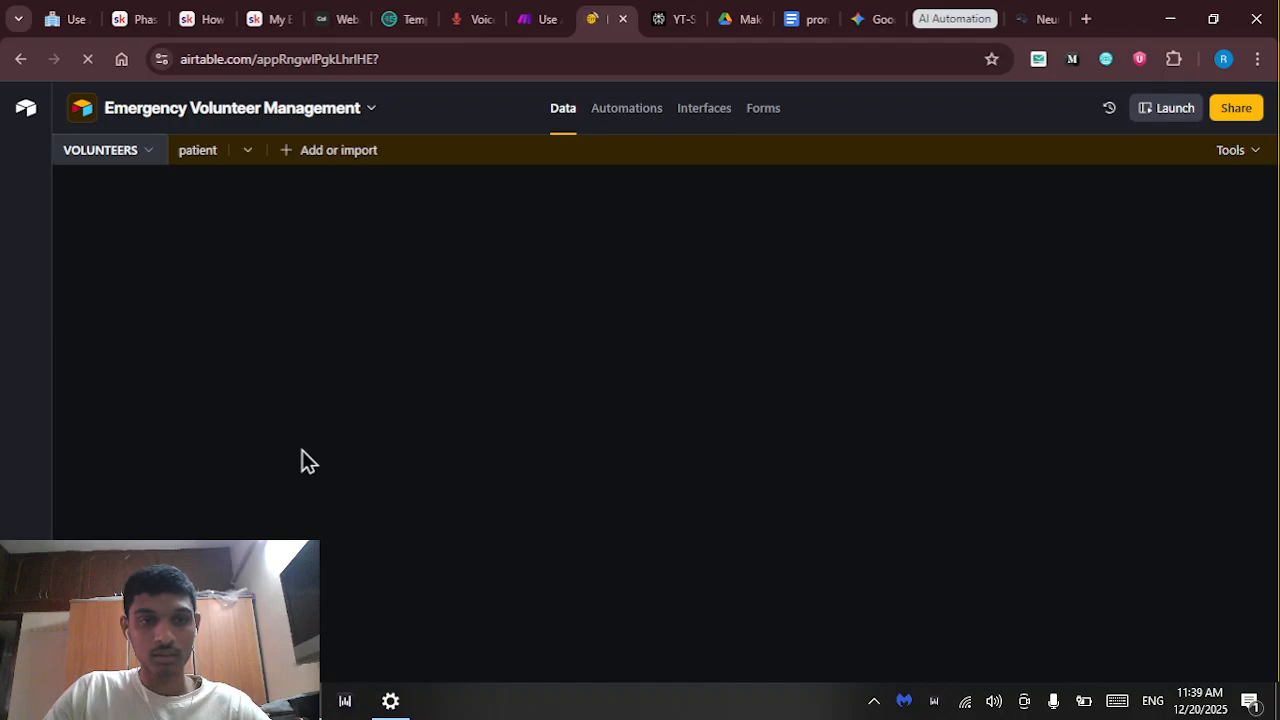
Review the fields and records of the VOLUNTEERS table, including its patient link, and open the patient table
left_click(249, 160)
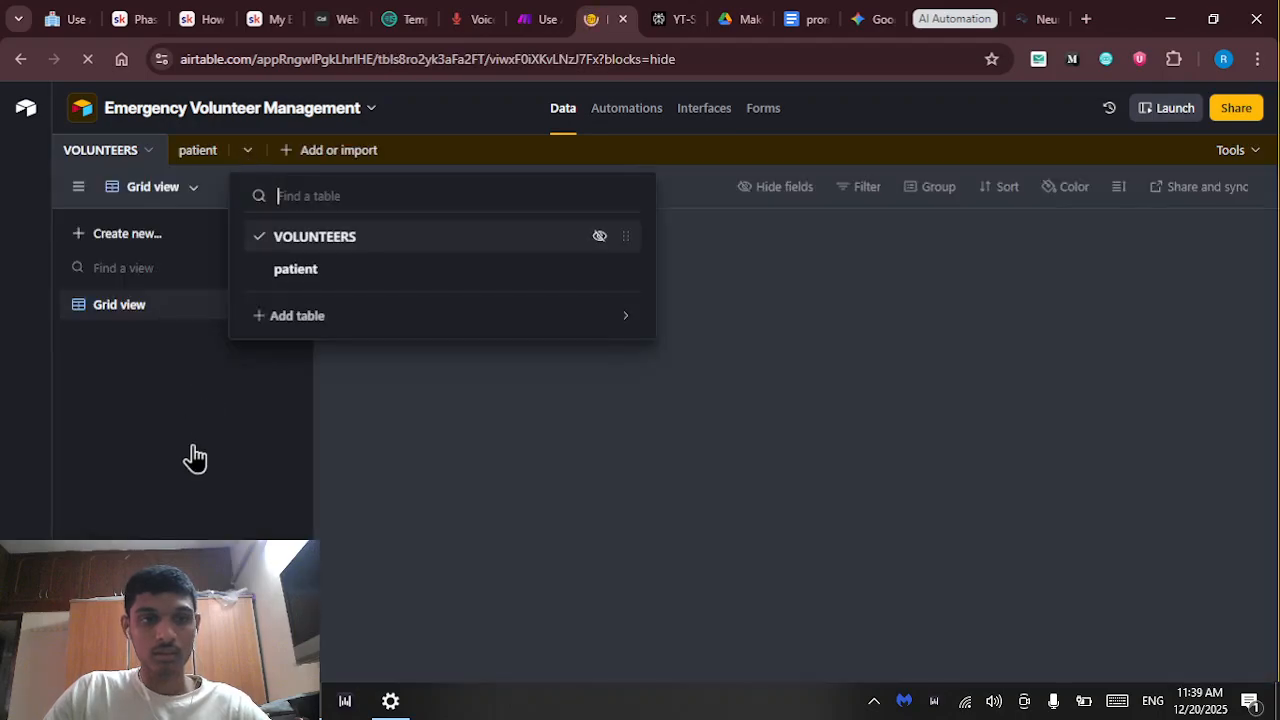
left_click(160, 322)
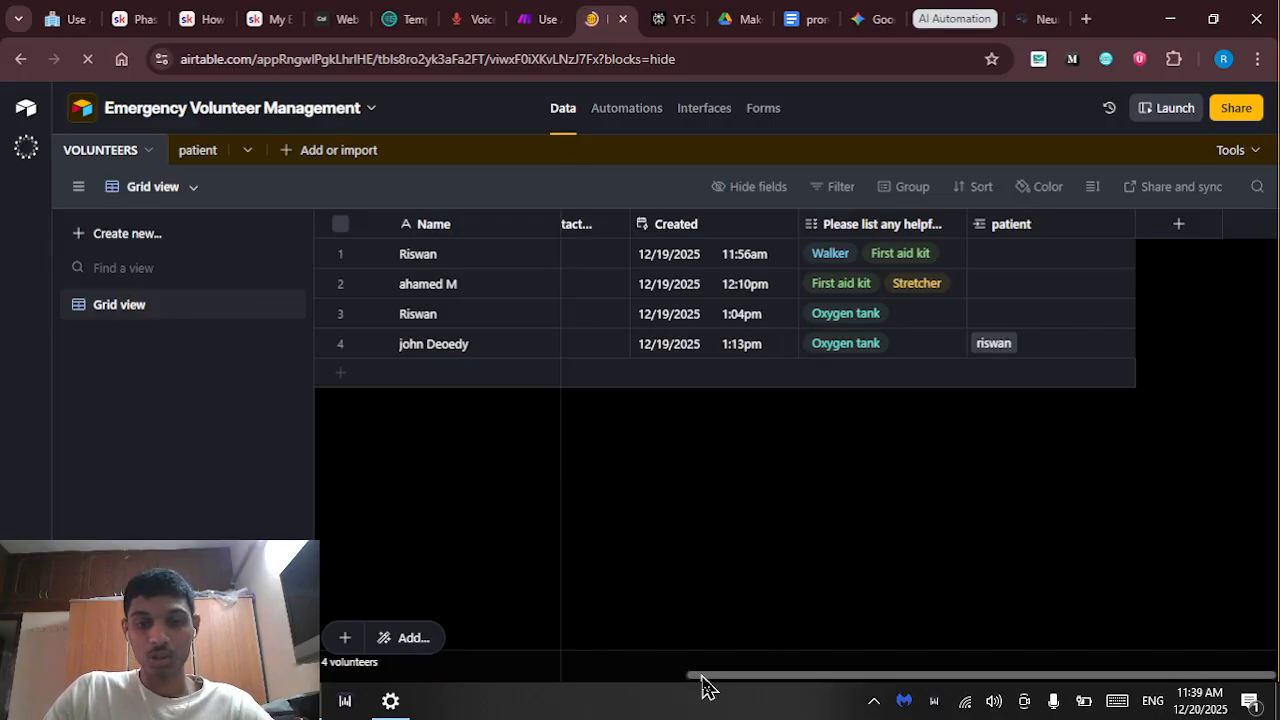
left_click_drag(704, 678, 474, 686)
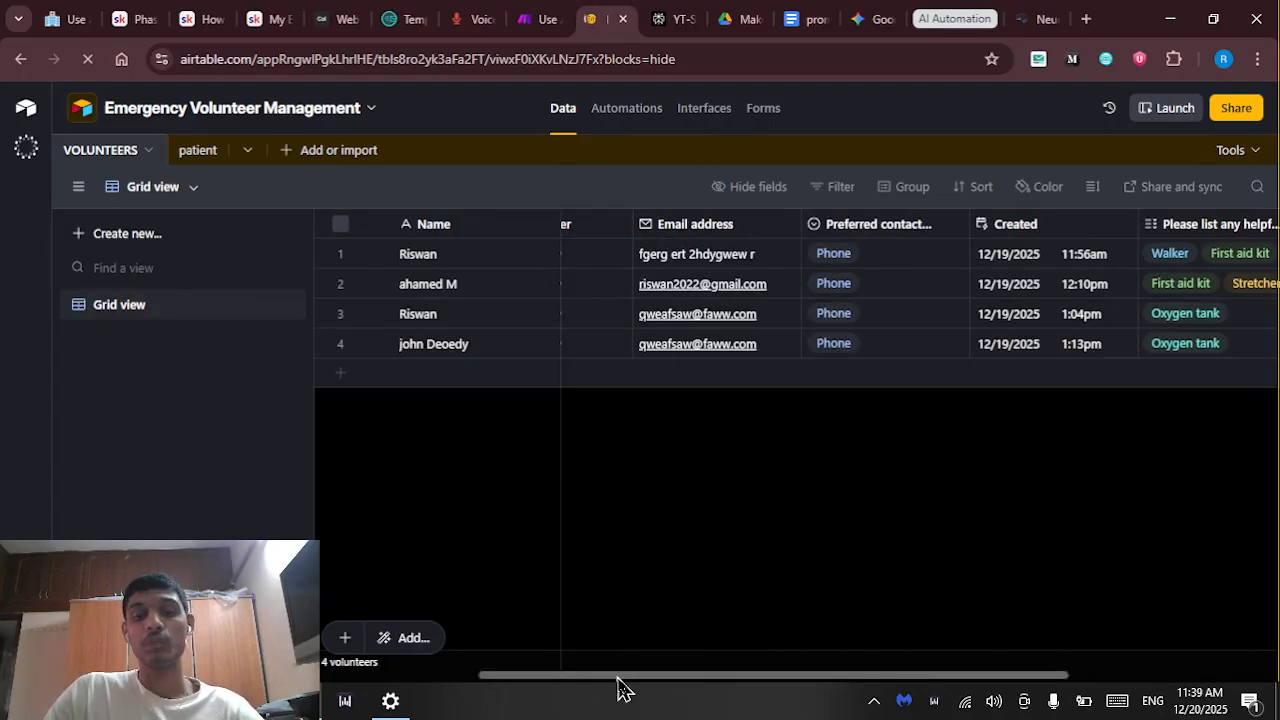
left_click_drag(623, 686, 434, 690)
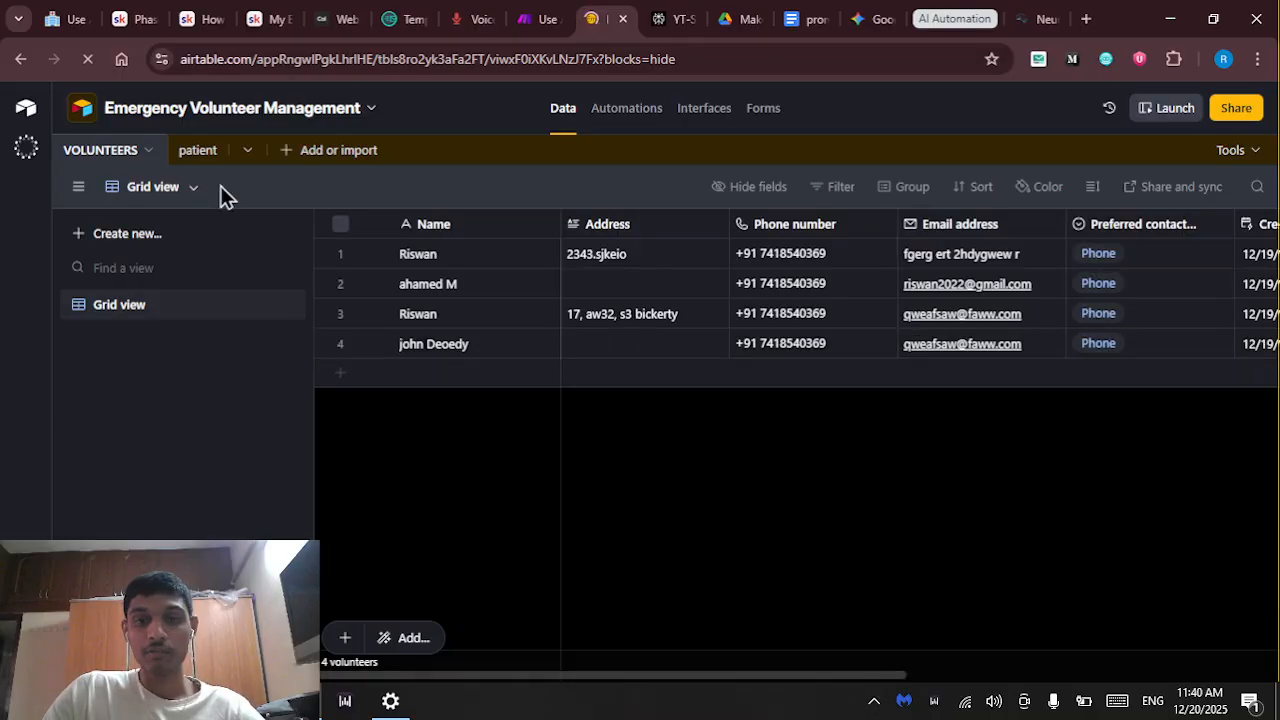
left_click(190, 152)
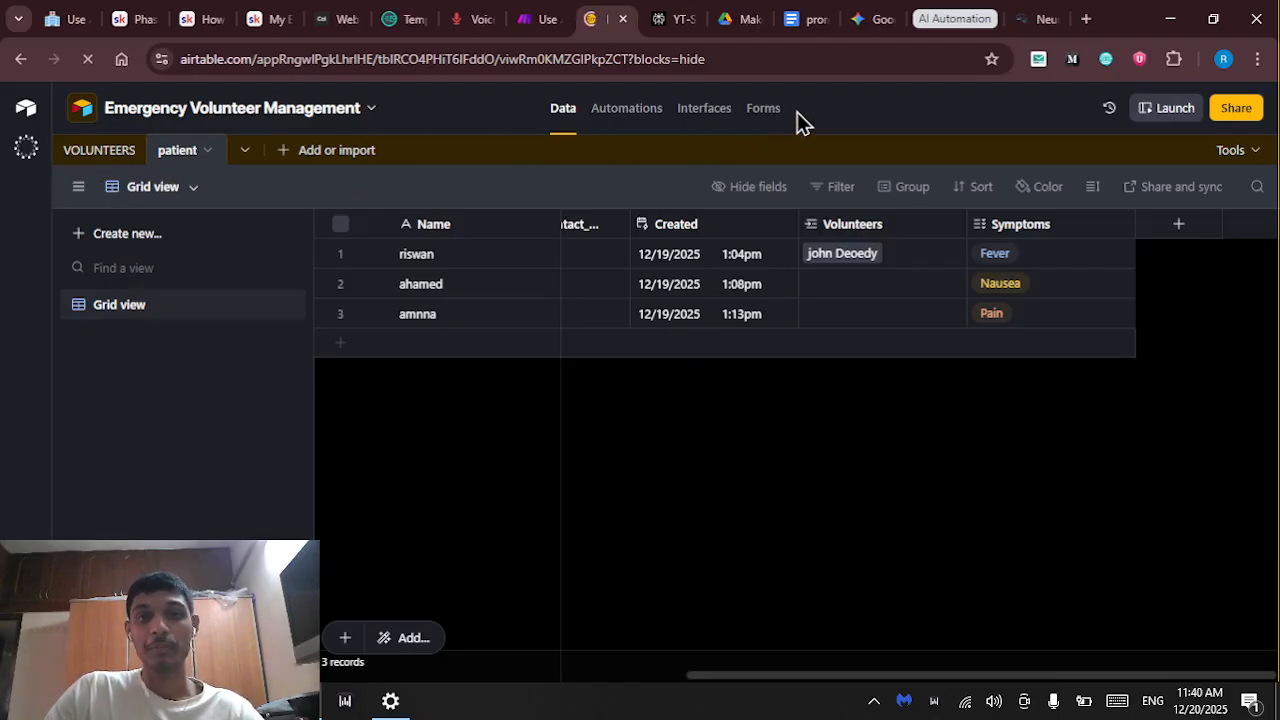
Preview the Volunteers for Patient Care form, check its fields down to the helpful equipment question, and return to editing
left_click(753, 121)
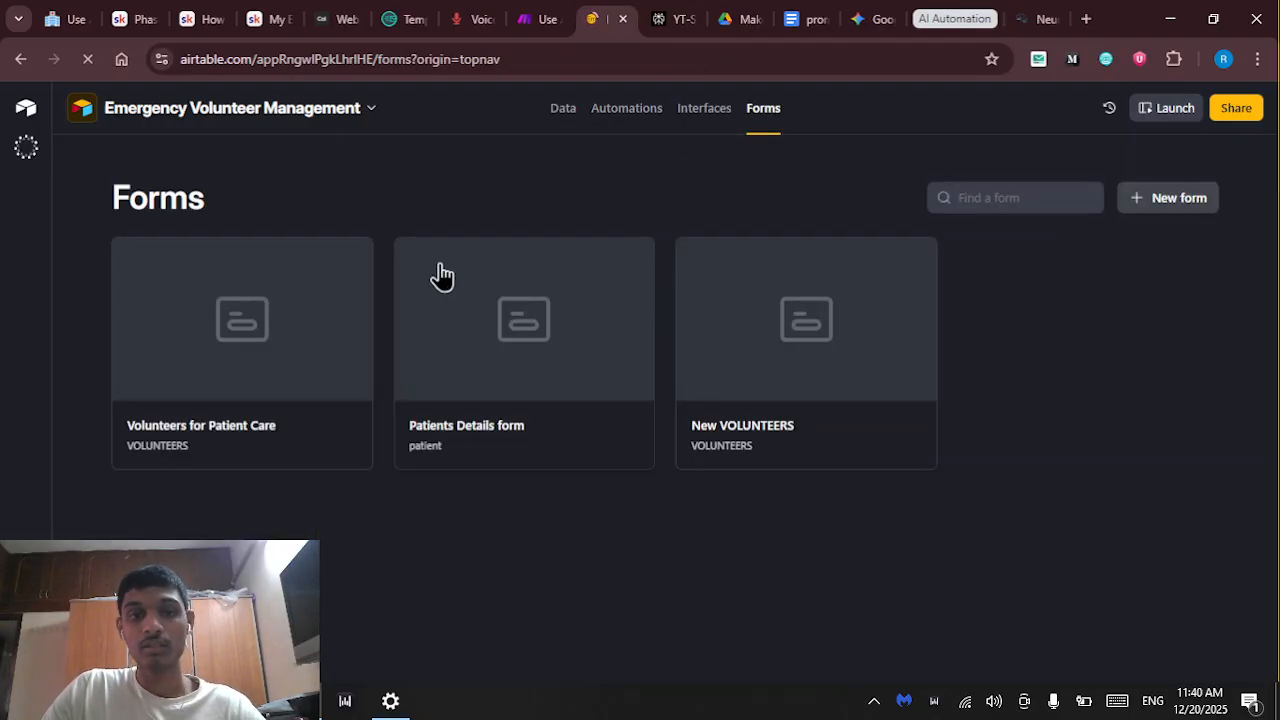
left_click(182, 292)
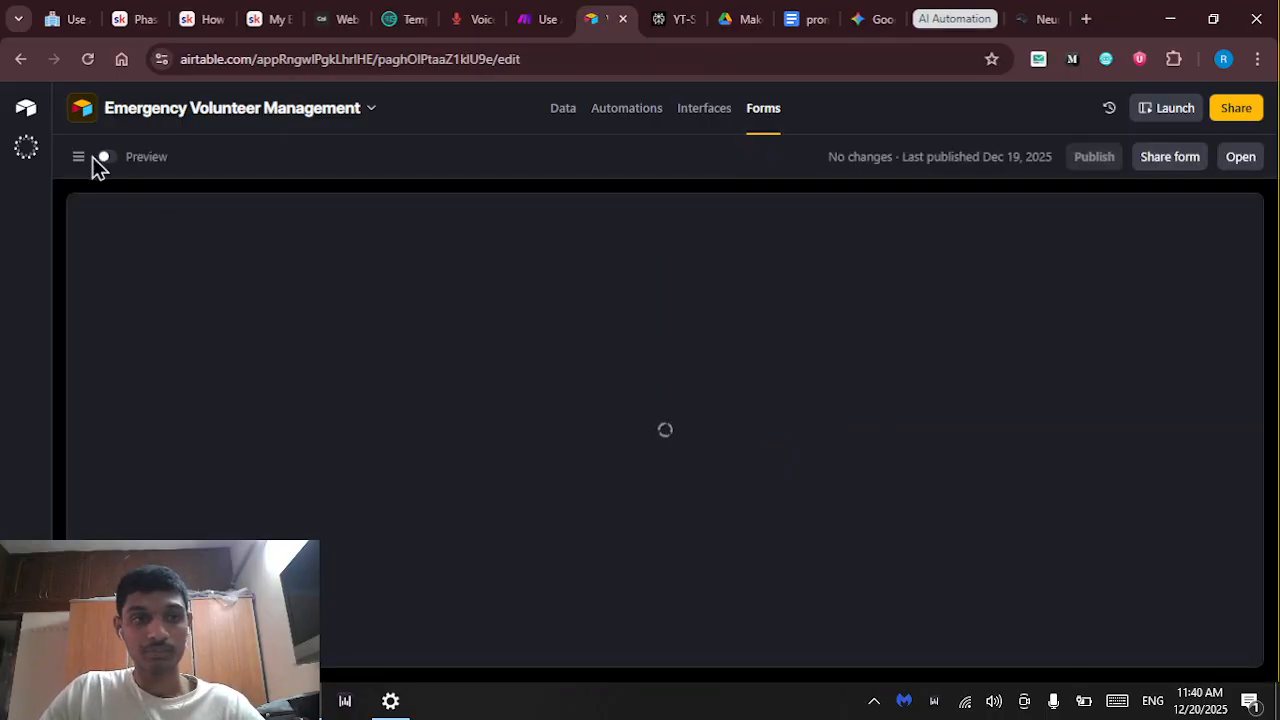
left_click(104, 158)
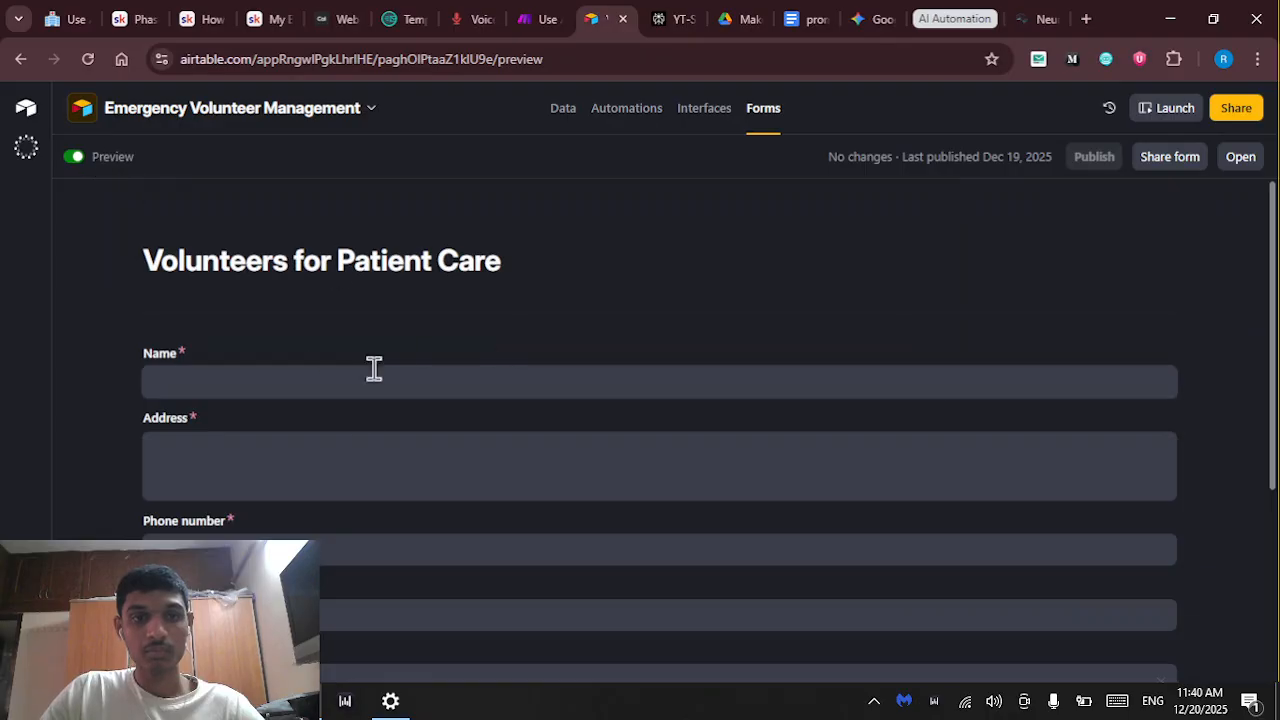
scroll(171, 294, "down", 2)
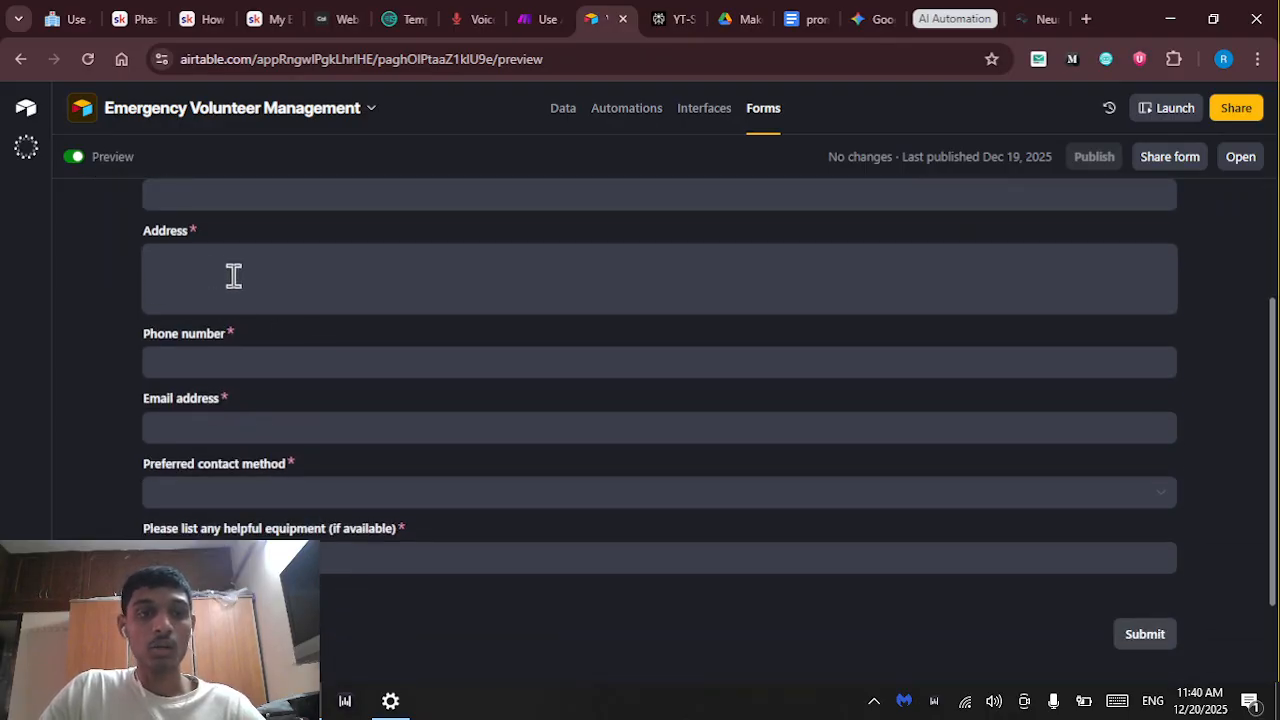
scroll(243, 277, "up", 2)
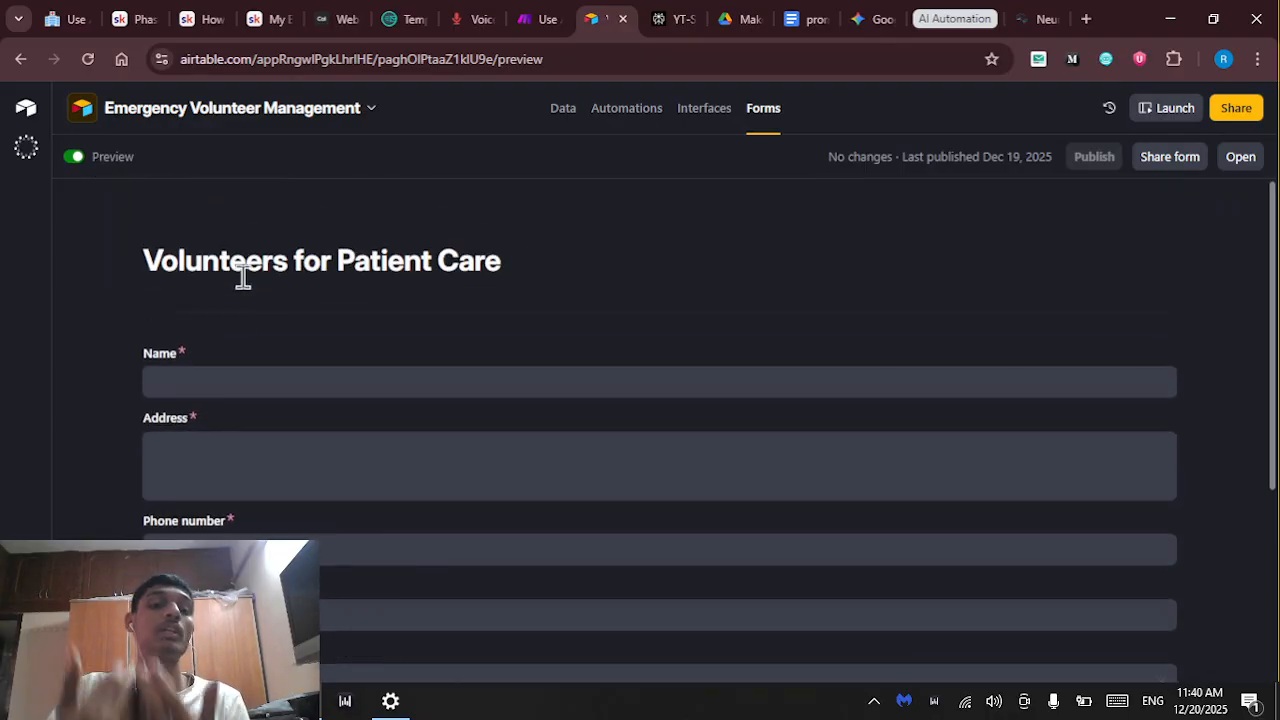
scroll(243, 277, "down", 3)
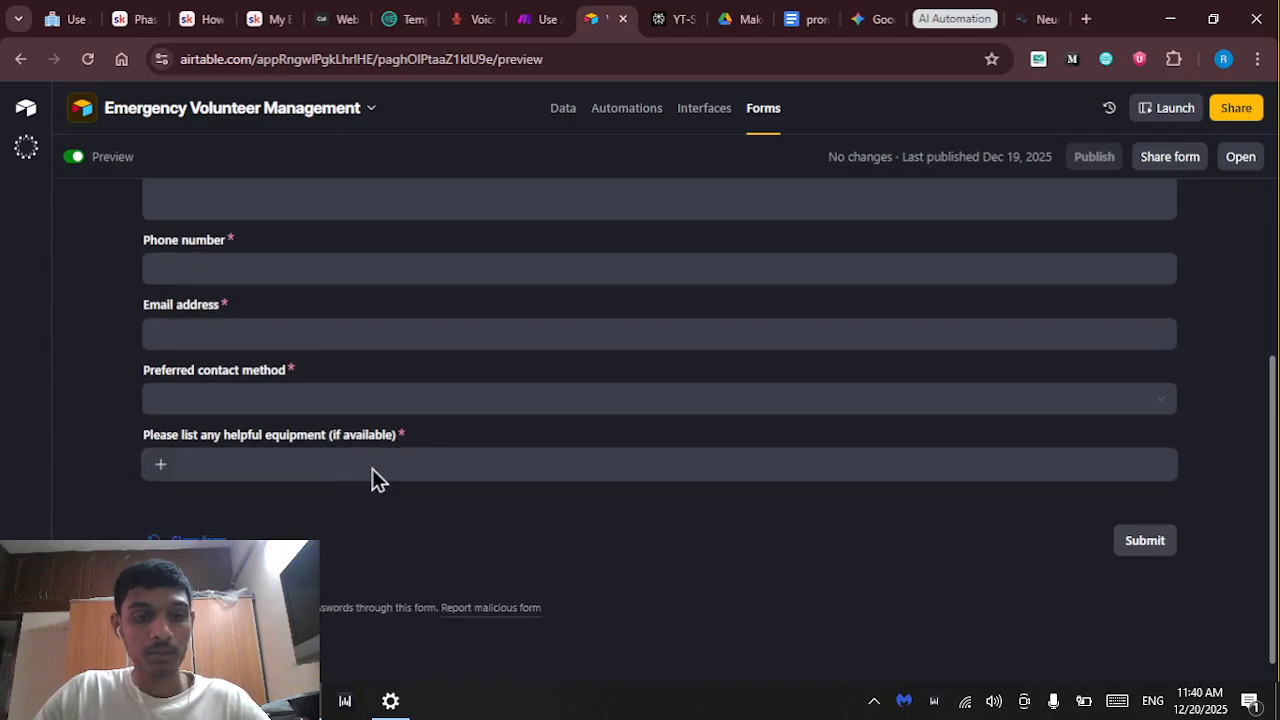
left_click(162, 466)
left_click(128, 381)
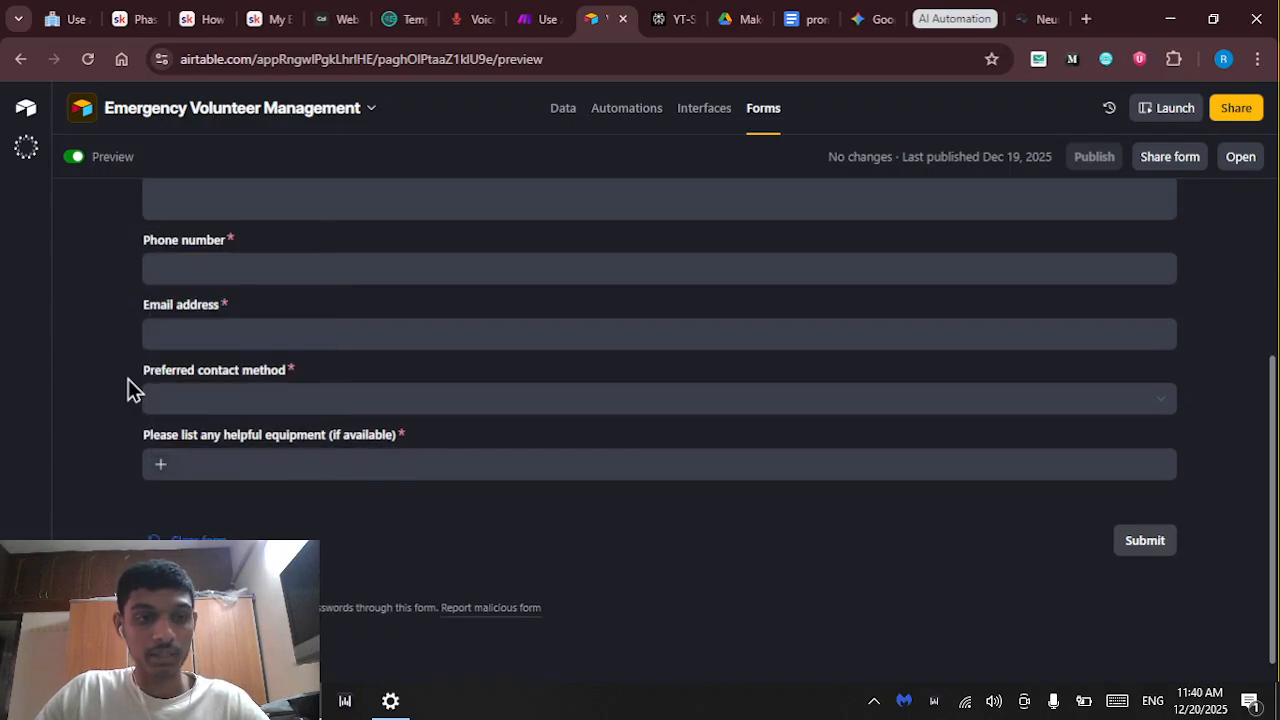
scroll(371, 370, "up", 5)
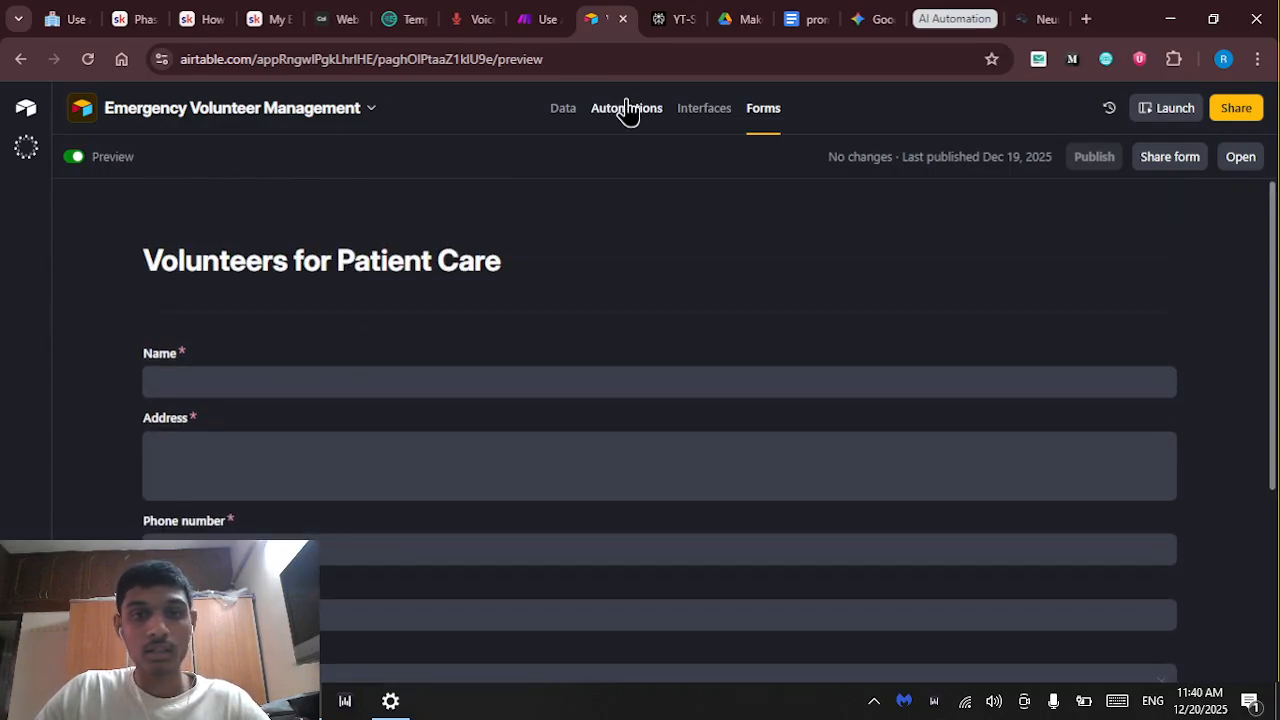
left_click(758, 110)
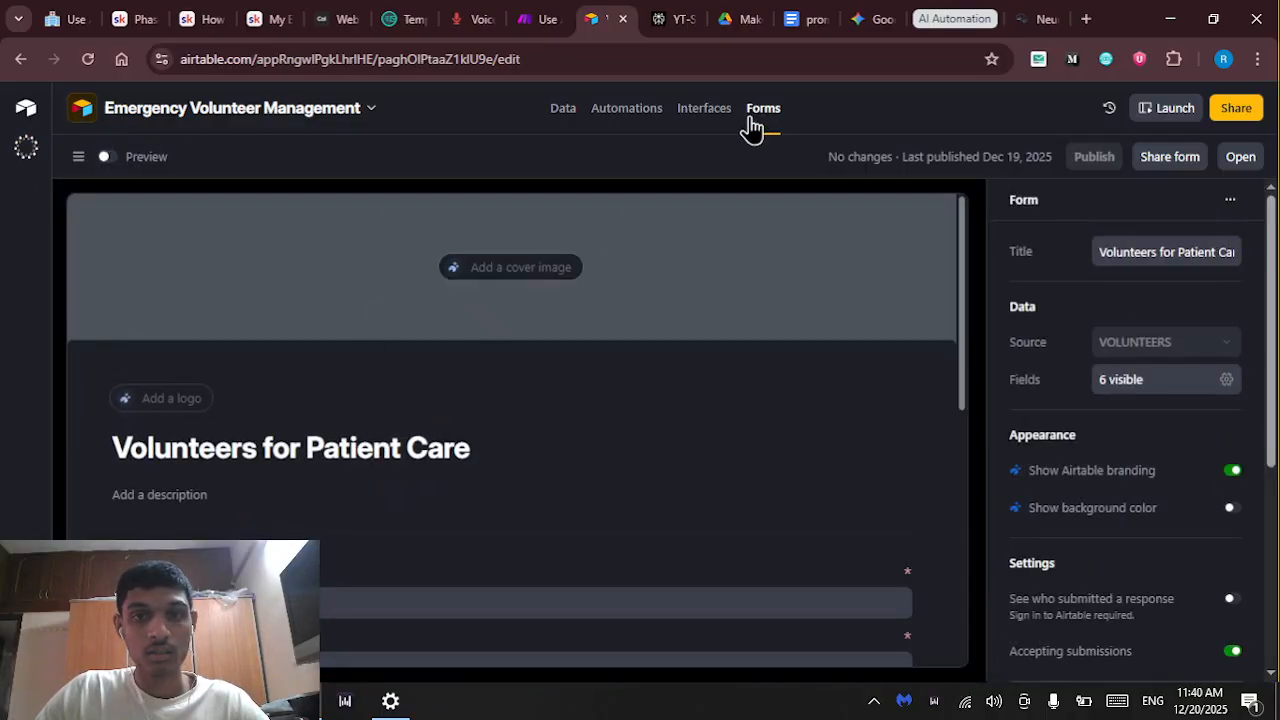
Open the Patients Details form and examine its fields, from the name down to the symptom choices
left_click(78, 156)
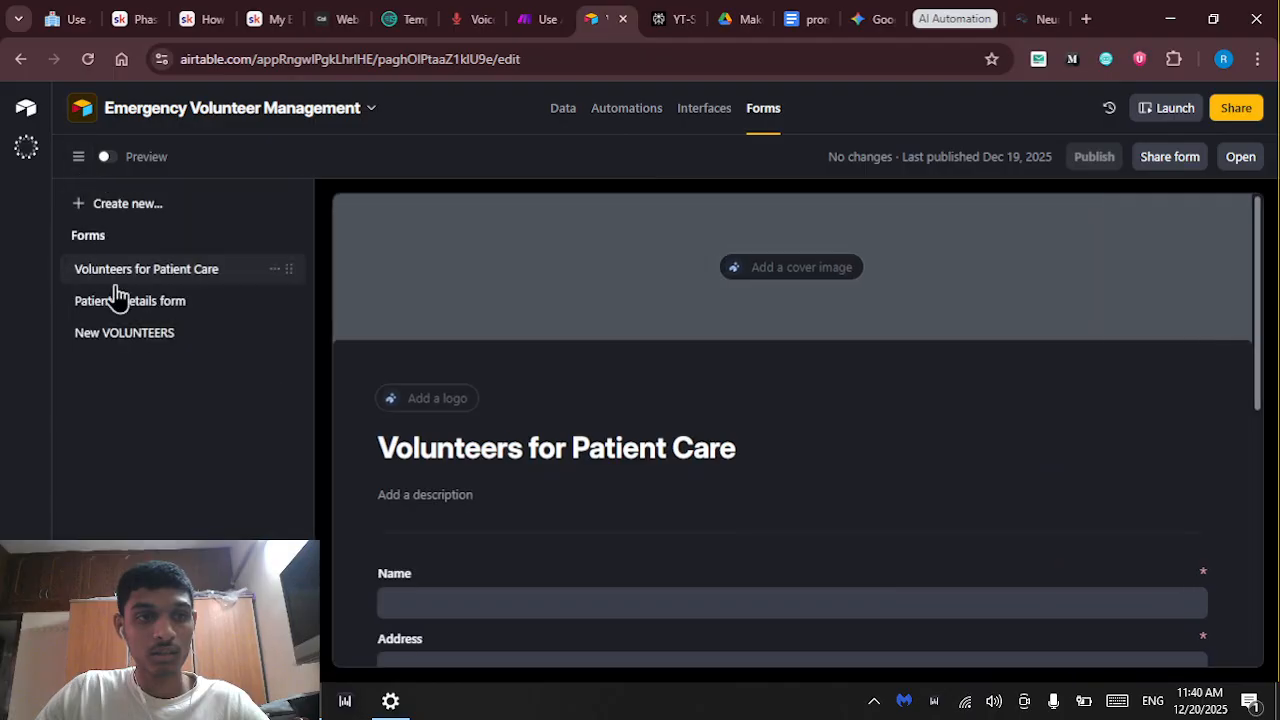
left_click(133, 303)
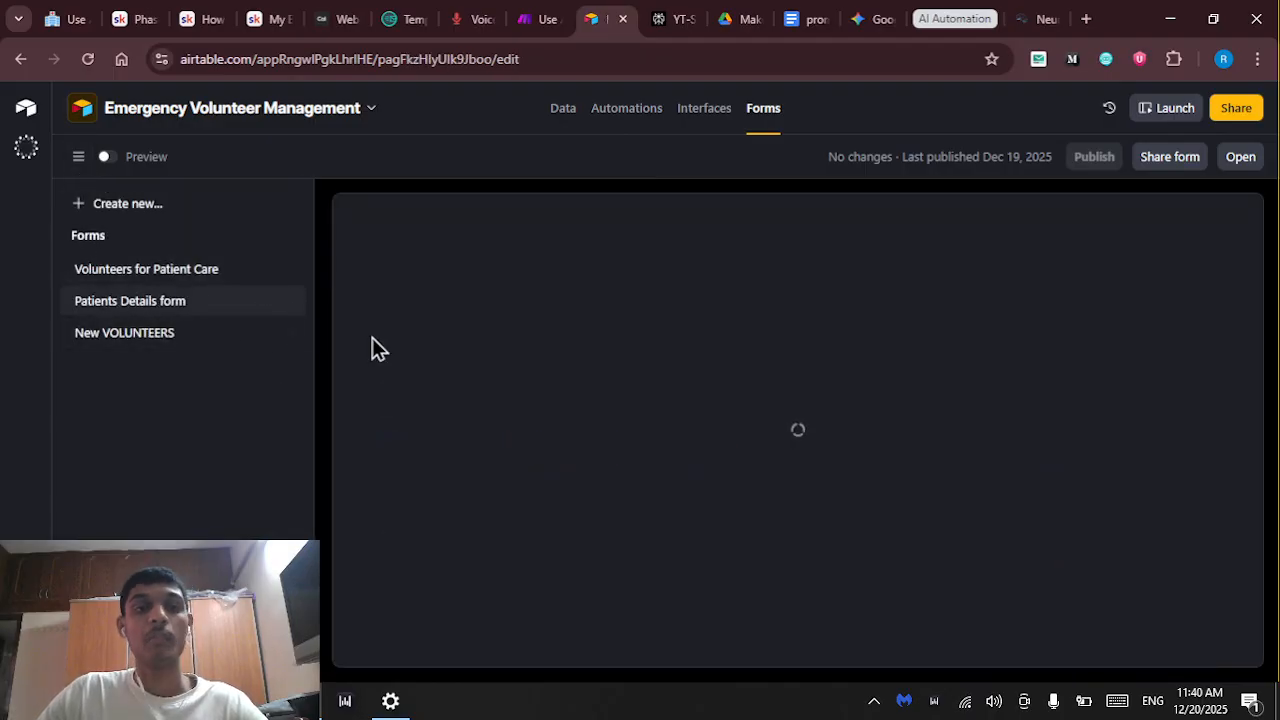
scroll(534, 351, "down", 3)
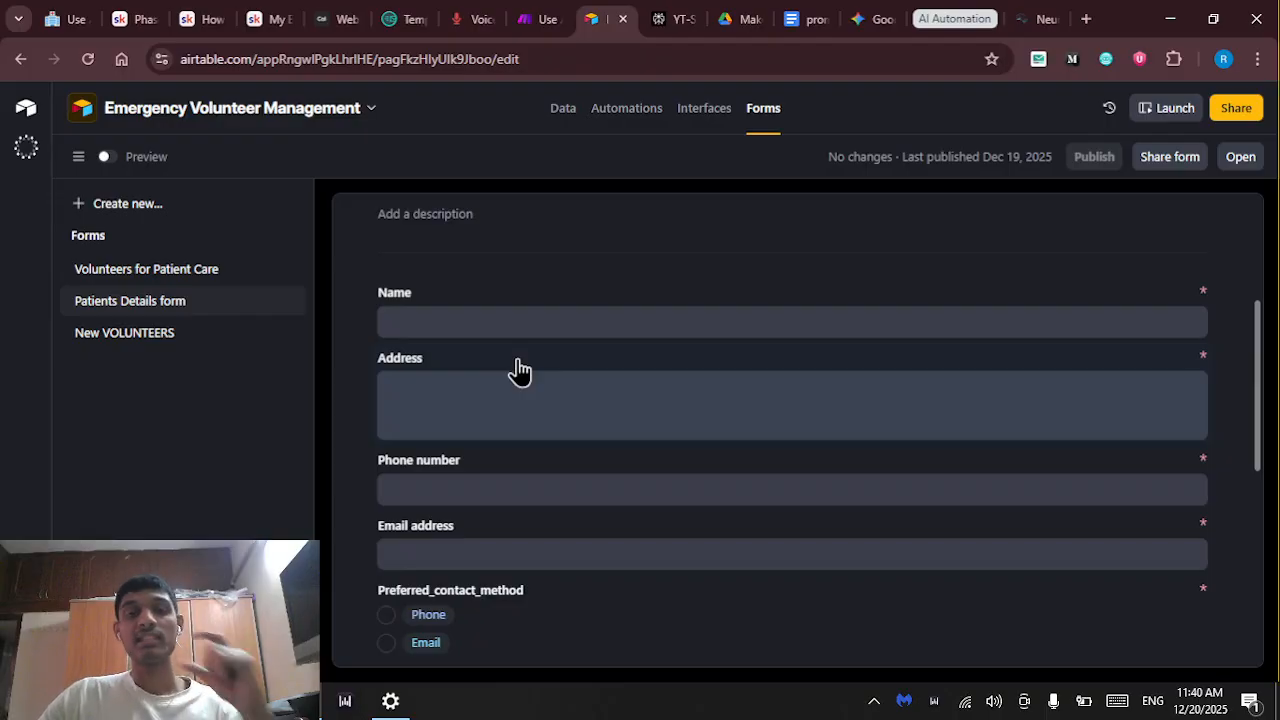
scroll(519, 371, "down", 5)
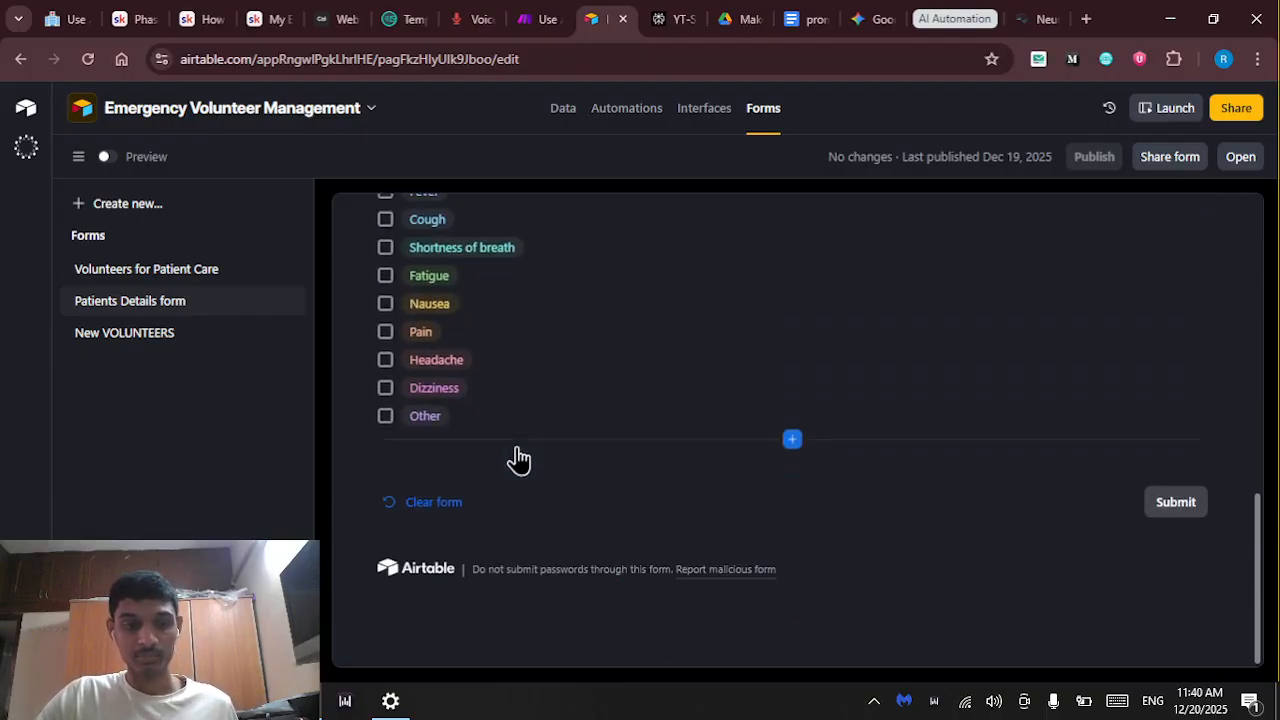
scroll(598, 347, "up", 8)
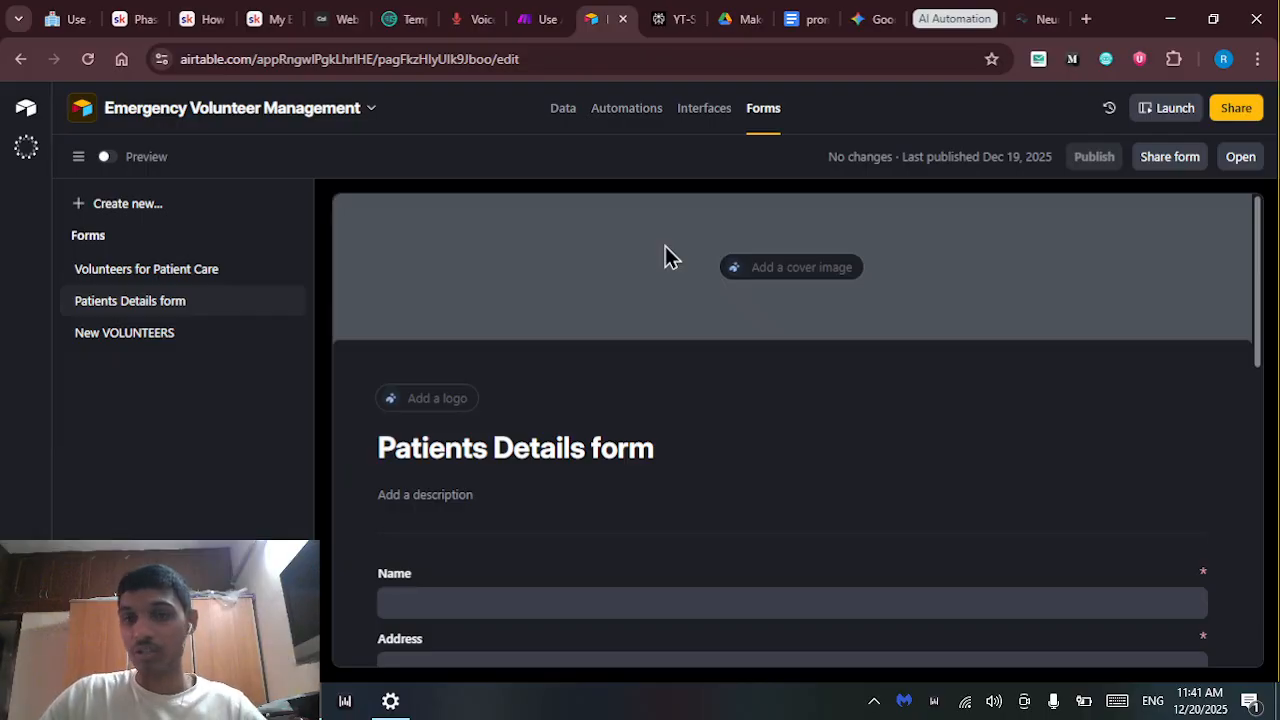
Switch to the Make scenario and inspect its Airtable Watch Records and Get a Record modules at the start of the flow
left_click(537, 20)
scroll(314, 371, "up", 5)
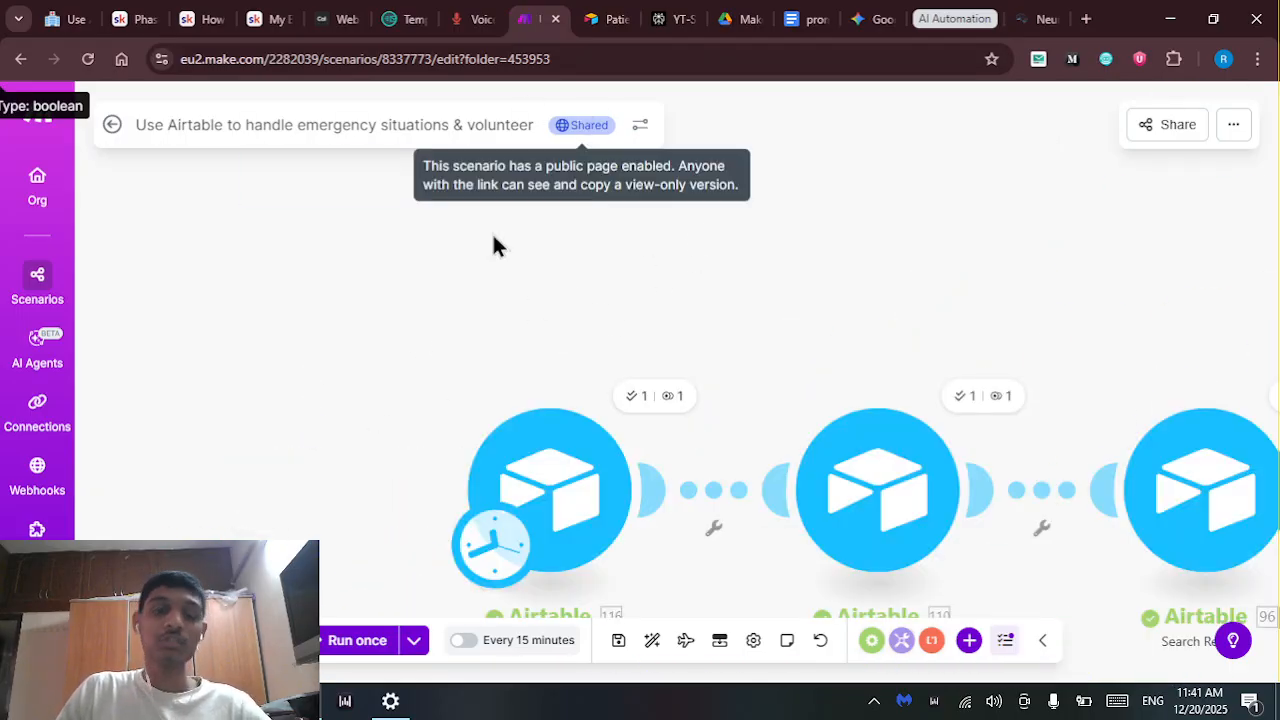
scroll(405, 303, "down", 4)
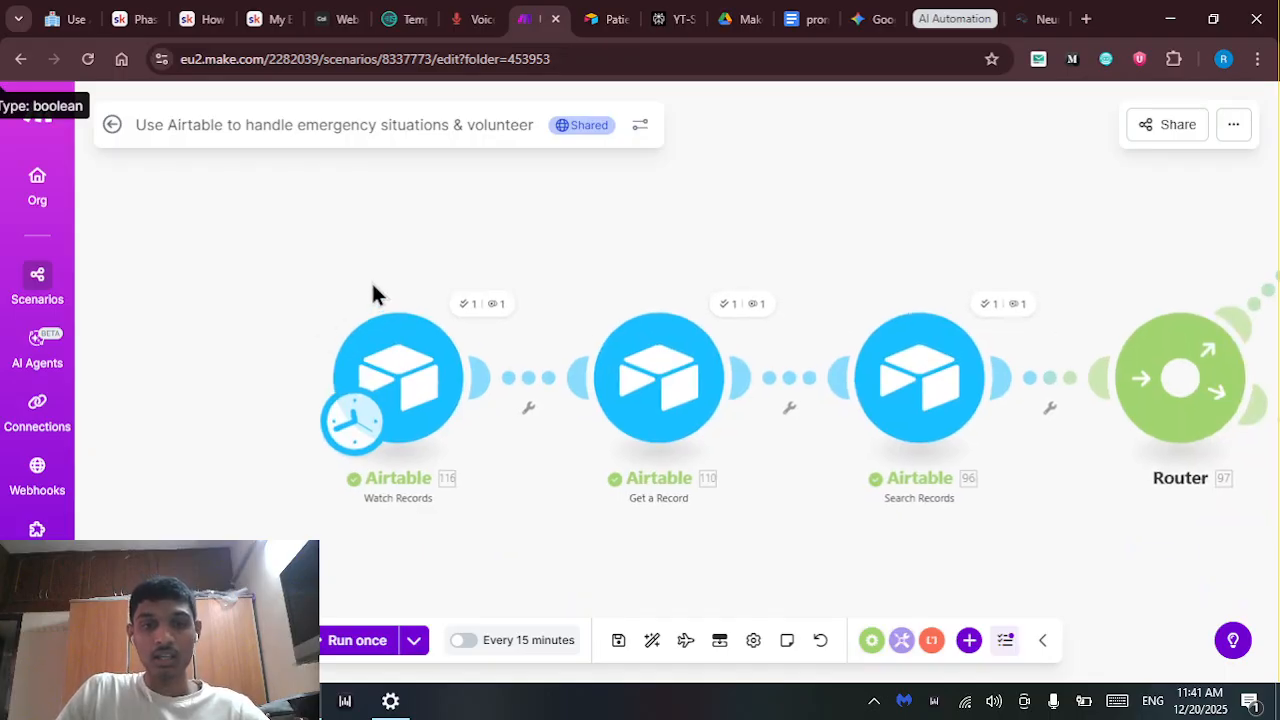
scroll(375, 293, "down", 3)
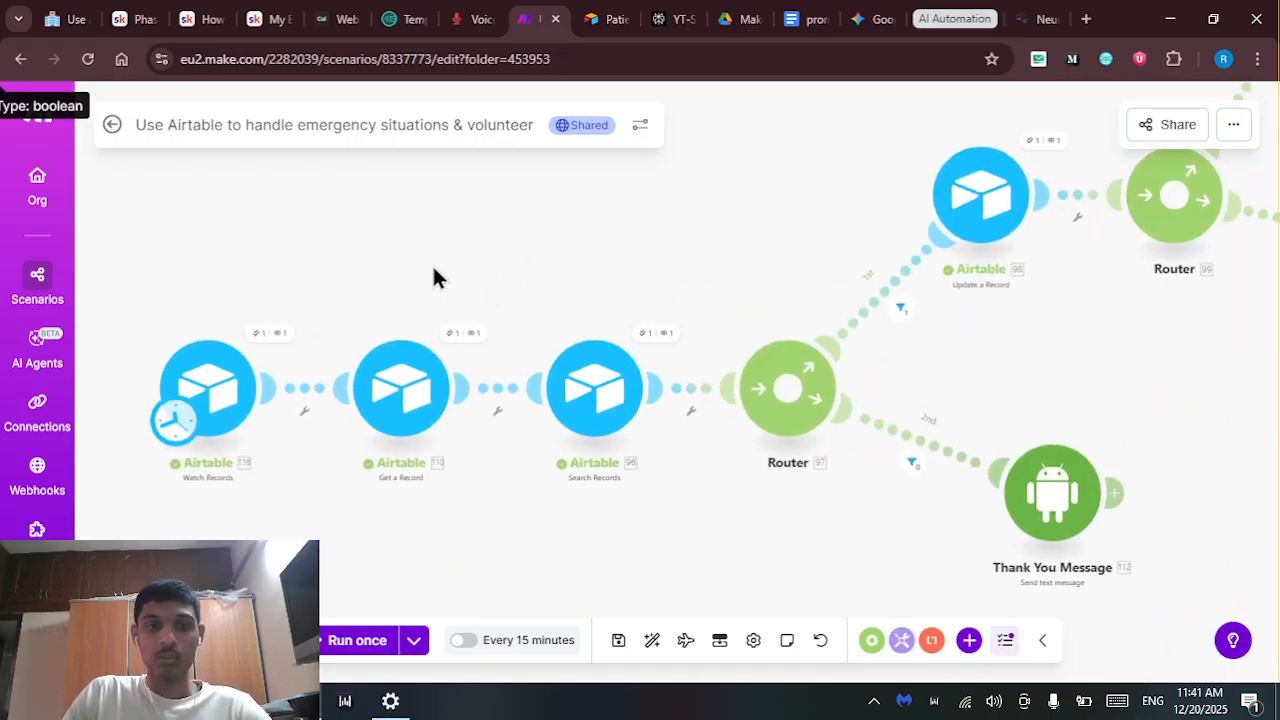
left_click_drag(433, 265, 550, 235)
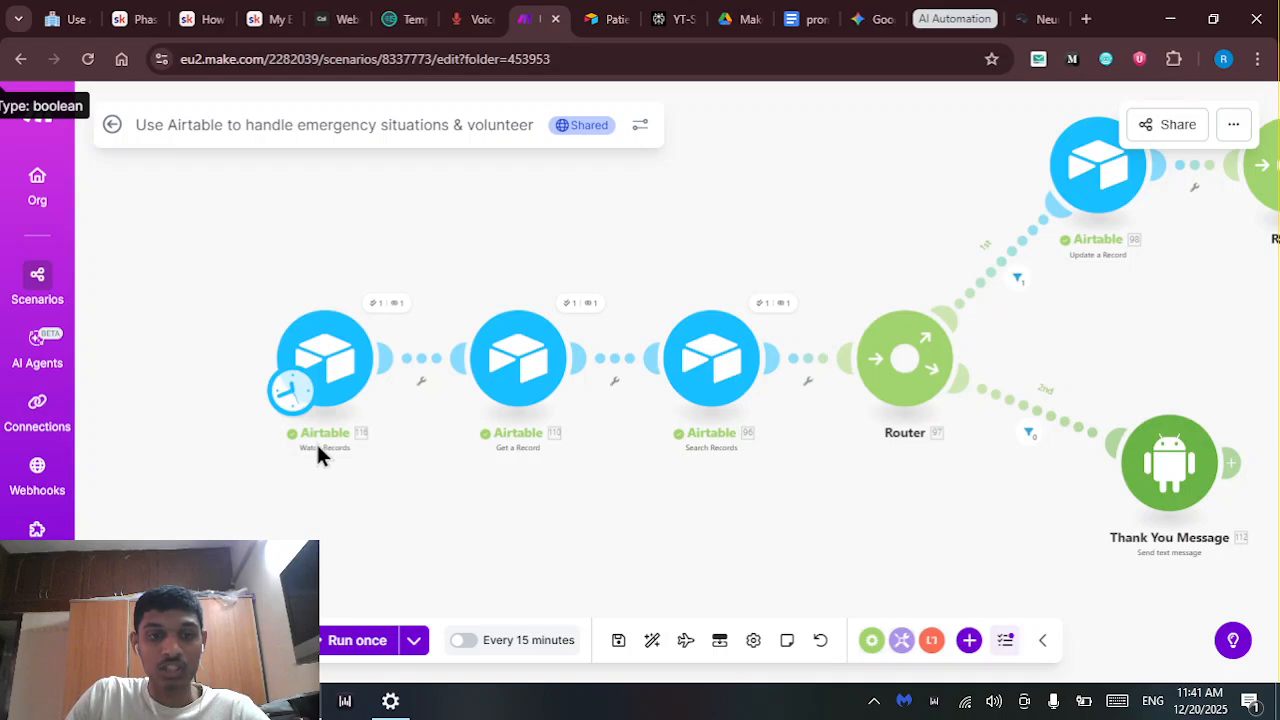
left_click(322, 358)
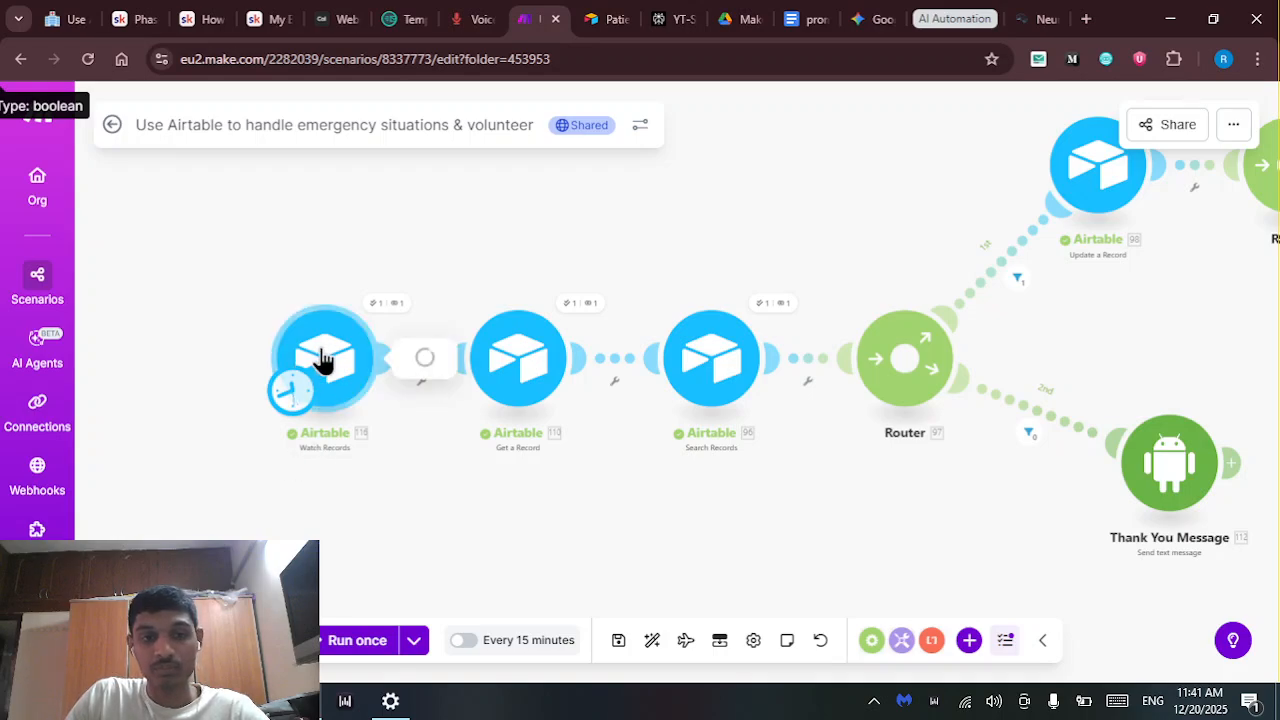
left_click(300, 362)
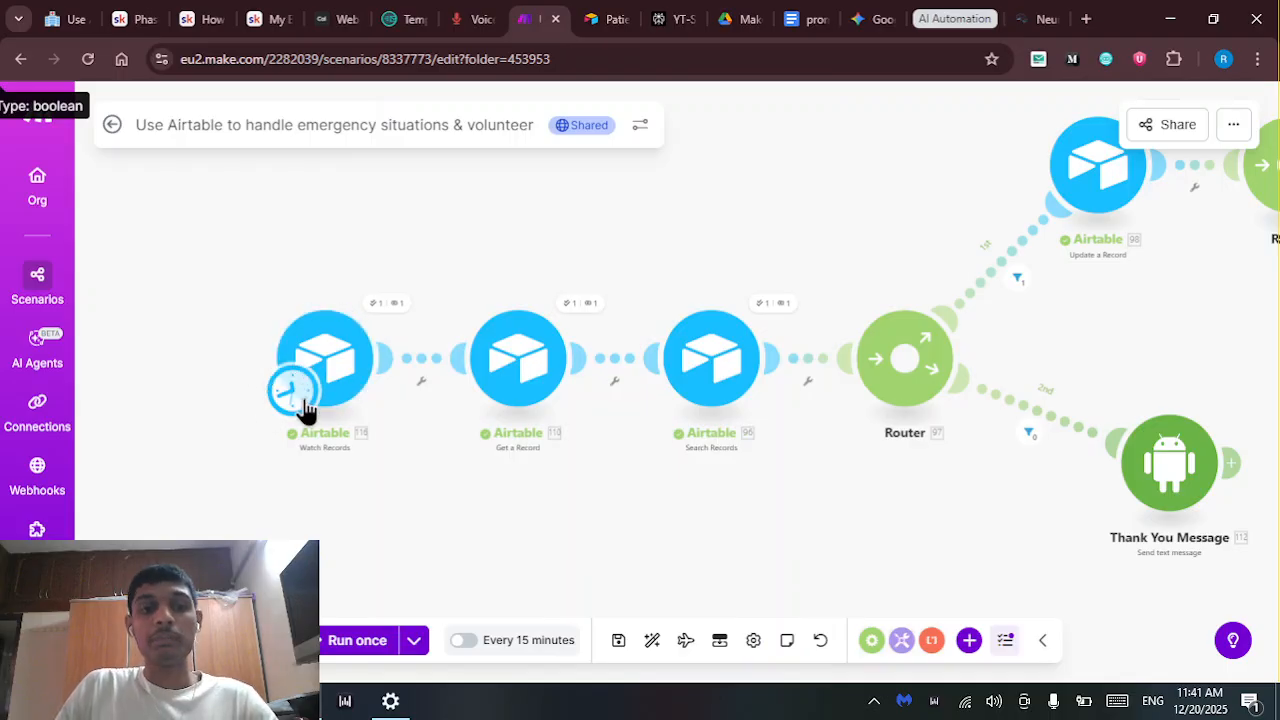
left_click(512, 368)
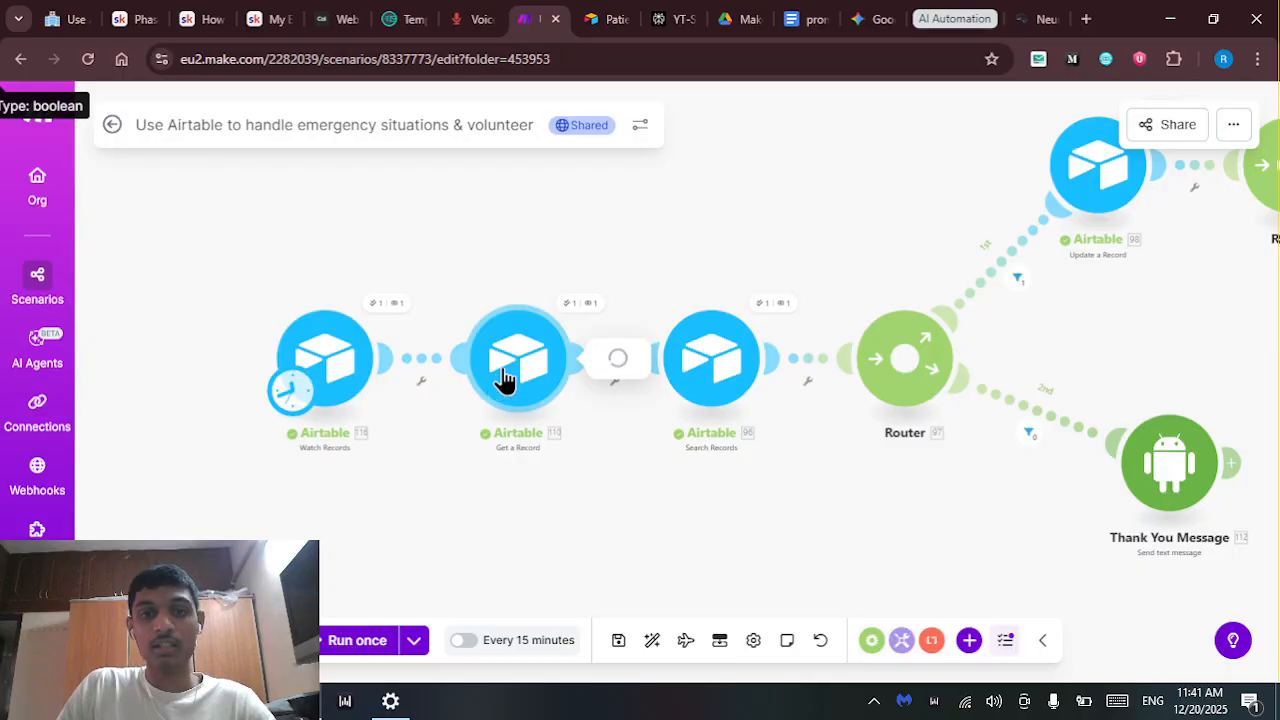
left_click(474, 211)
Add a separate Airtable Watch Records module on the empty canvas above the existing flow
right_click(306, 203)
left_click(334, 214)
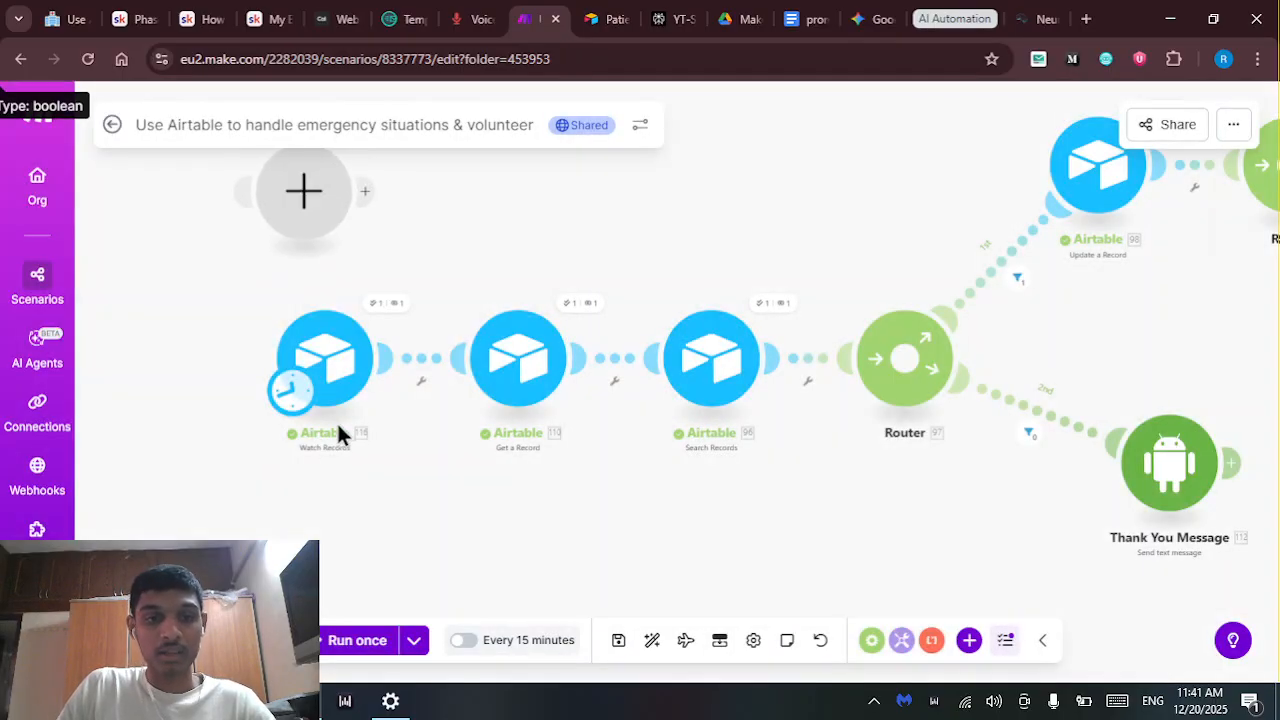
left_click(305, 200)
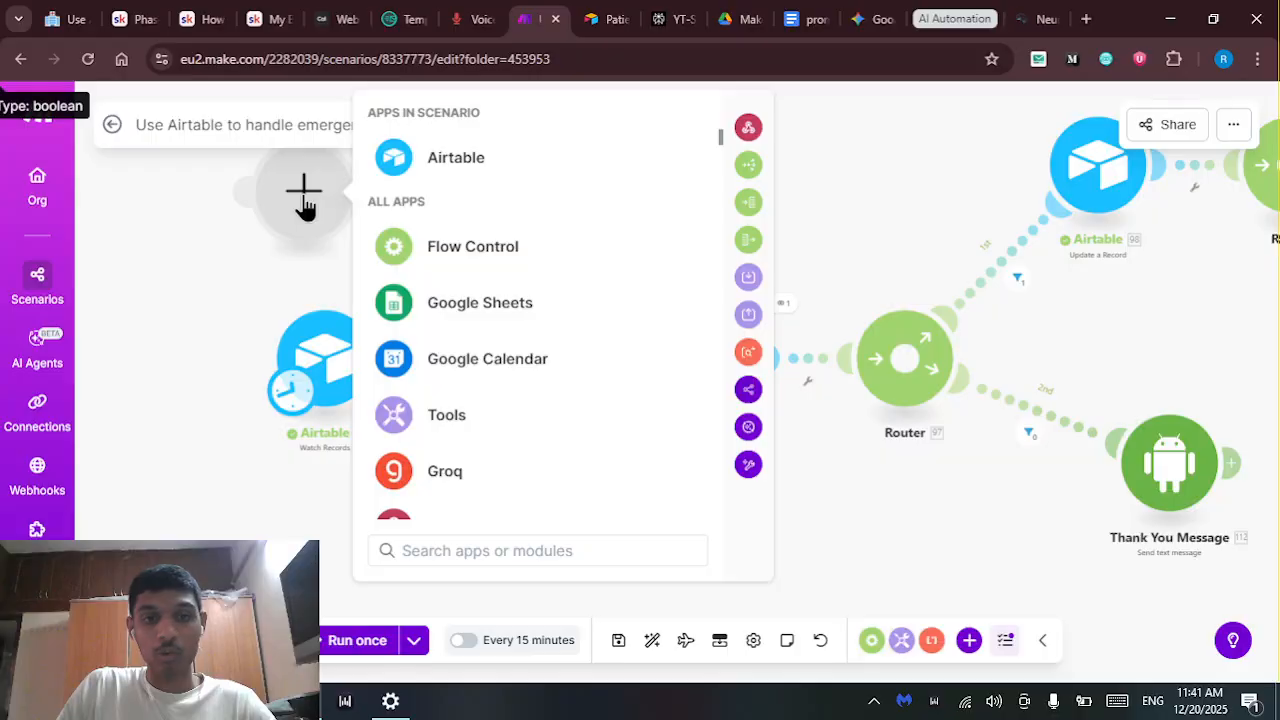
left_click(460, 160)
left_click(471, 340)
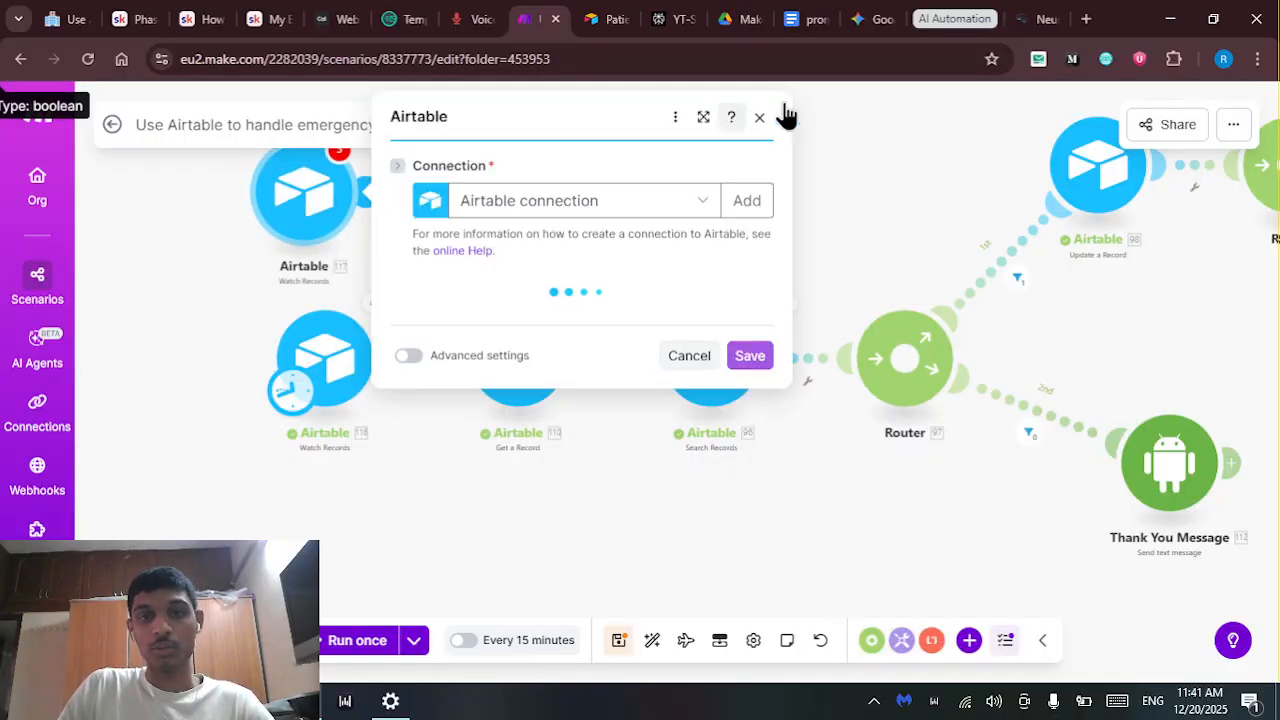
Close the settings of the separate Airtable Watch Records module above the flow and delete that module
left_click(759, 117)
right_click(292, 225)
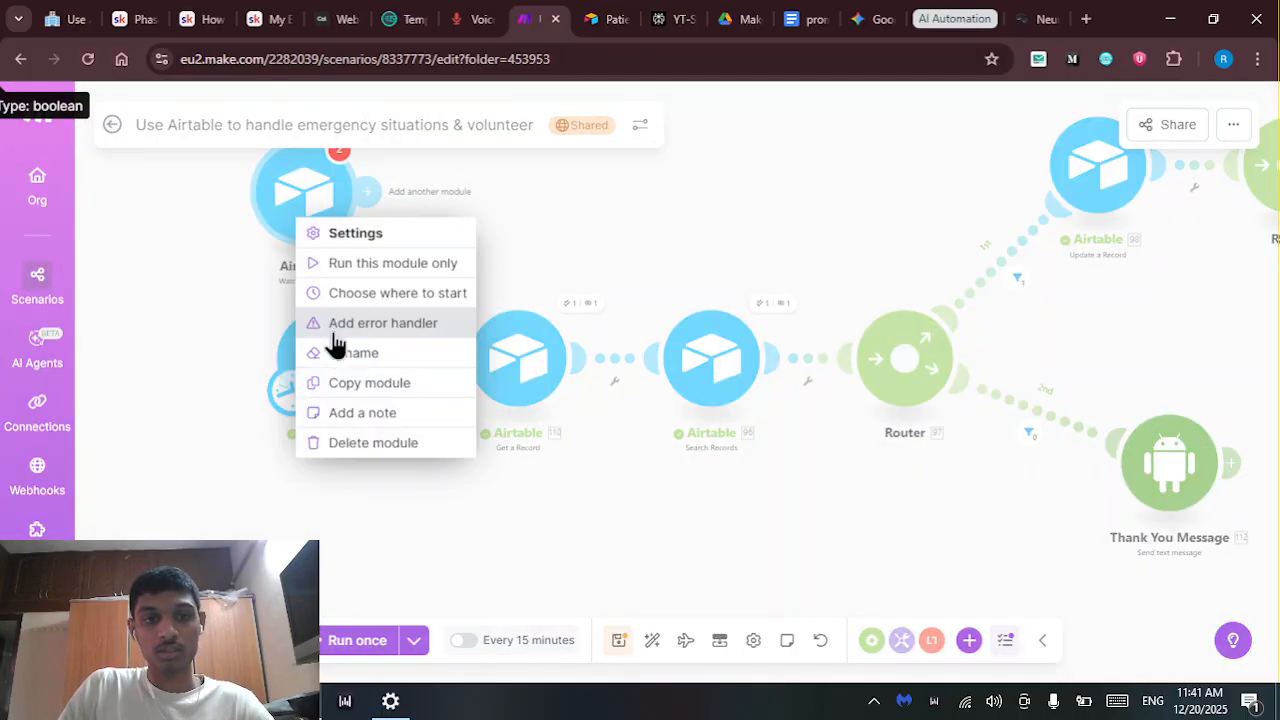
left_click(372, 443)
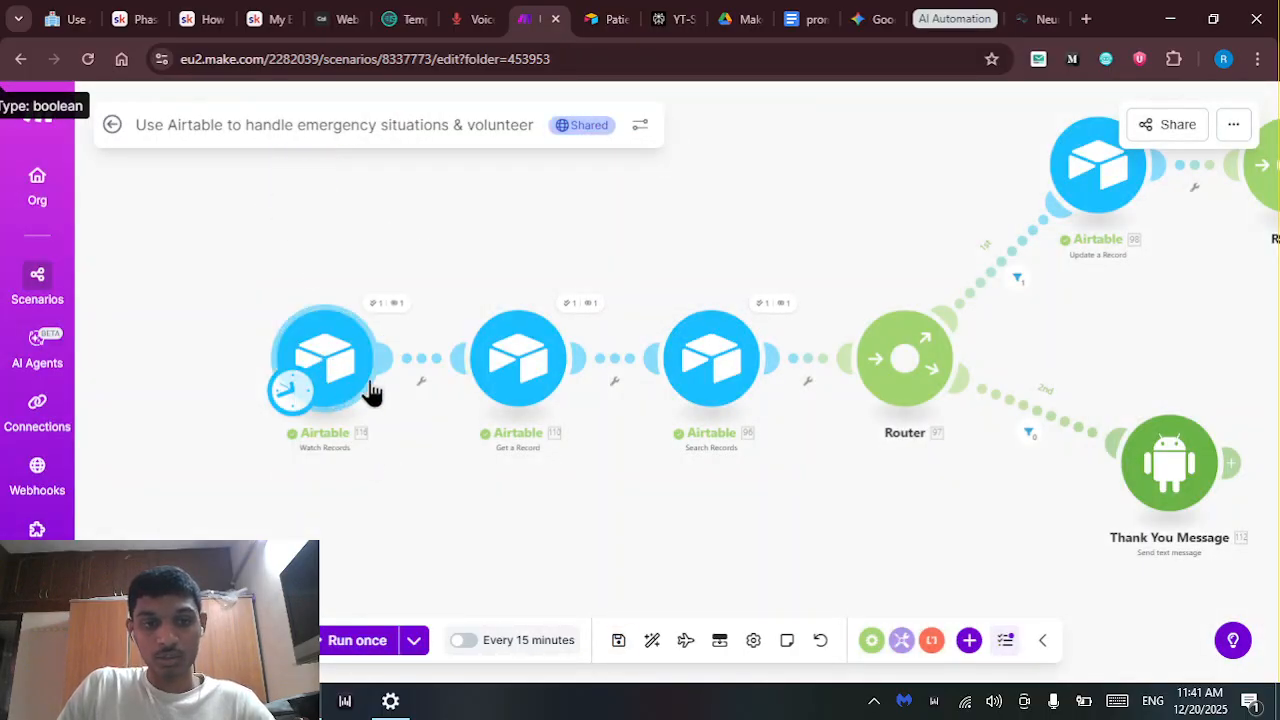
Inspect the first Watch Records module's base, table and trigger settings, along with the output bundle of its last run
left_click(343, 373)
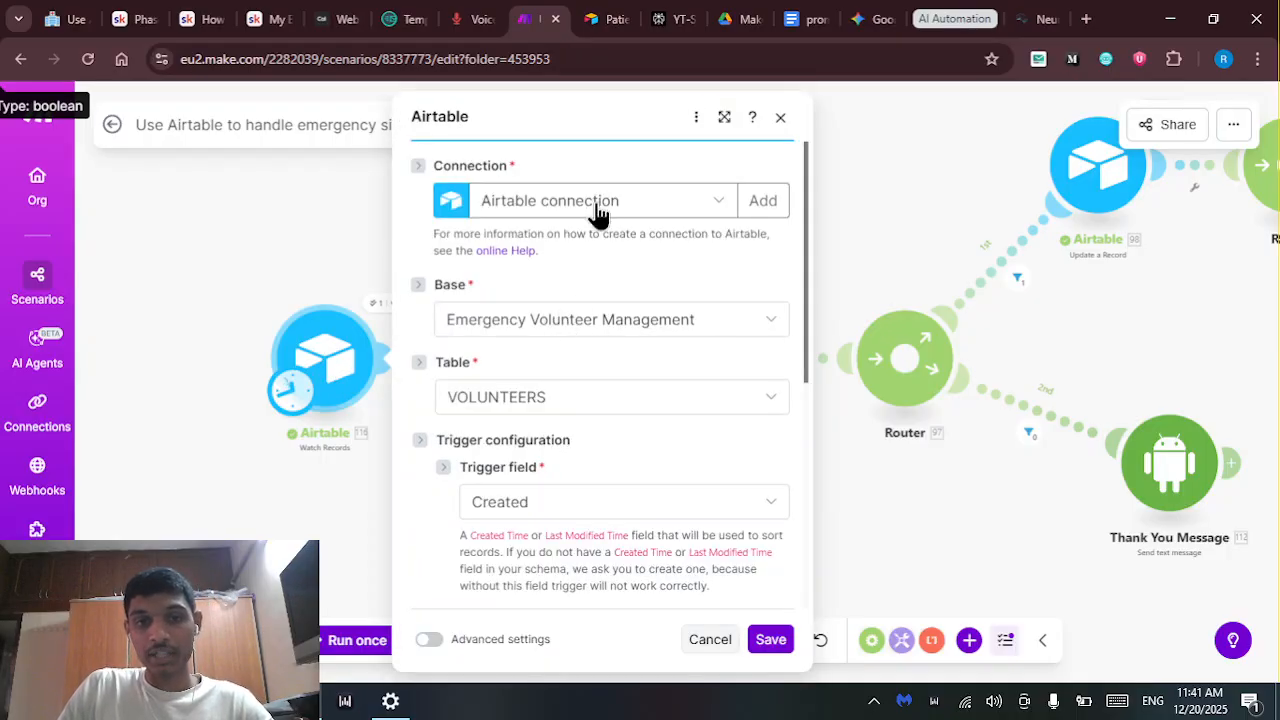
left_click(605, 18)
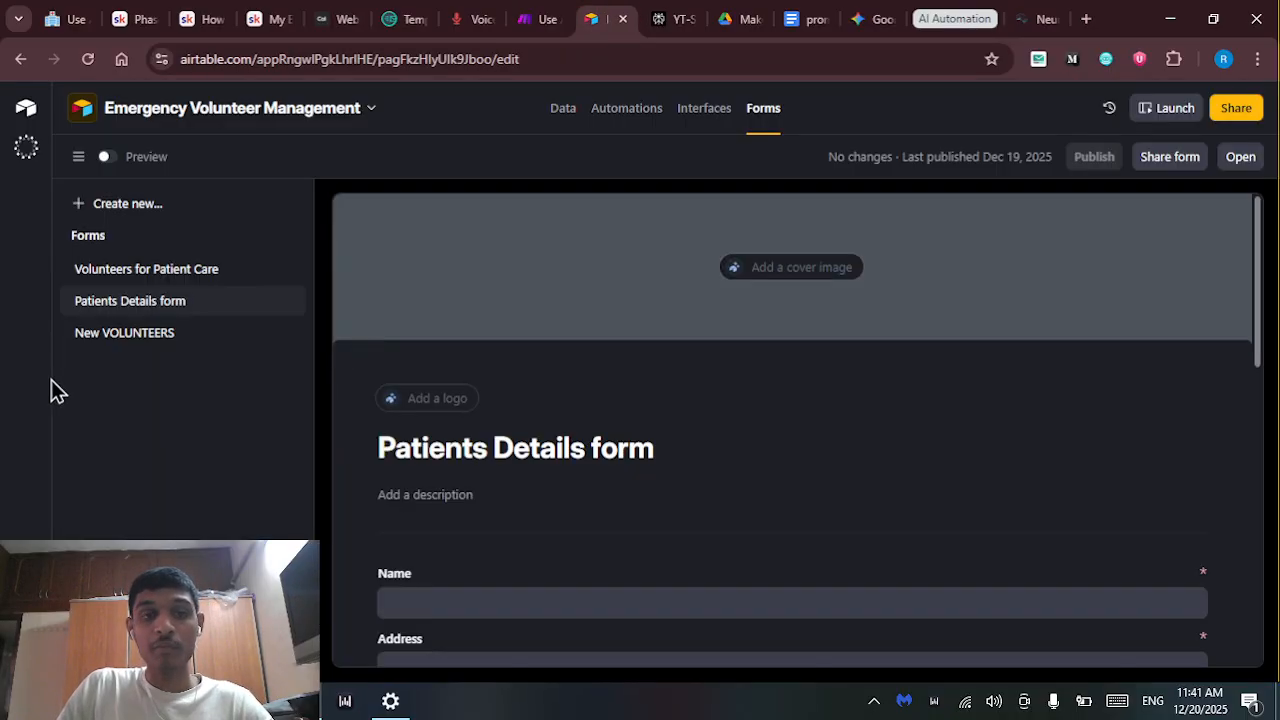
left_click(527, 18)
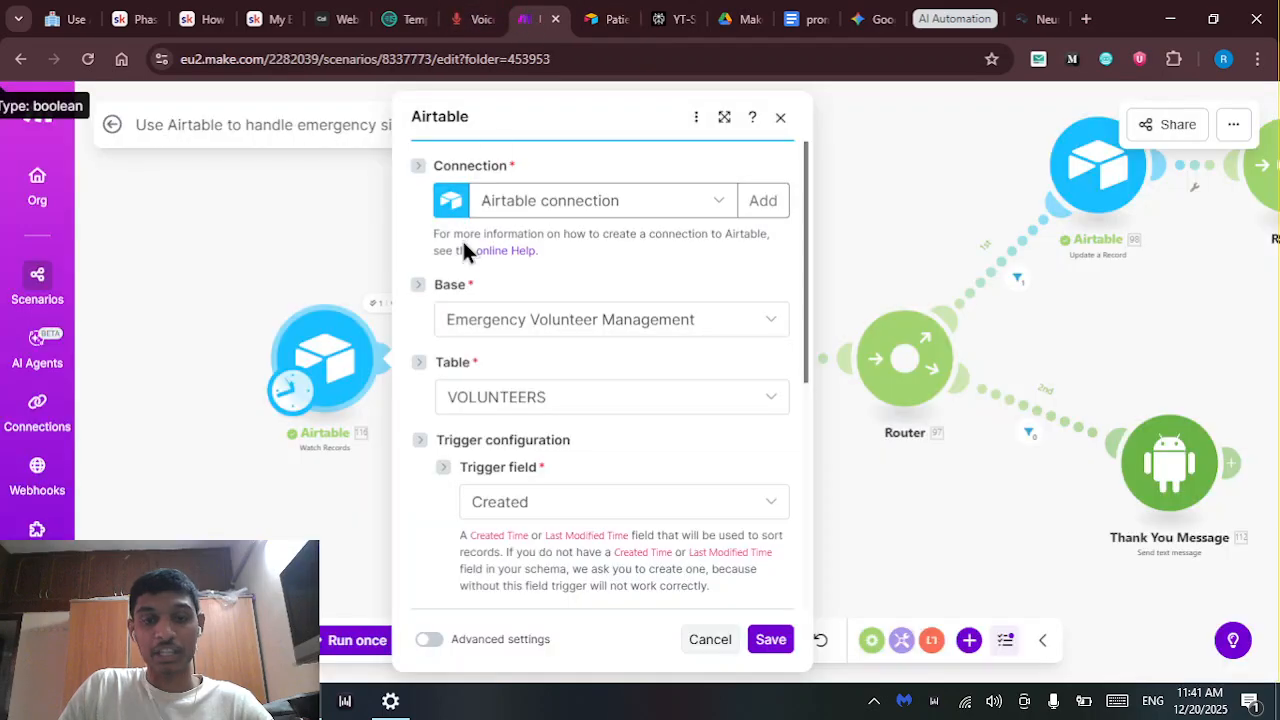
left_click(493, 404)
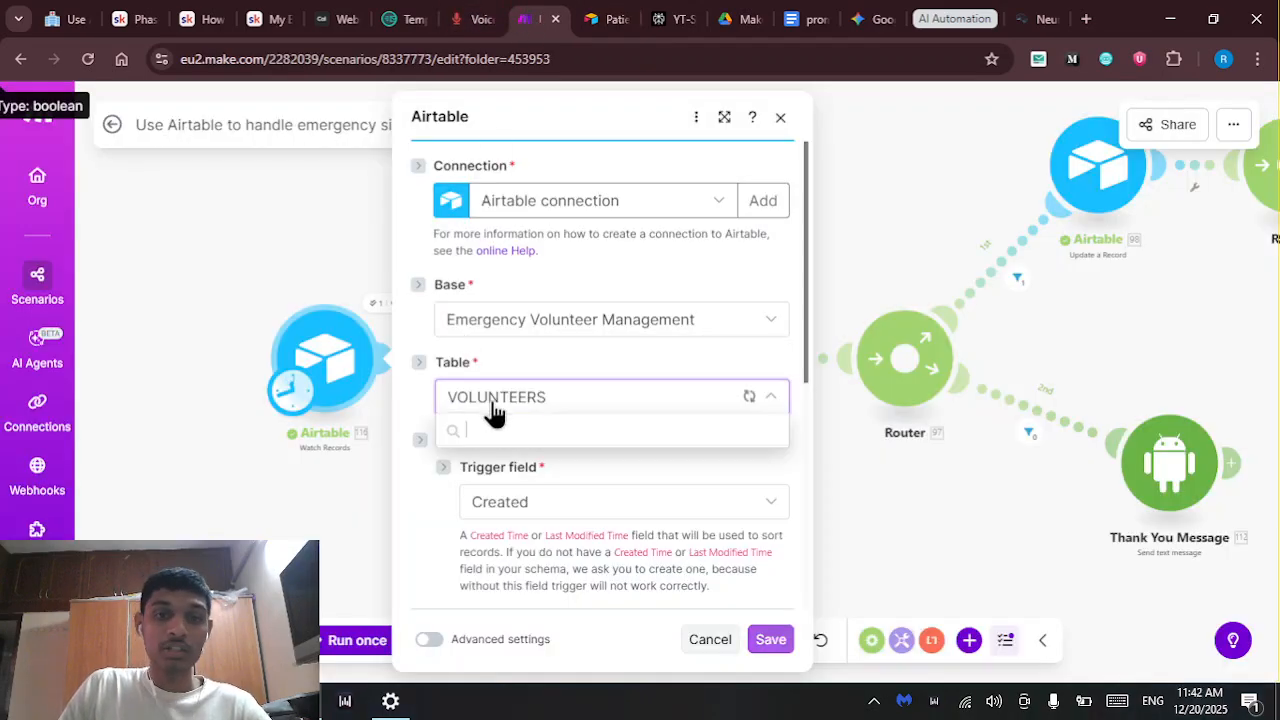
left_click(537, 332)
left_click(381, 306)
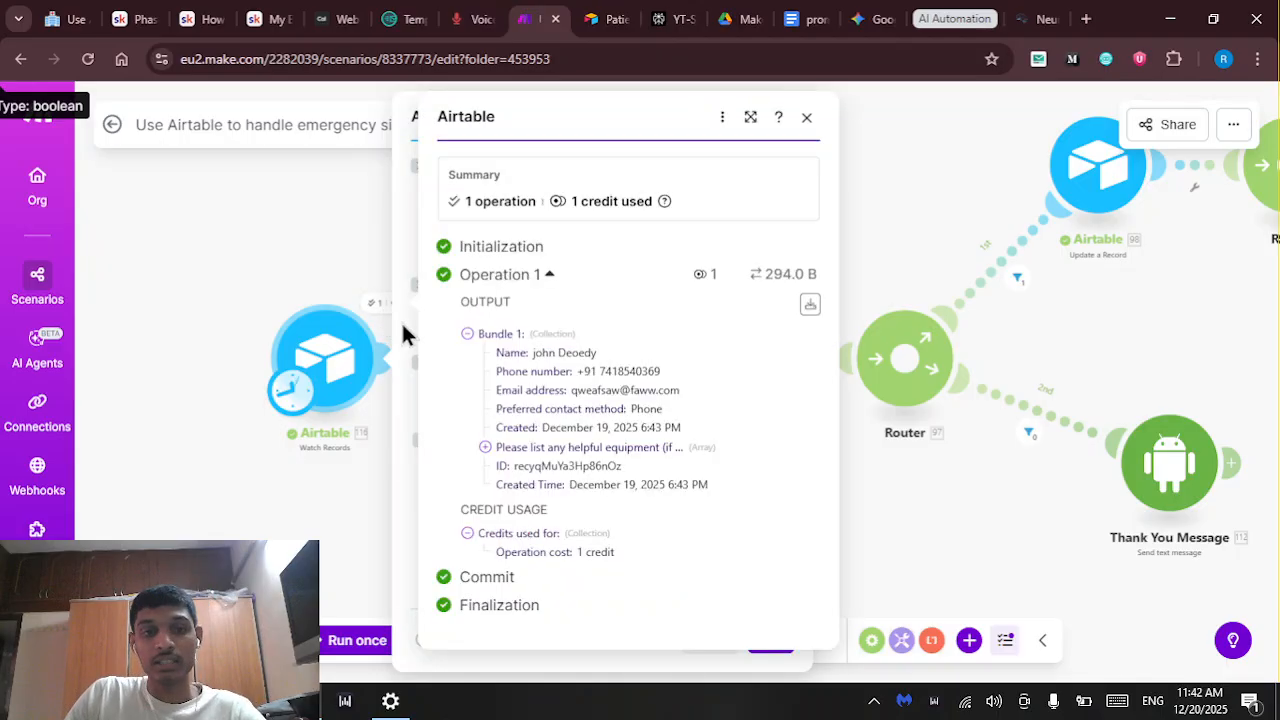
left_click(806, 117)
scroll(614, 414, "down", 1)
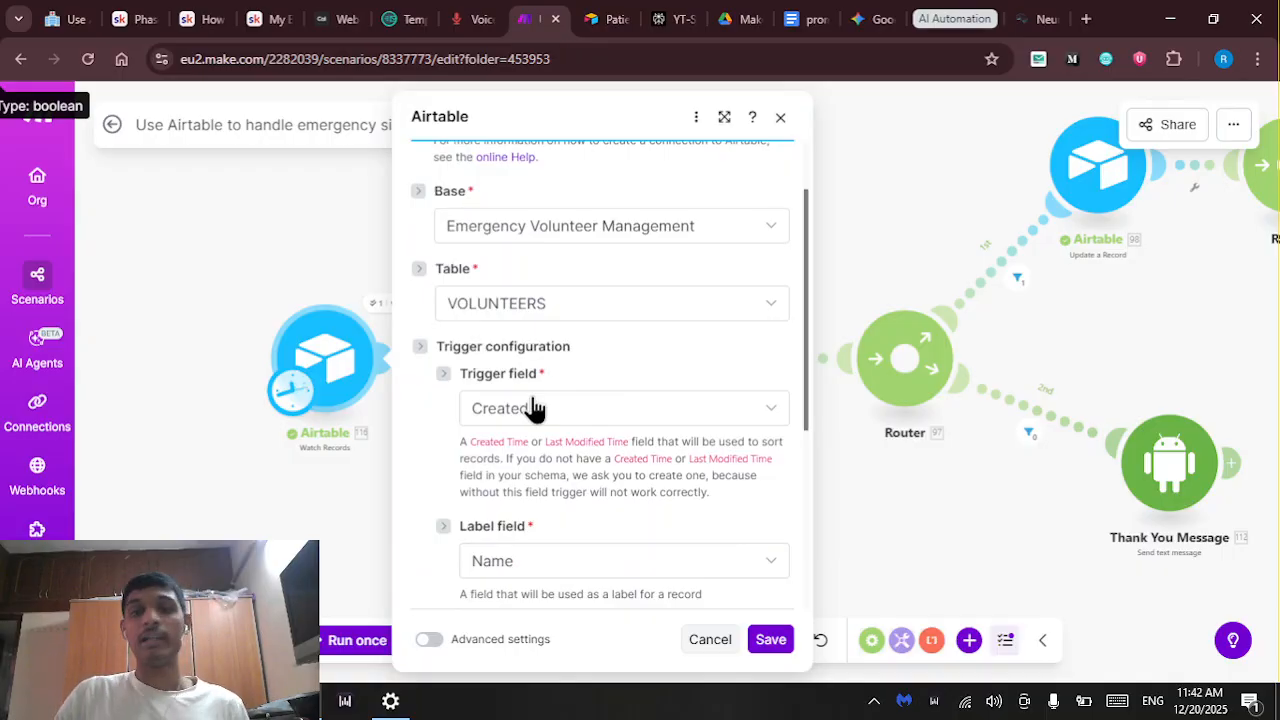
Switch to Airtable to open the Emergency Volunteer Management base's data, return to the Make scenario and close the module settings
left_click(610, 20)
left_click(553, 124)
left_click(546, 32)
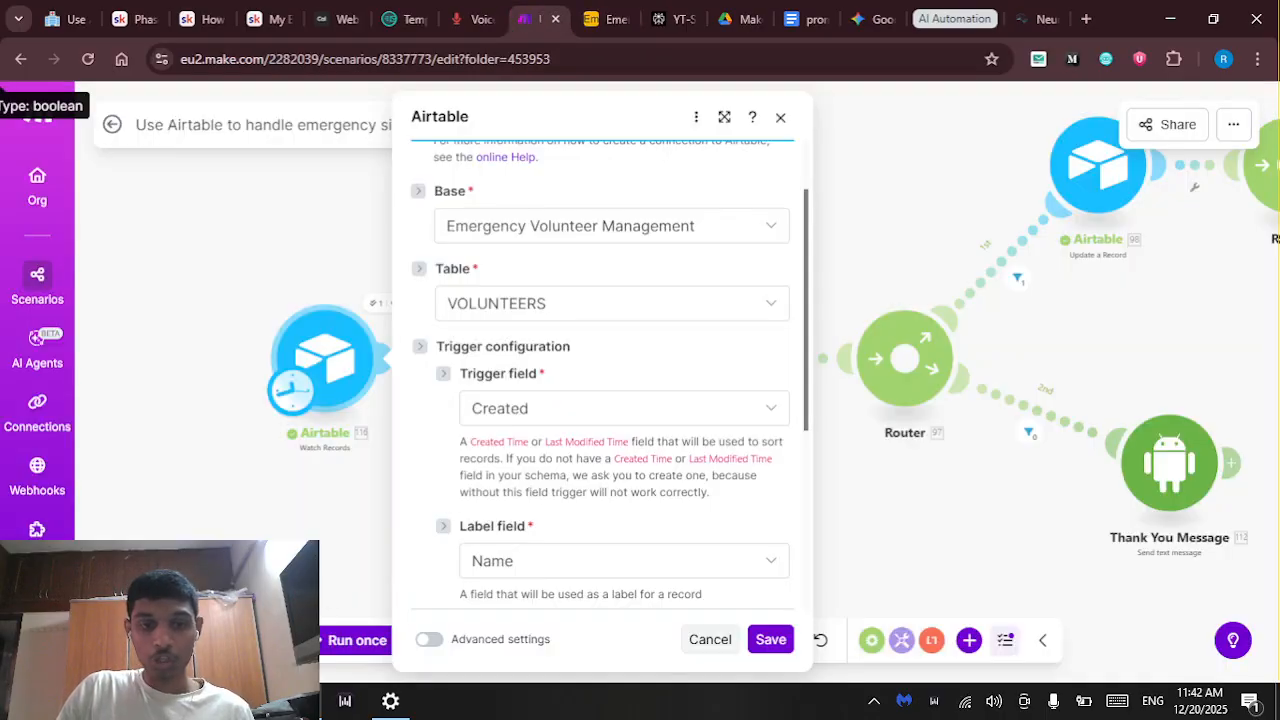
left_click(499, 676)
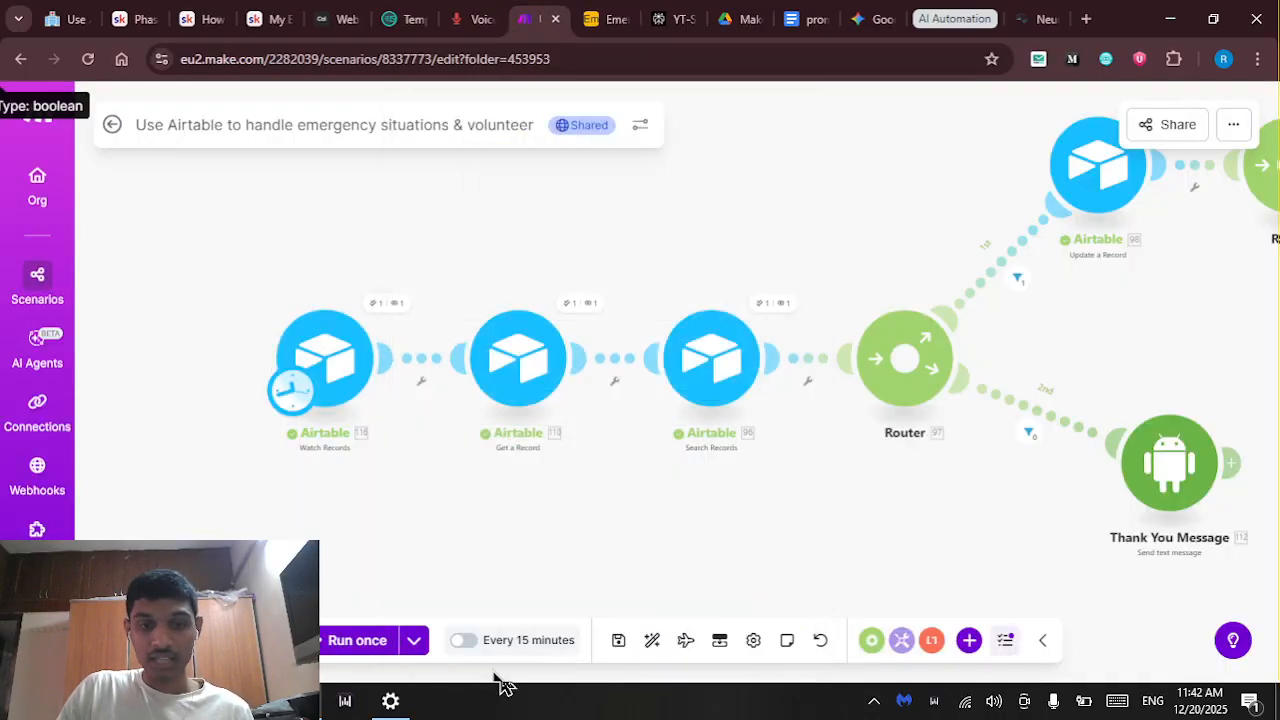
Set the limit of the first Watch Records module to 1 record and save the module
left_click(343, 356)
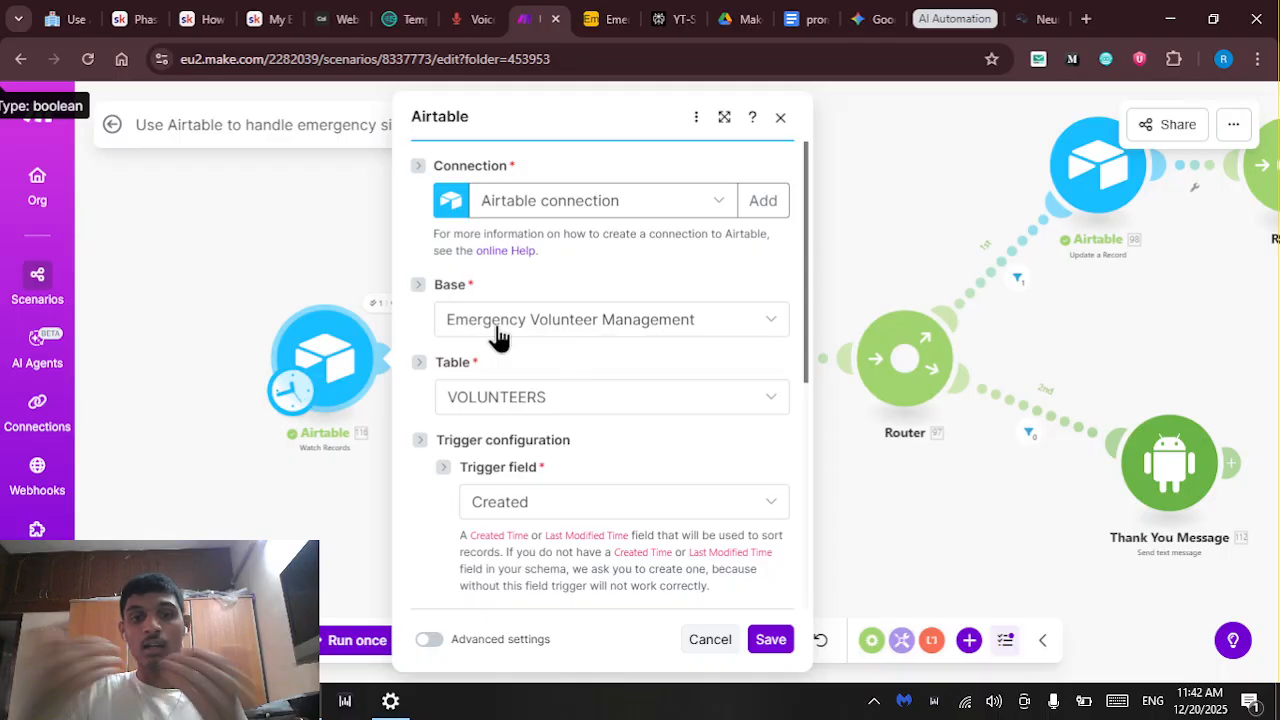
scroll(528, 430, "down", 2)
scroll(532, 427, "down", 1)
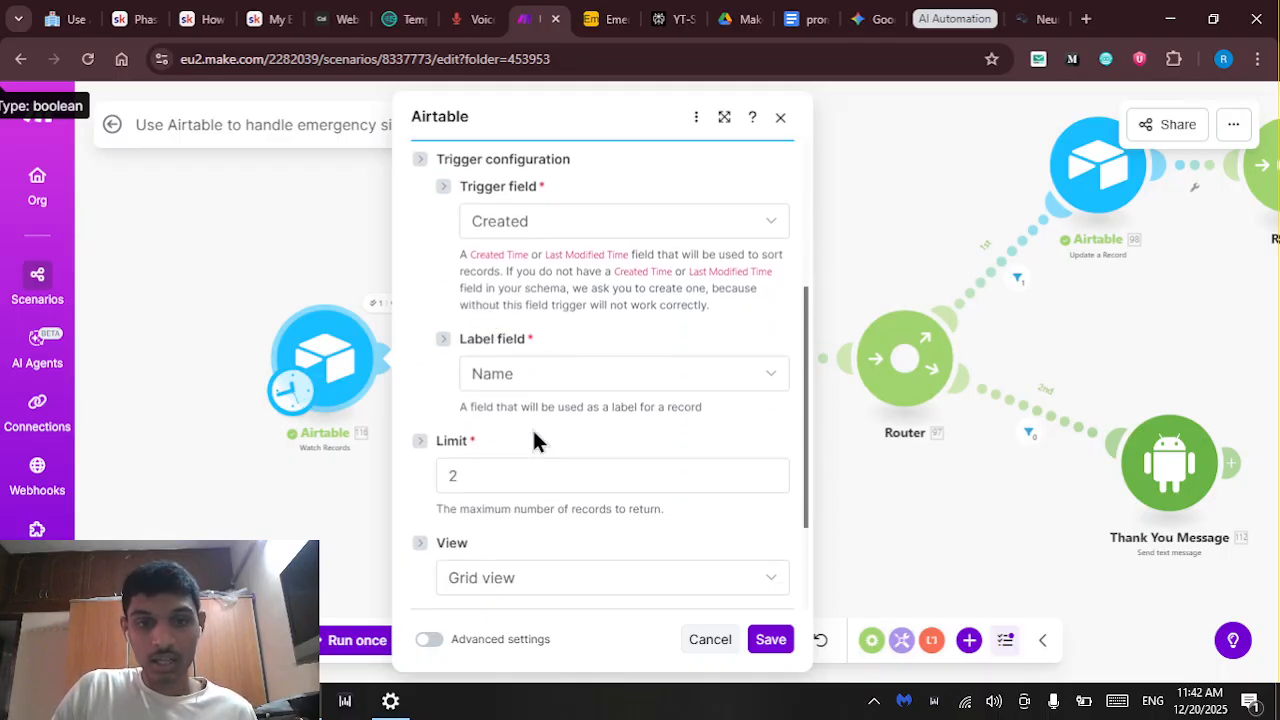
scroll(537, 398, "down", 1)
left_click(474, 385)
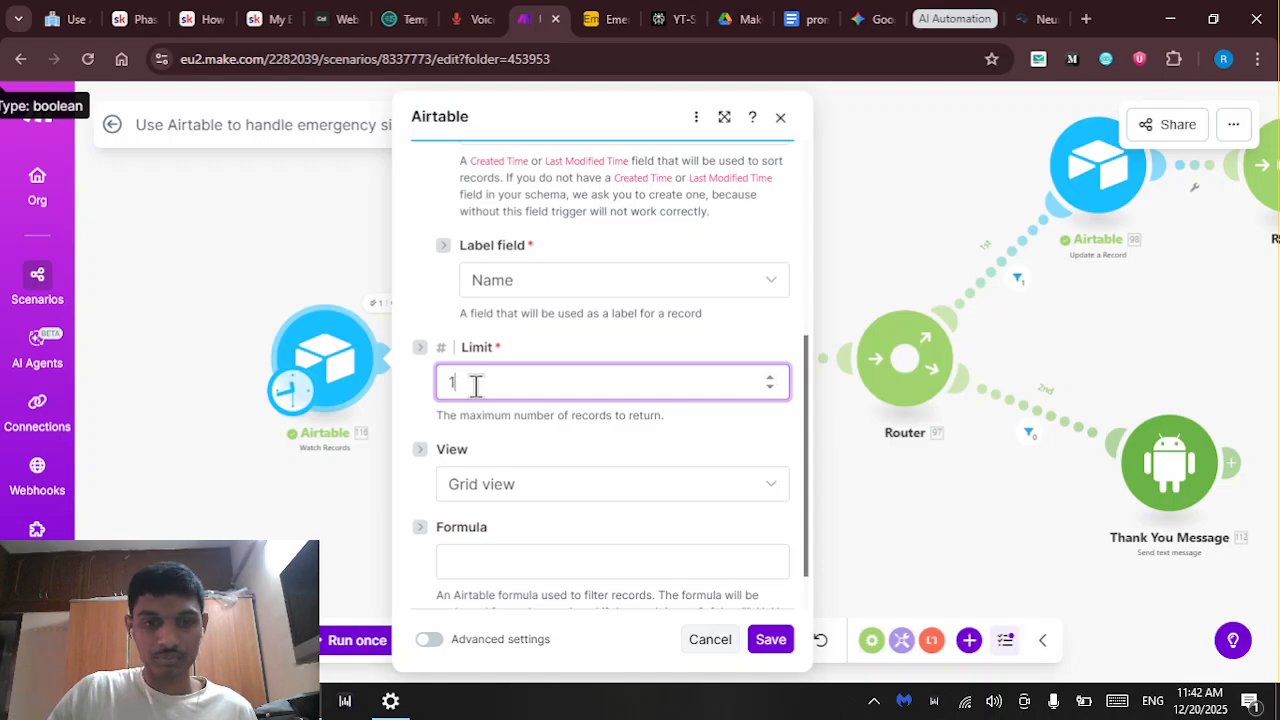
left_click(418, 423)
scroll(418, 424, "down", 1)
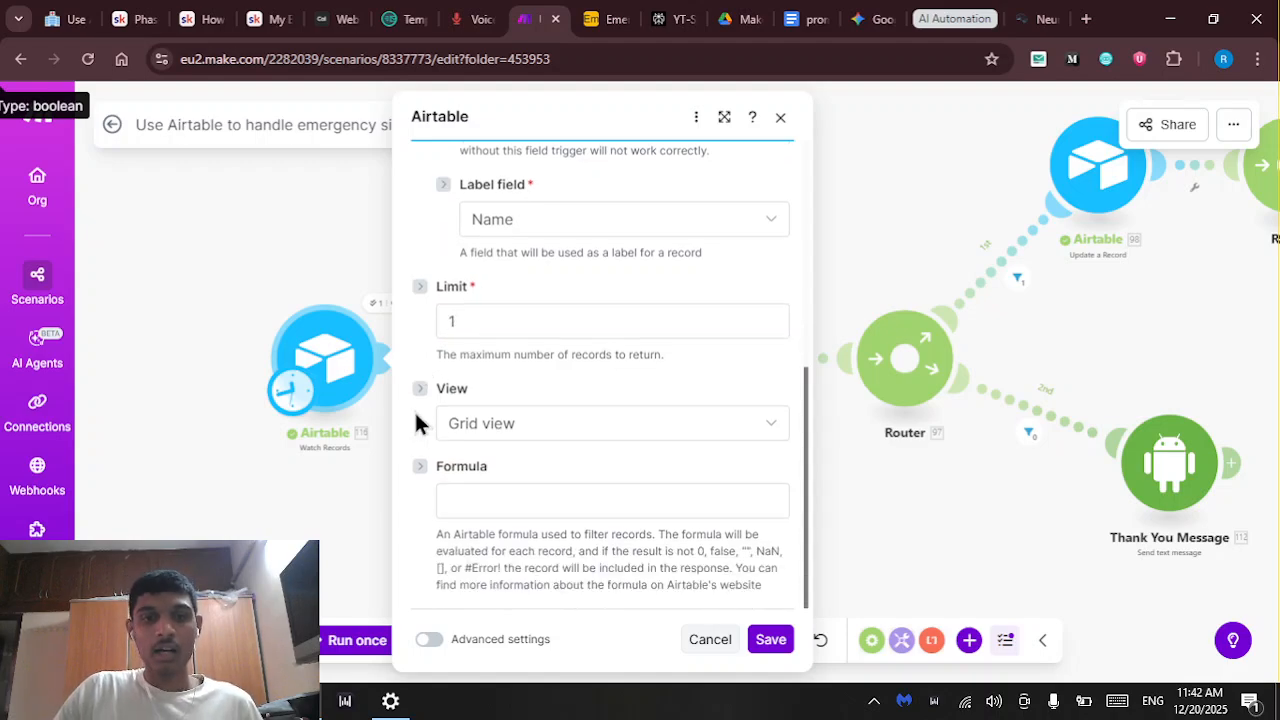
scroll(418, 421, "up", 5)
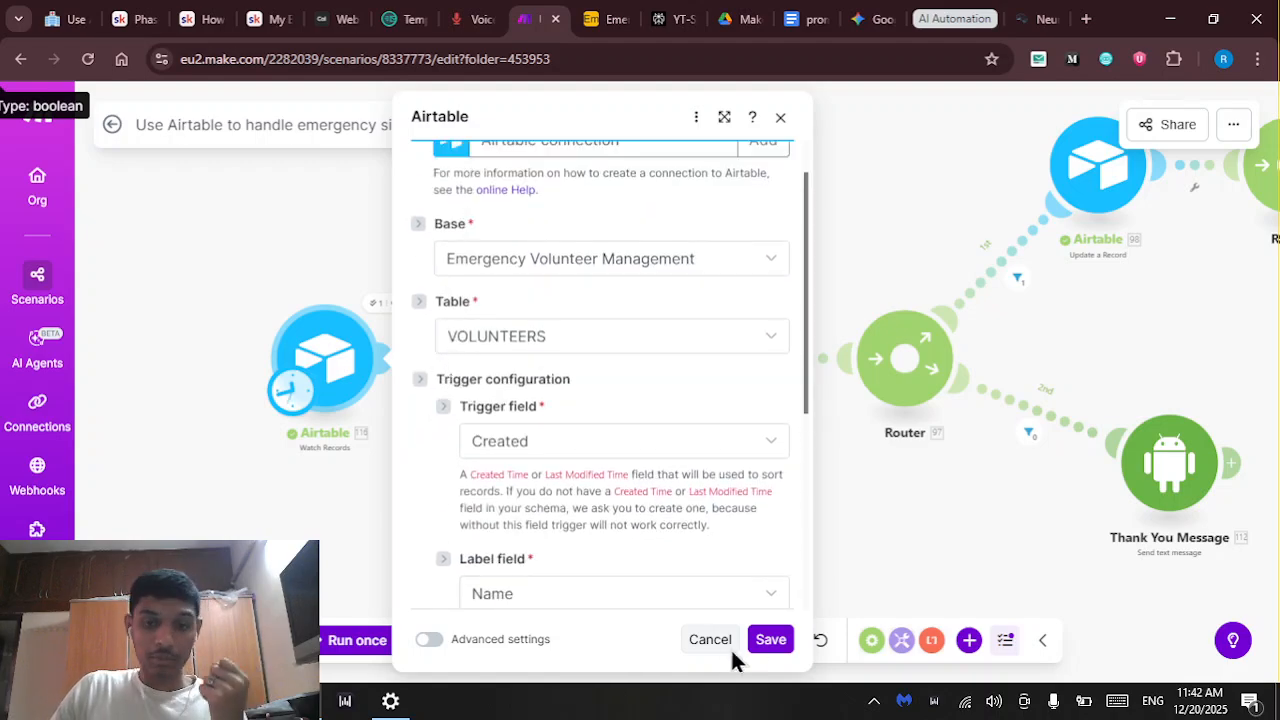
left_click(771, 639)
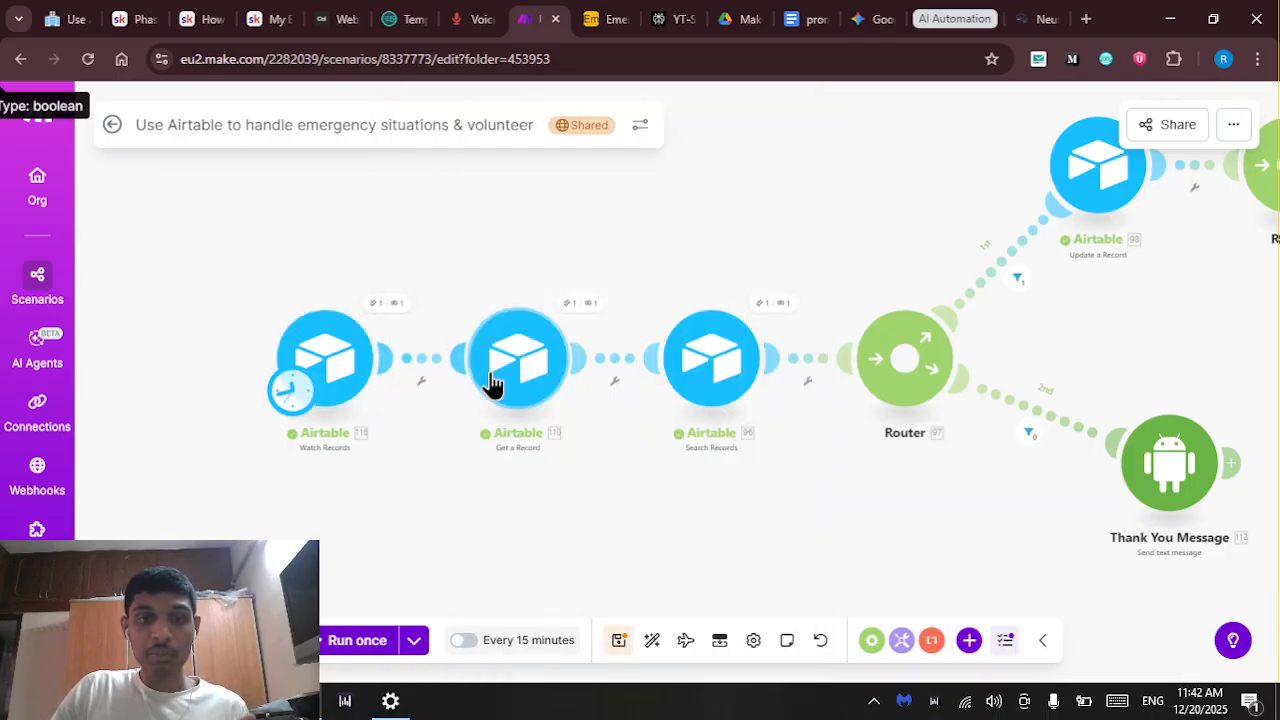
Review the Watch Records module's trigger field, label field, limit, view and formula settings, and save the module
left_click(366, 354)
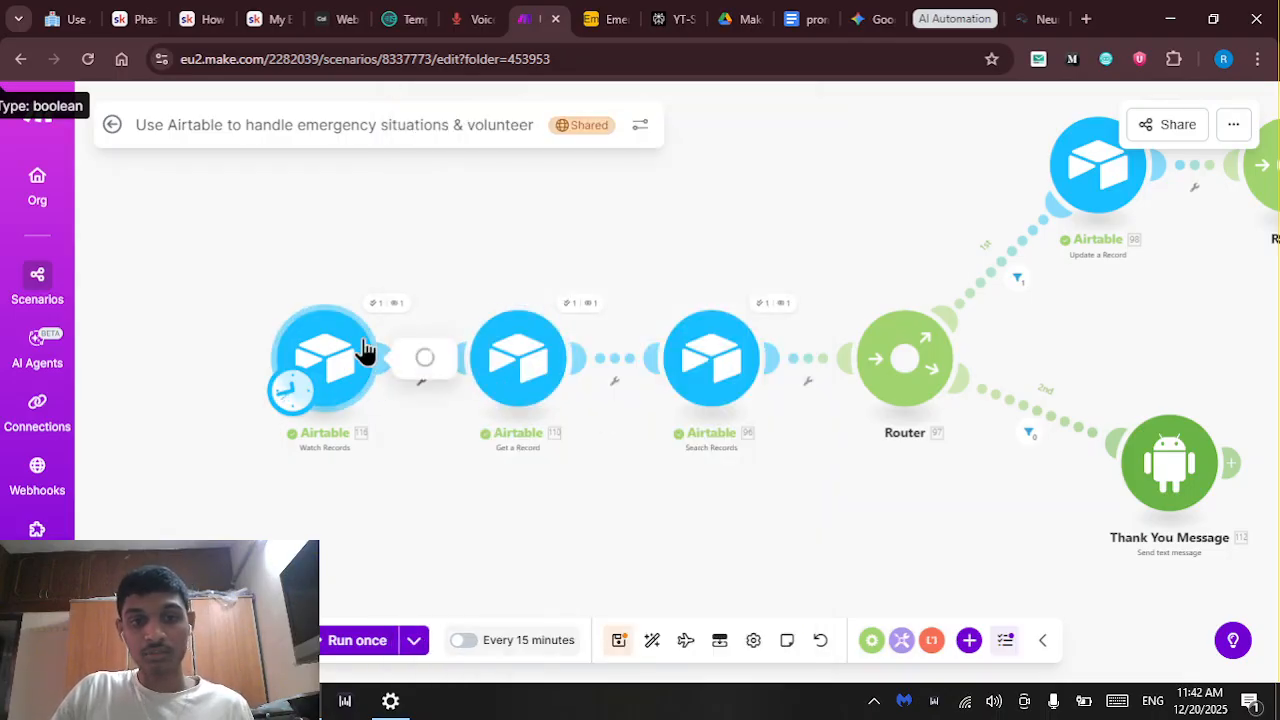
scroll(539, 427, "down", 3)
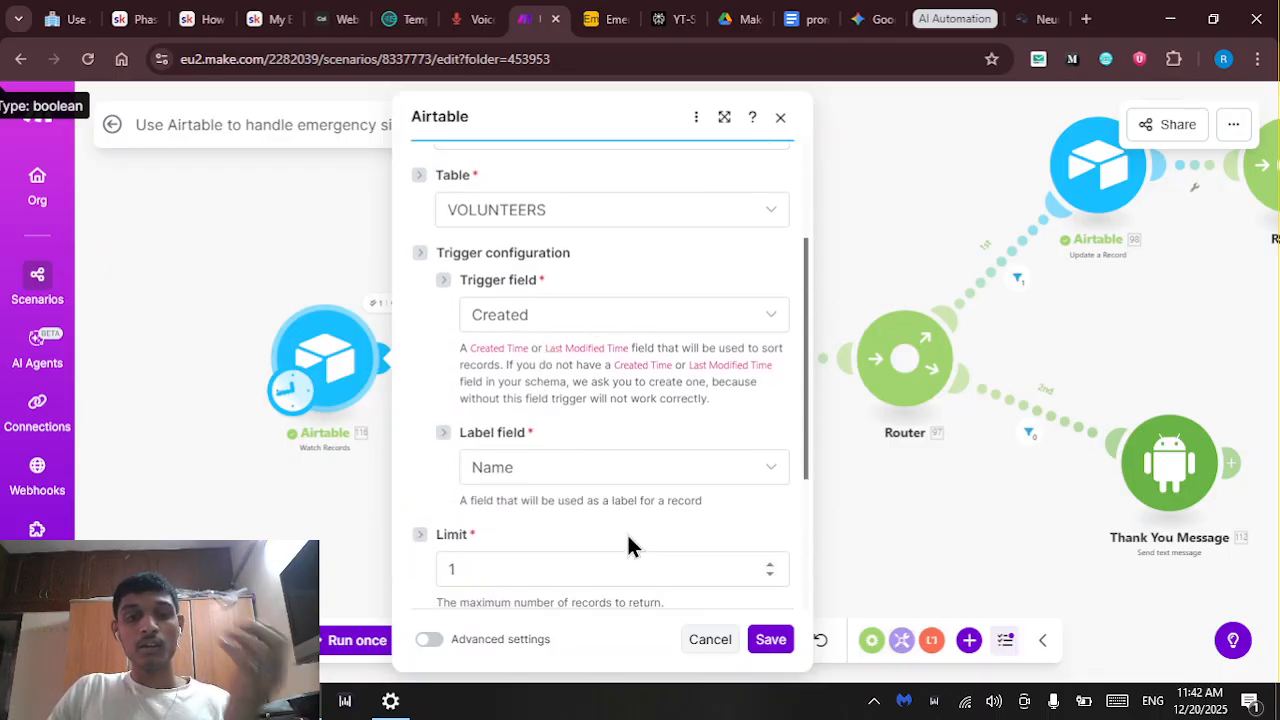
scroll(629, 526, "down", 1)
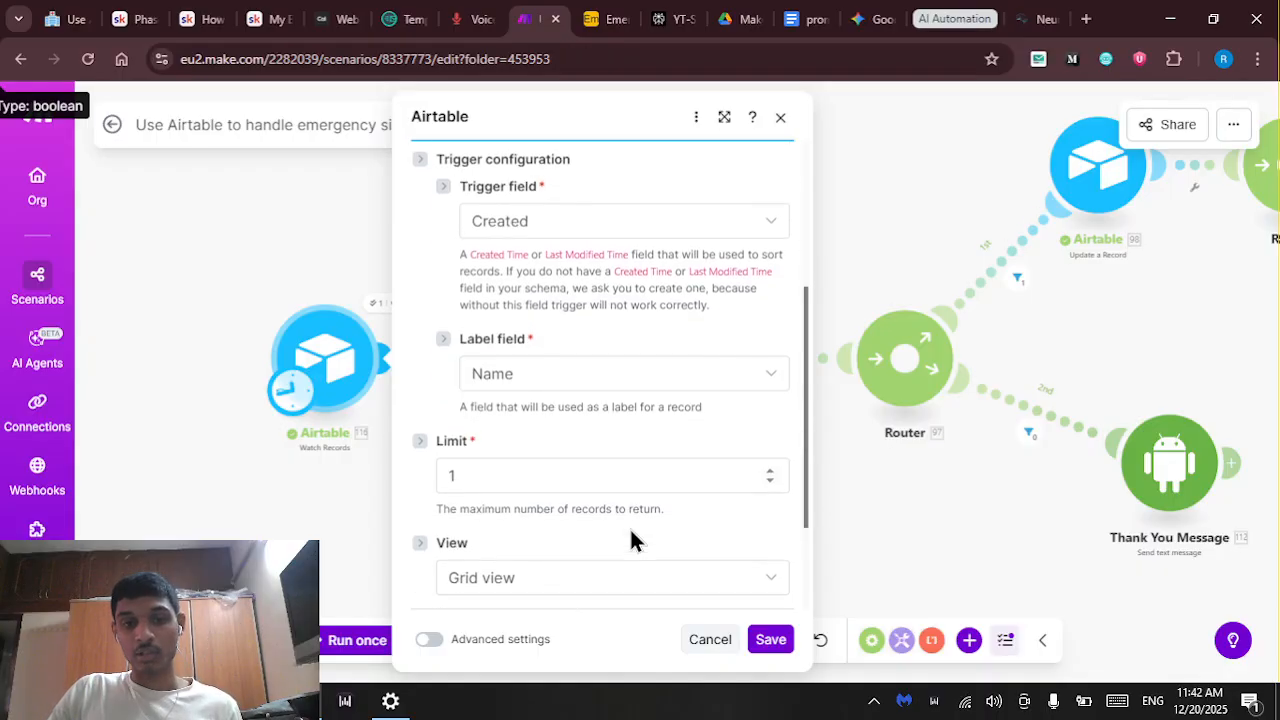
scroll(613, 440, "down", 2)
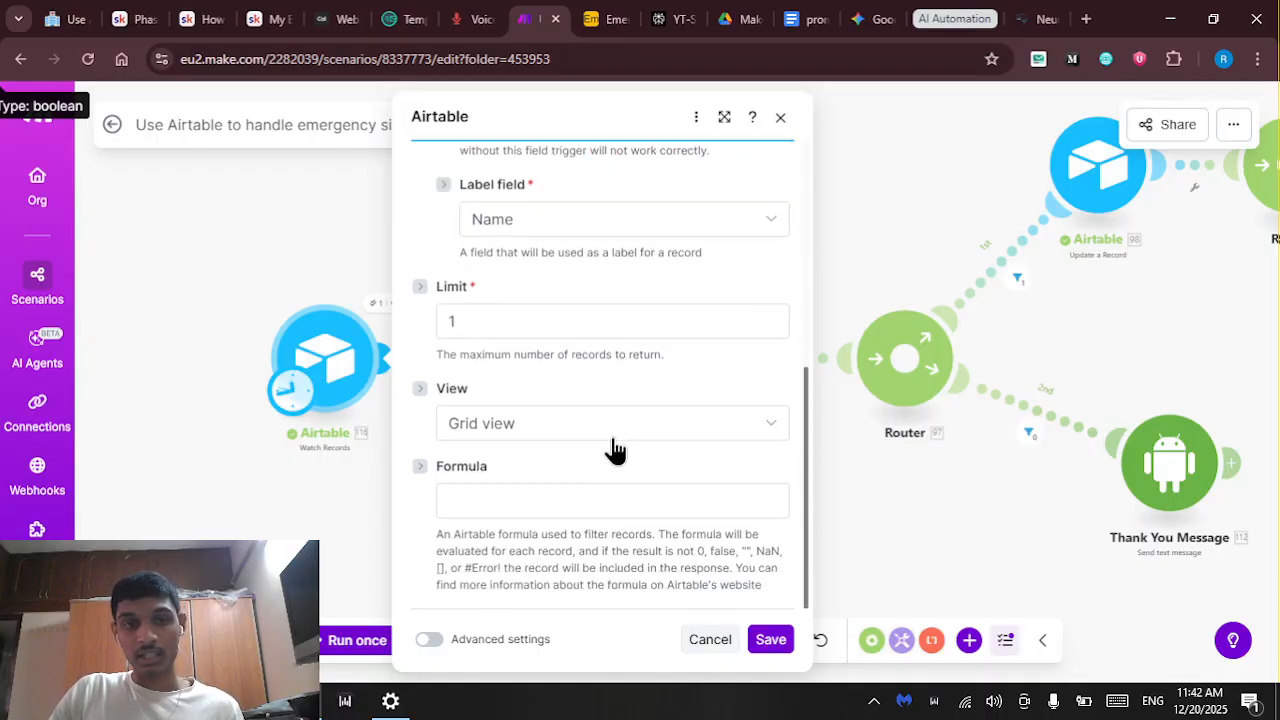
scroll(615, 450, "up", 3)
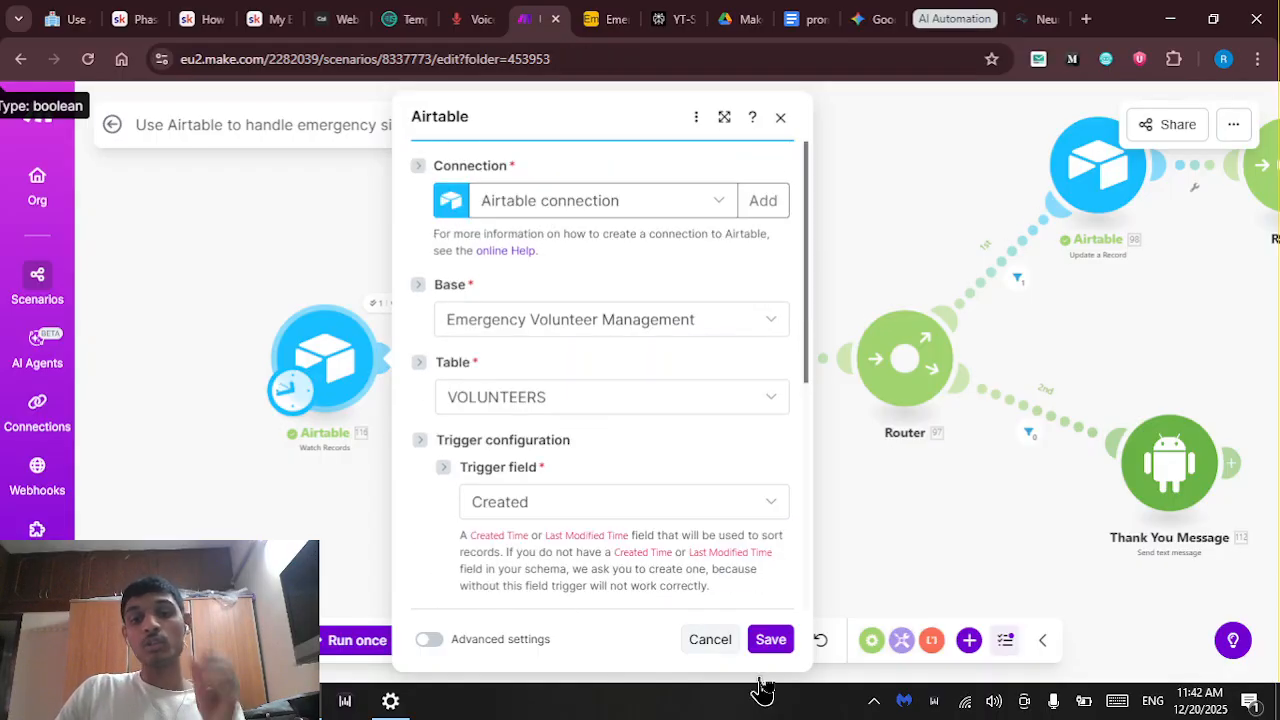
left_click(770, 640)
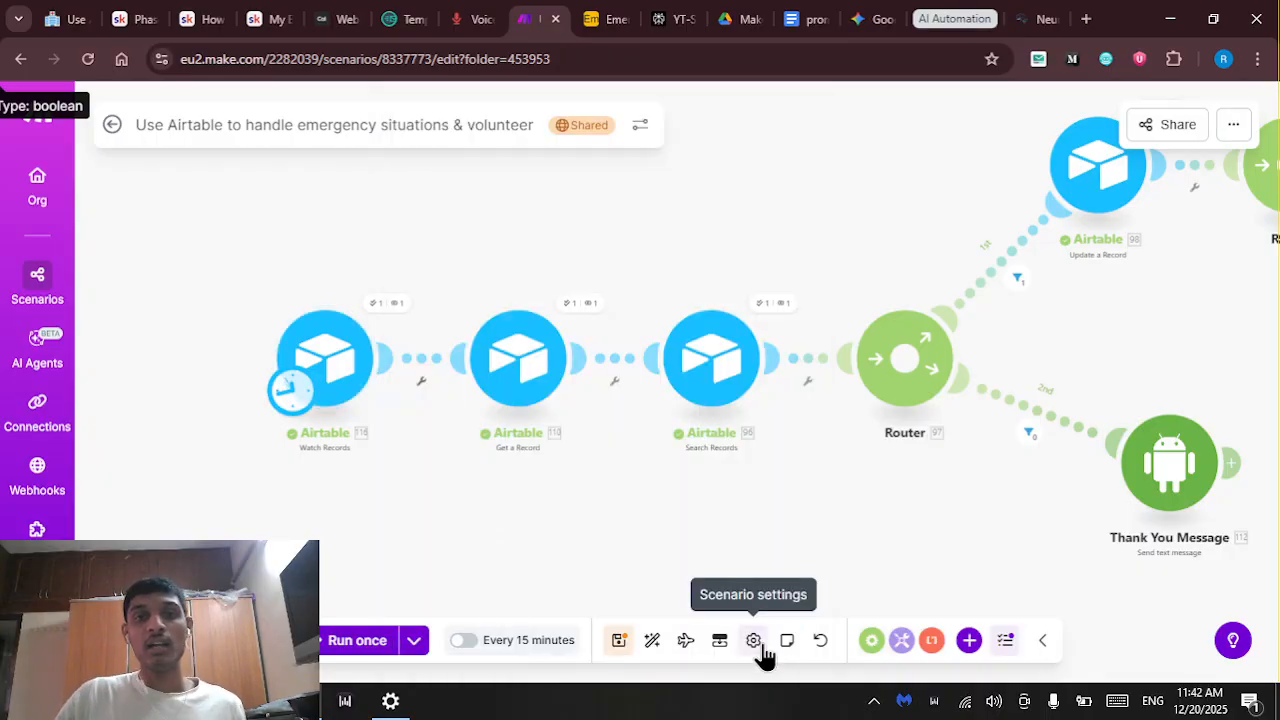
Switch to Airtable, view the patient and VOLUNTEERS tables, and return to the Make scenario
left_click(606, 22)
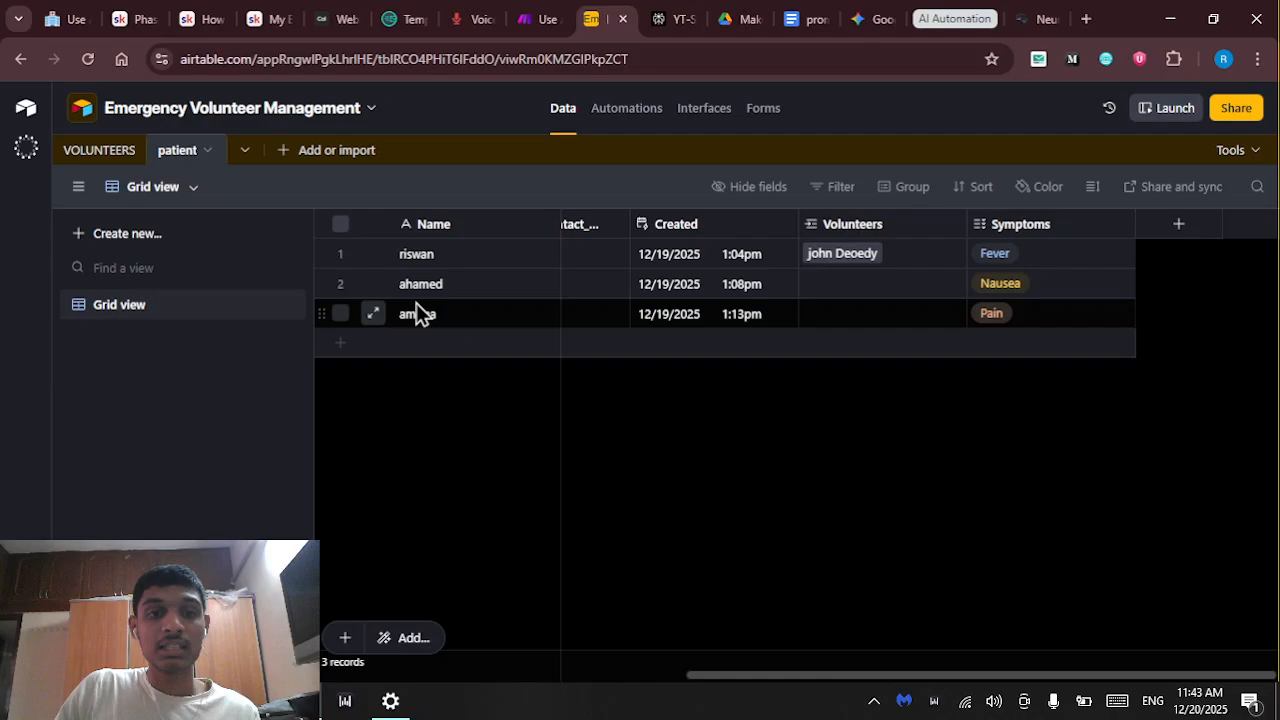
left_click(72, 158)
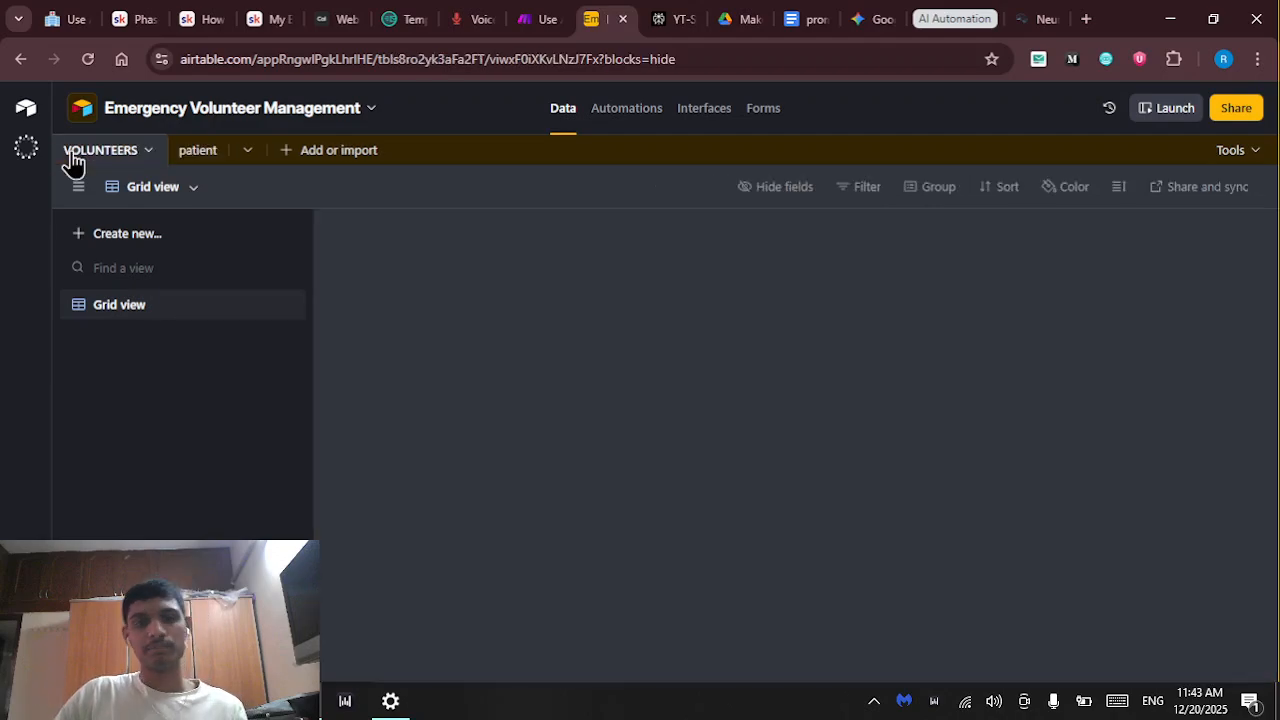
left_click(538, 21)
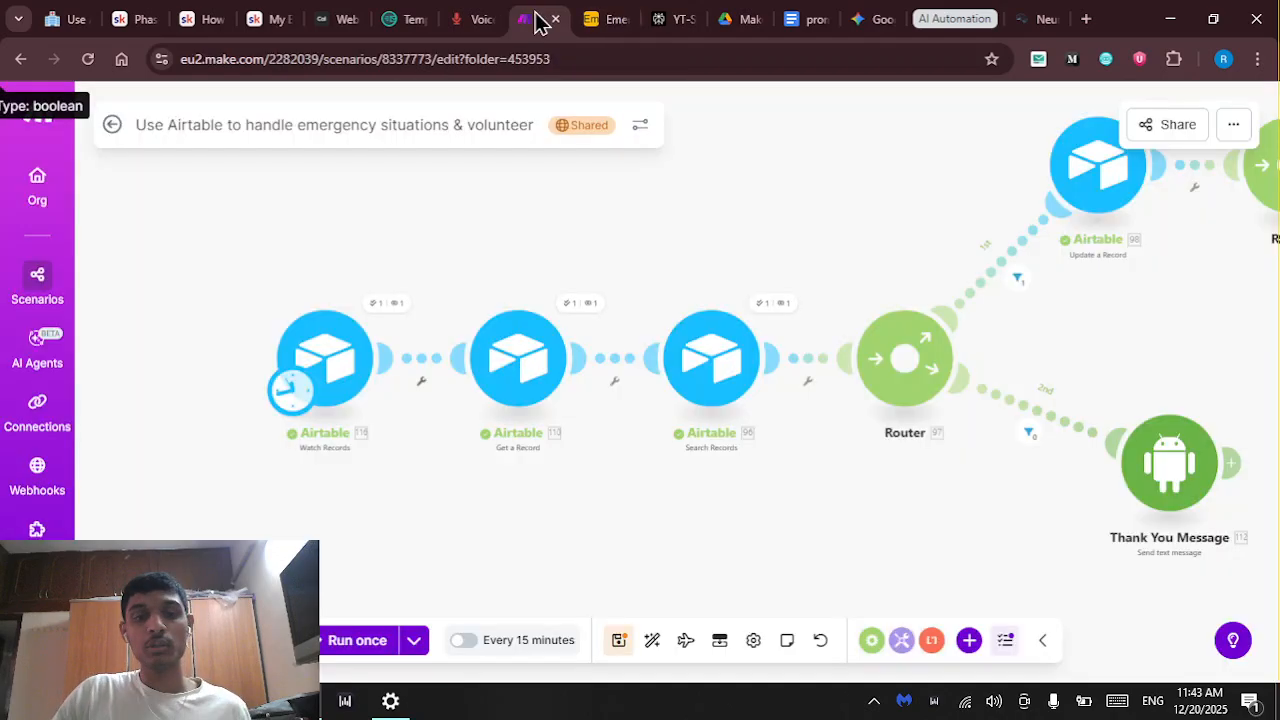
Review the Get a Record module's base, VOLUNTEERS table and mapped record ID, and save the module
left_click(490, 388)
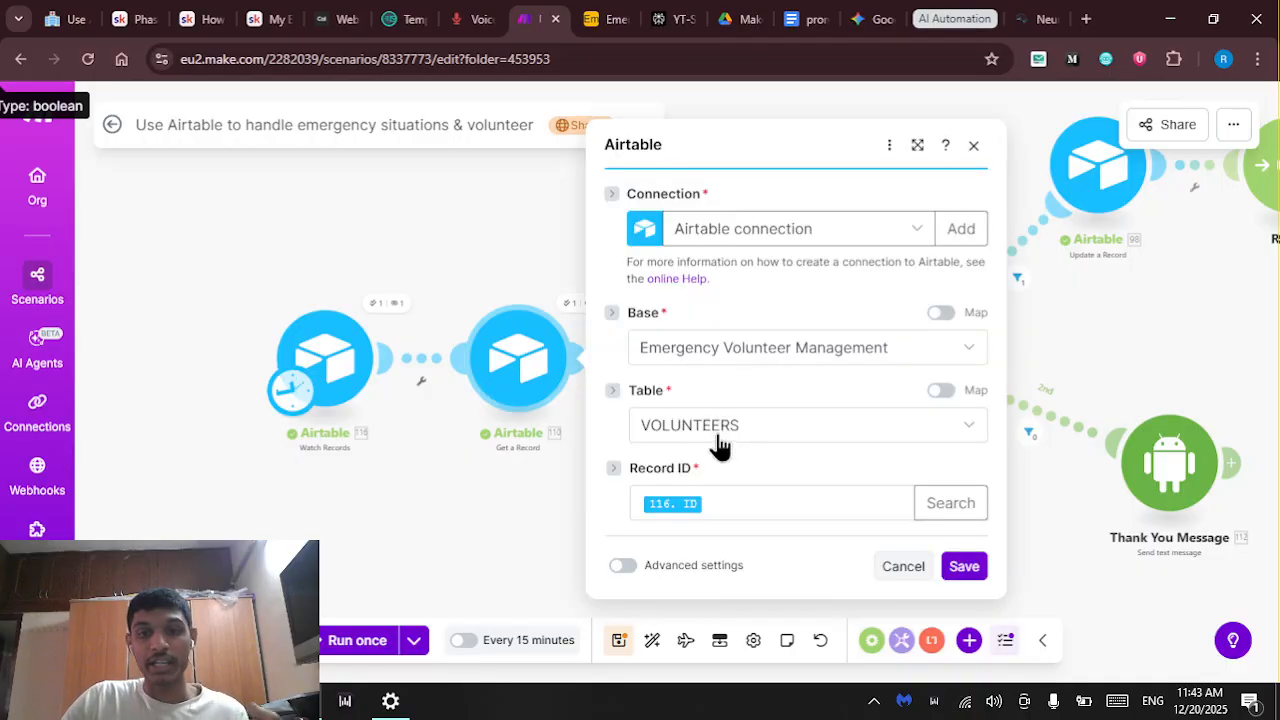
left_click(752, 506)
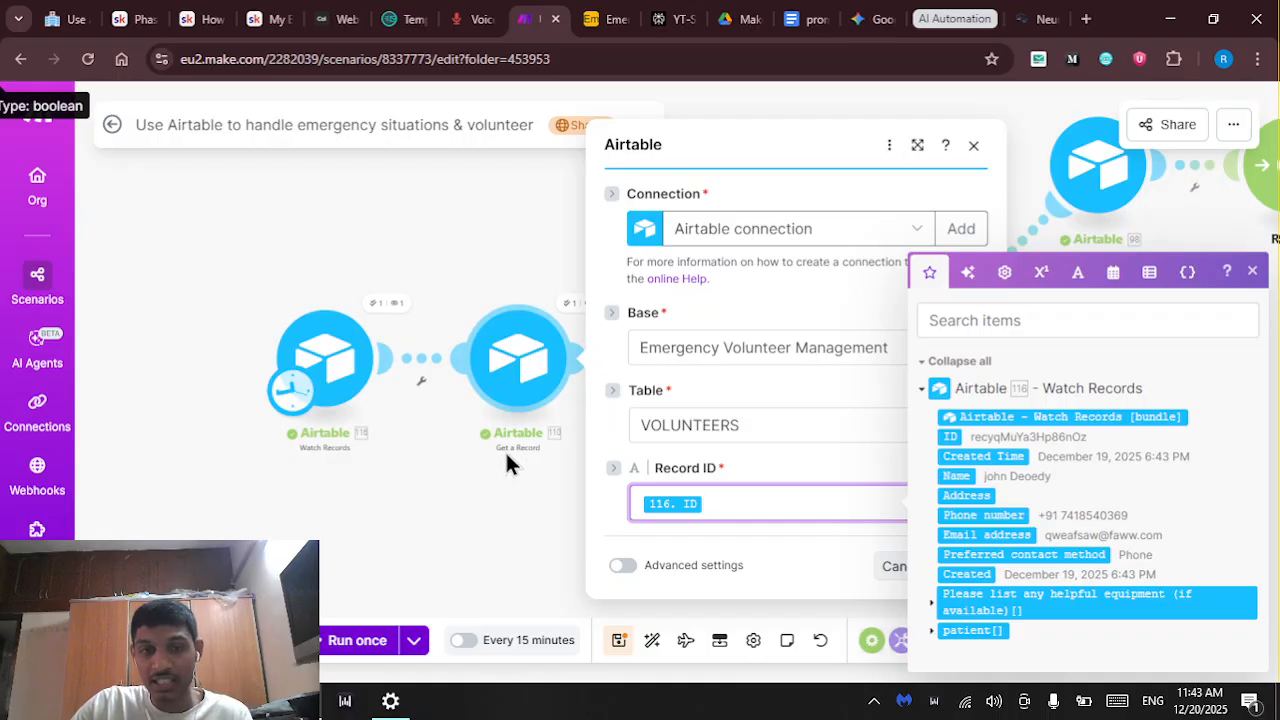
scroll(505, 450, "up", 1)
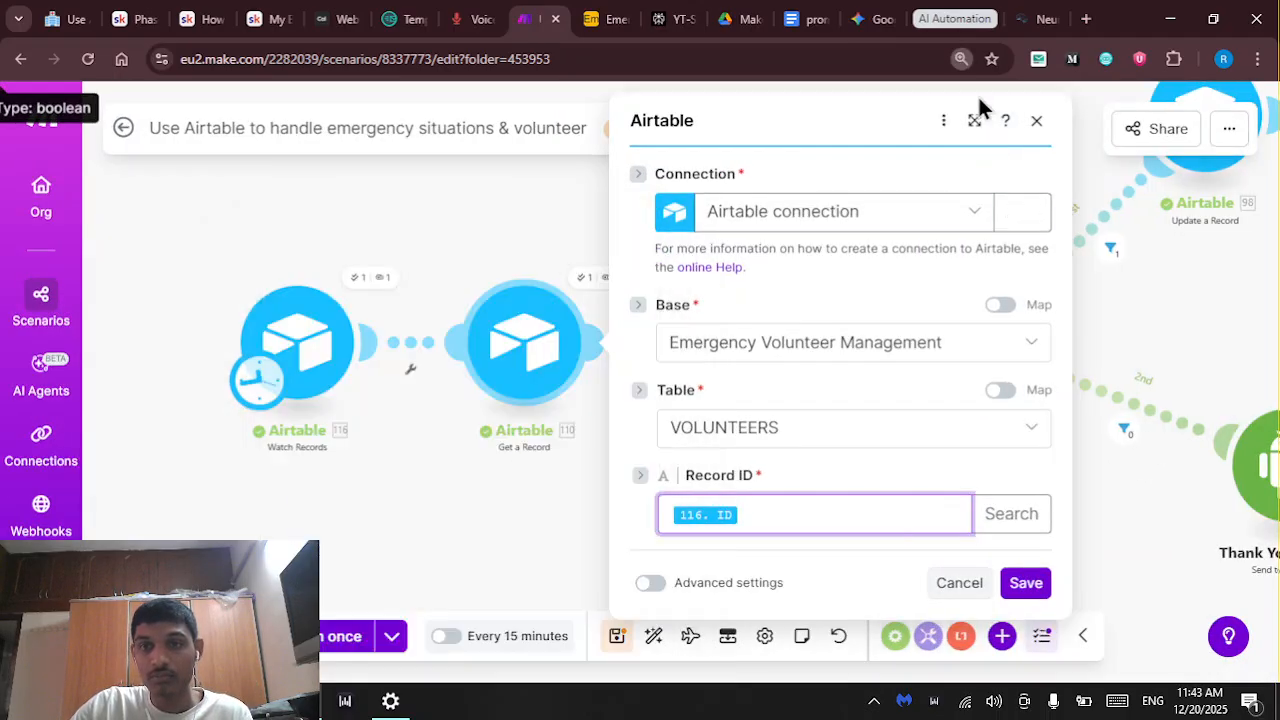
key("ctrl+minus")
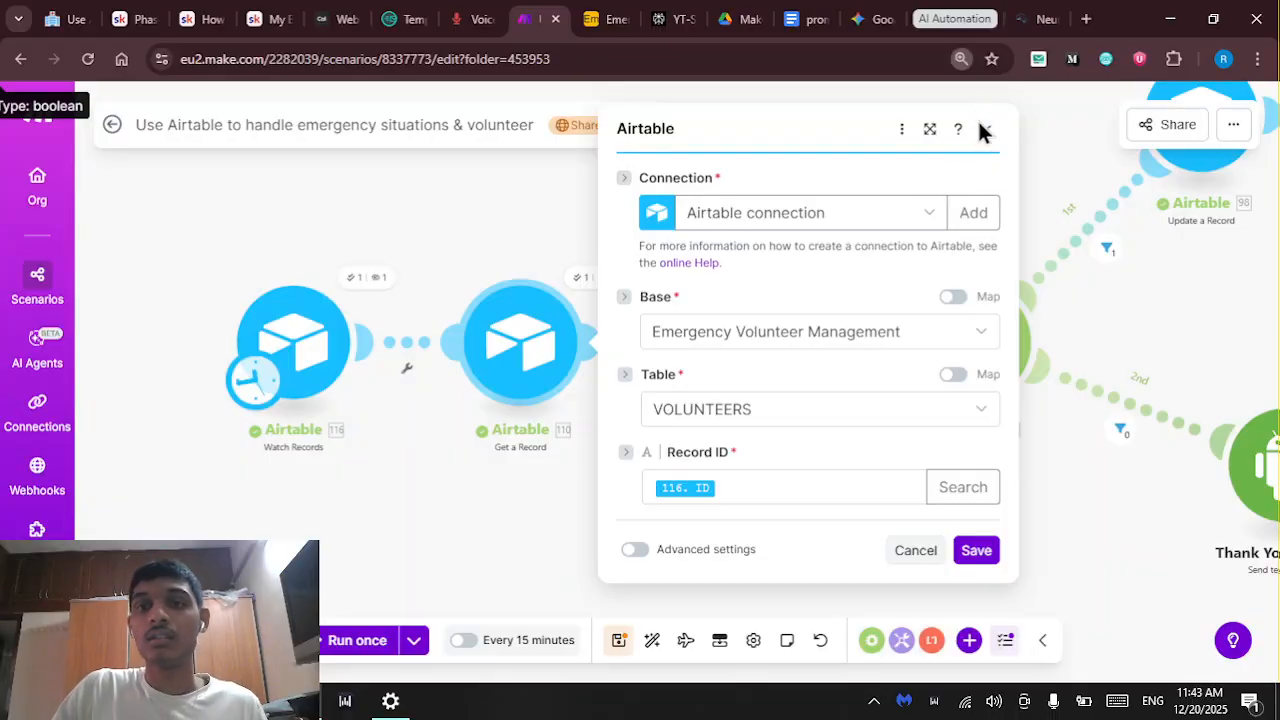
left_click(458, 276)
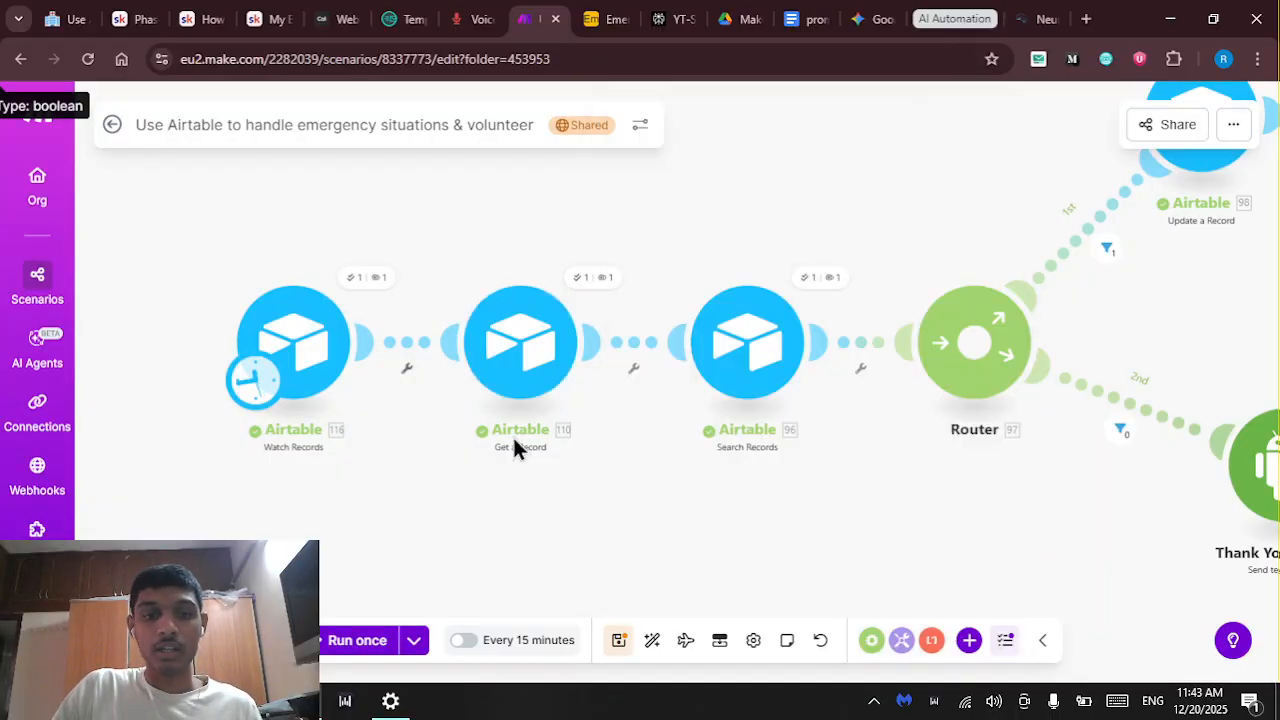
left_click(522, 325)
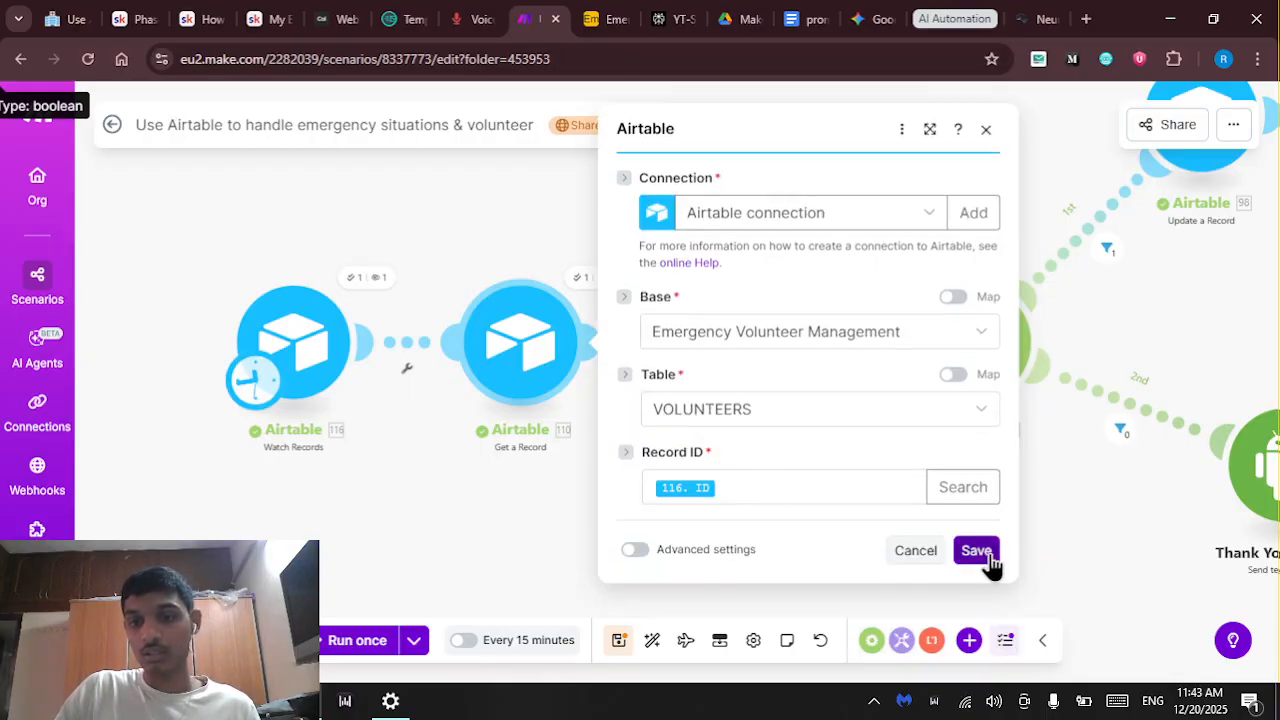
left_click(976, 551)
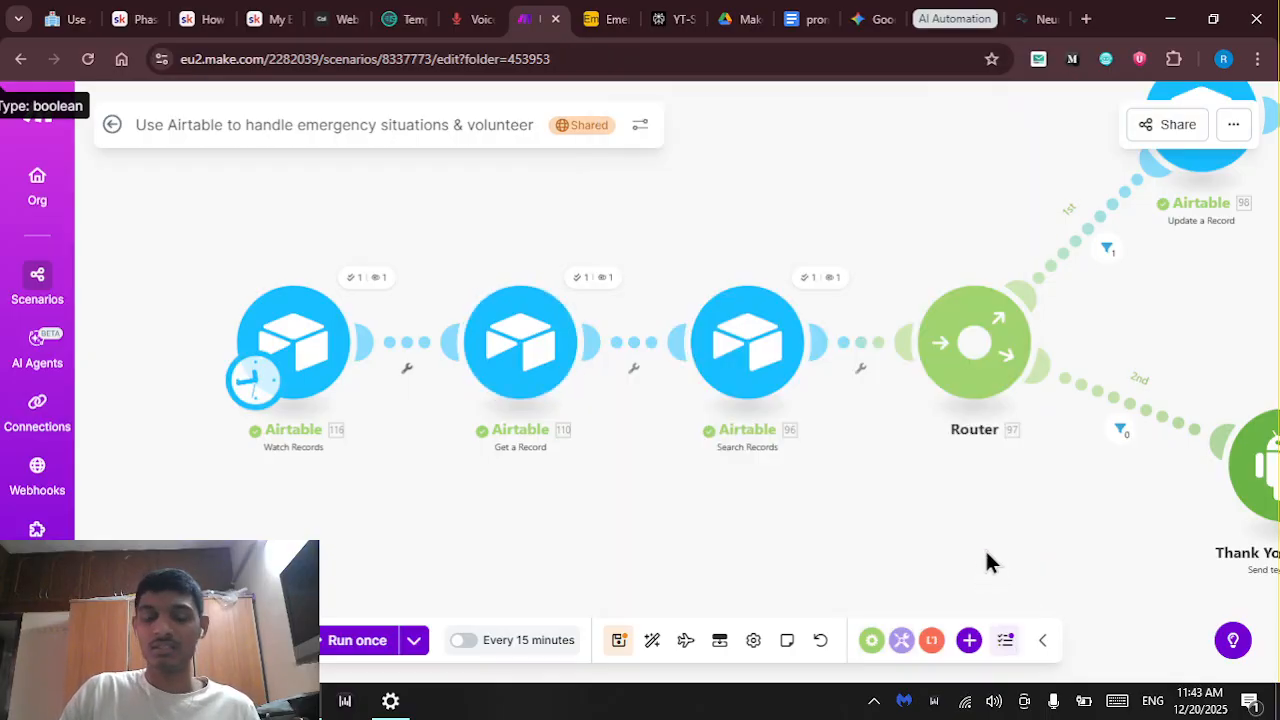
Open the Search Records module, inspect the Volunteers column of Airtable's patient table, and return to the Make scenario
left_click(757, 351)
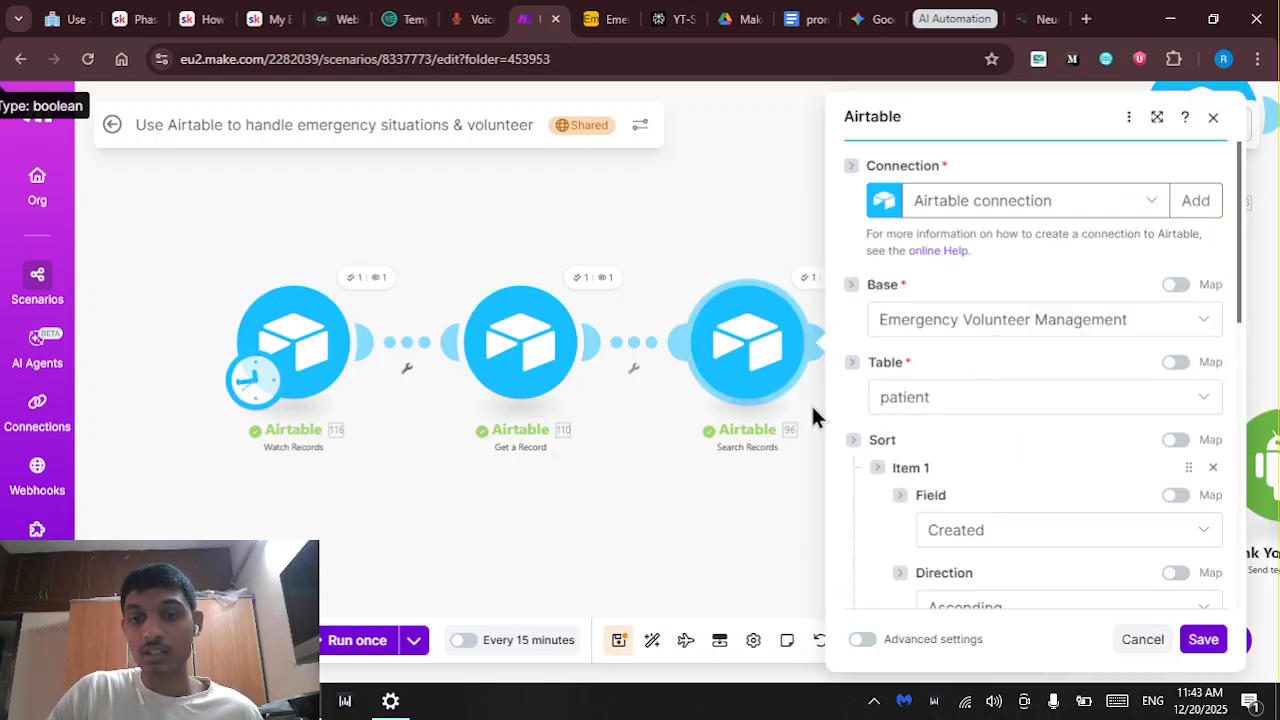
left_click(978, 408)
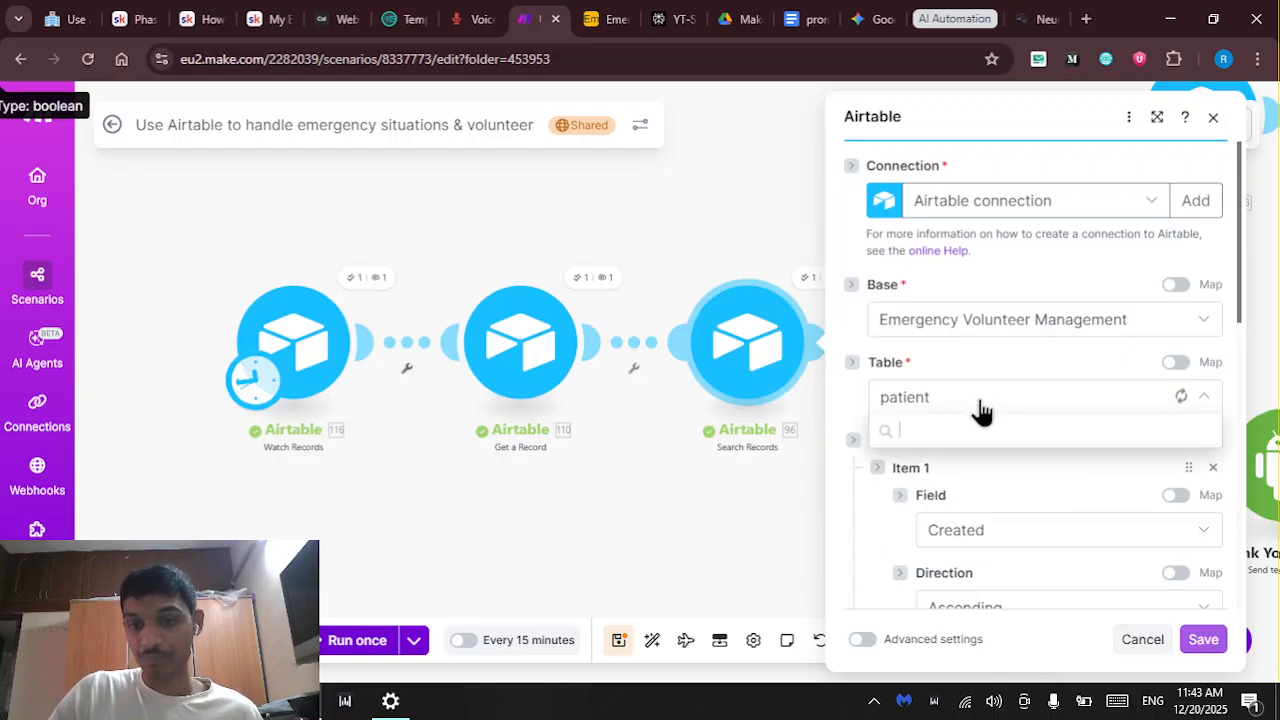
left_click(600, 18)
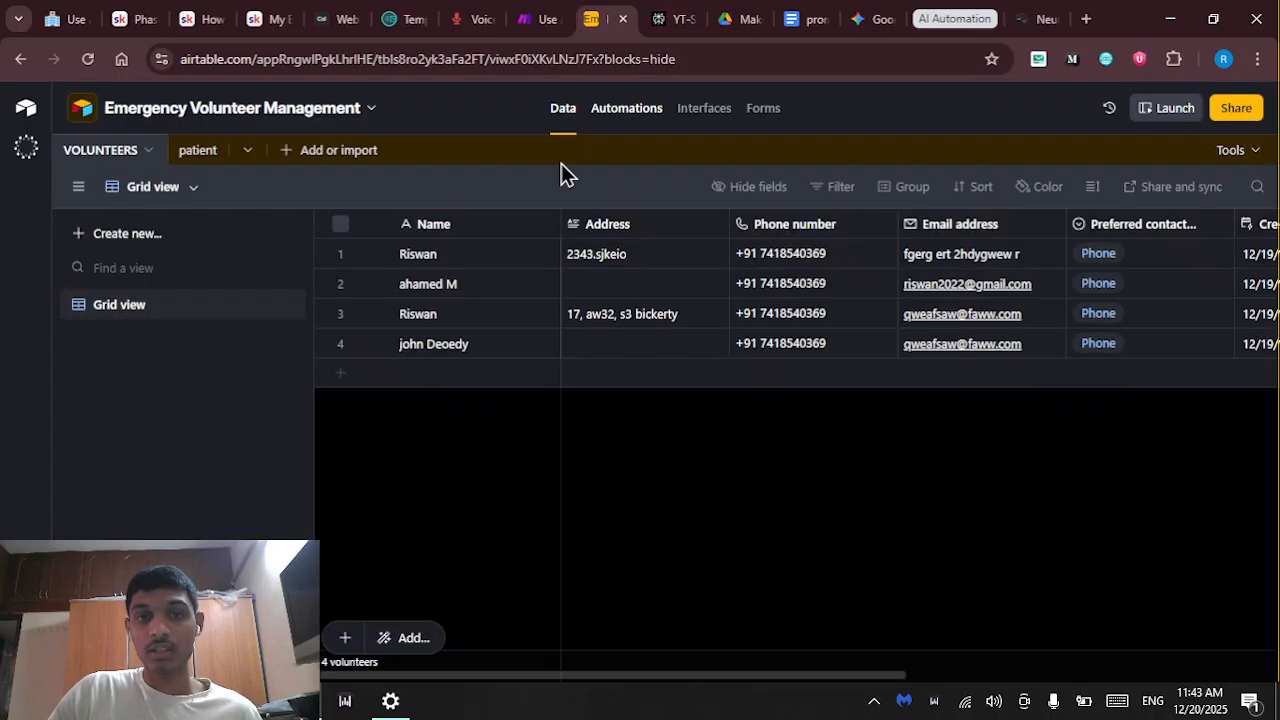
left_click(199, 154)
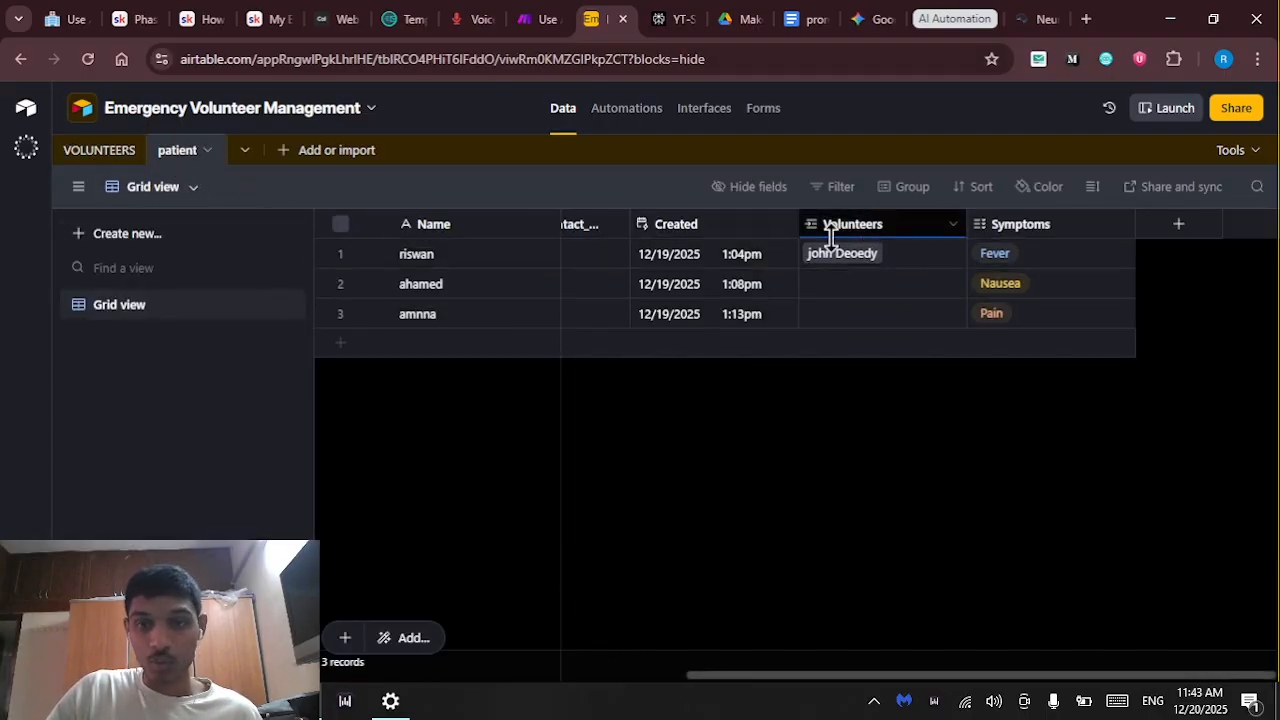
left_click(837, 289)
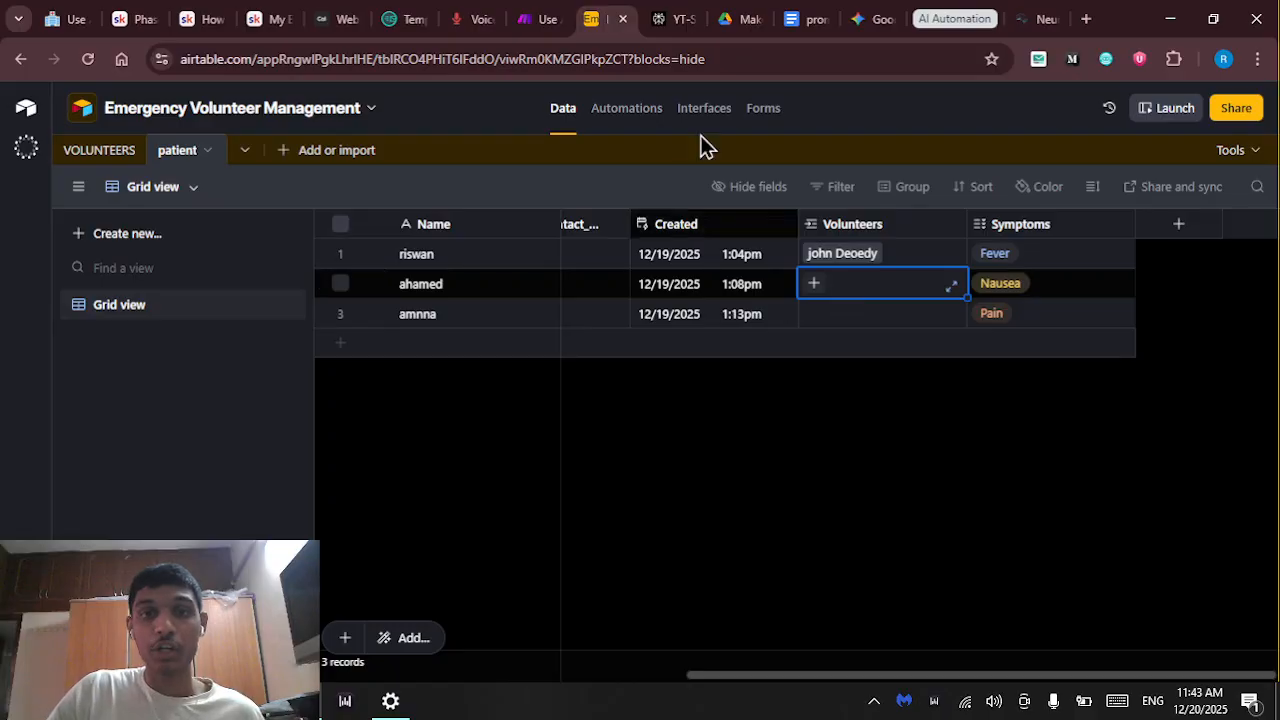
left_click(555, 35)
Review the Search Records module's sort, view, output fields and Volunteers formula, and save the module
scroll(1028, 428, "down", 2)
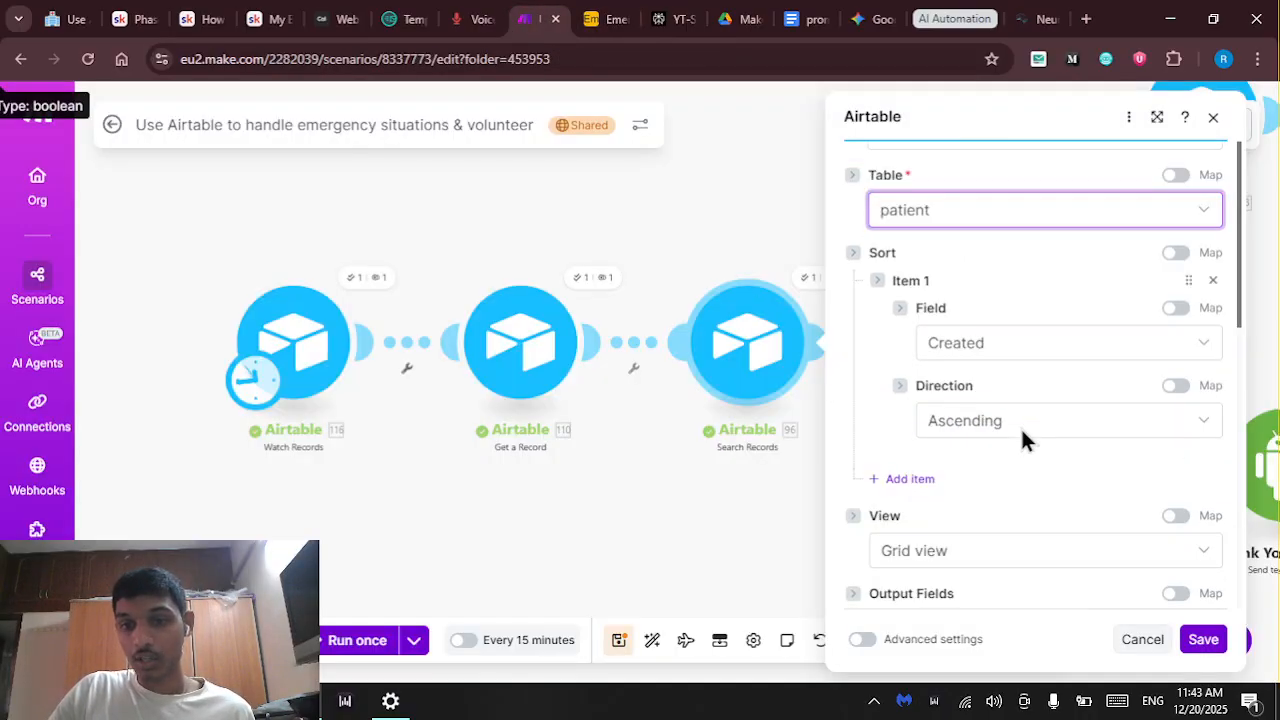
scroll(980, 400, "down", 2)
scroll(950, 428, "down", 3)
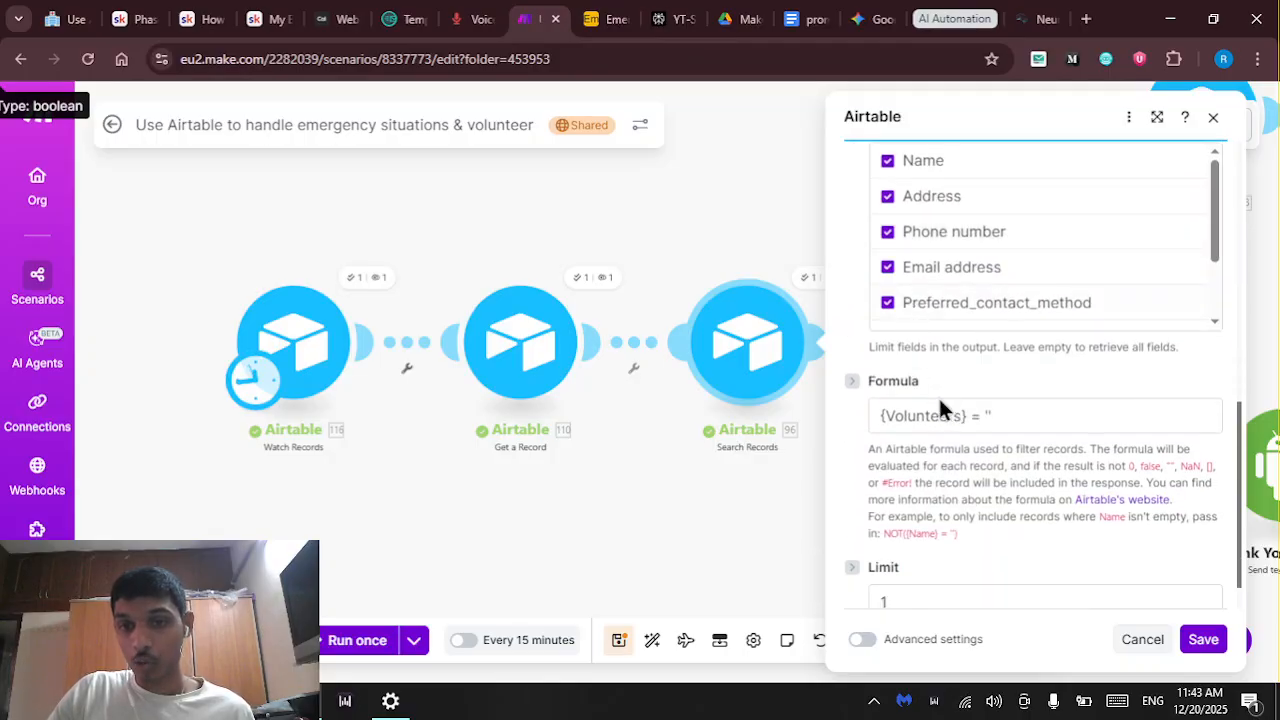
left_click(1048, 416)
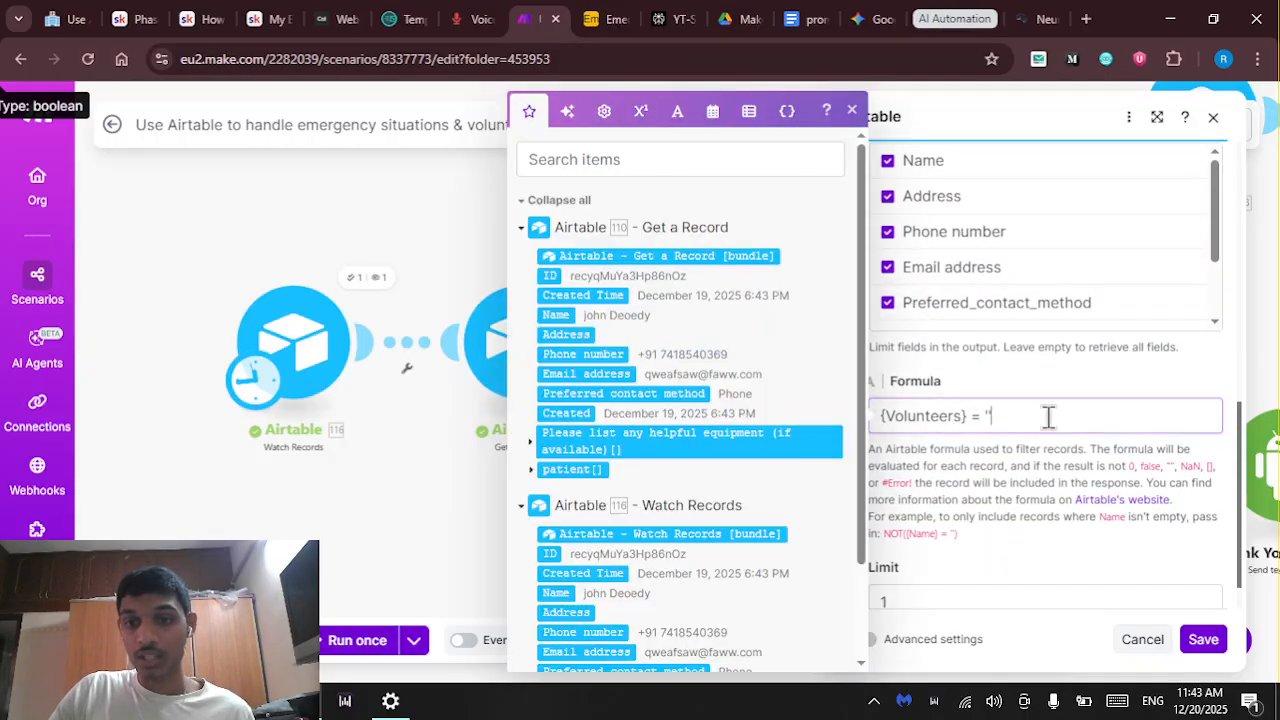
left_click(1048, 482)
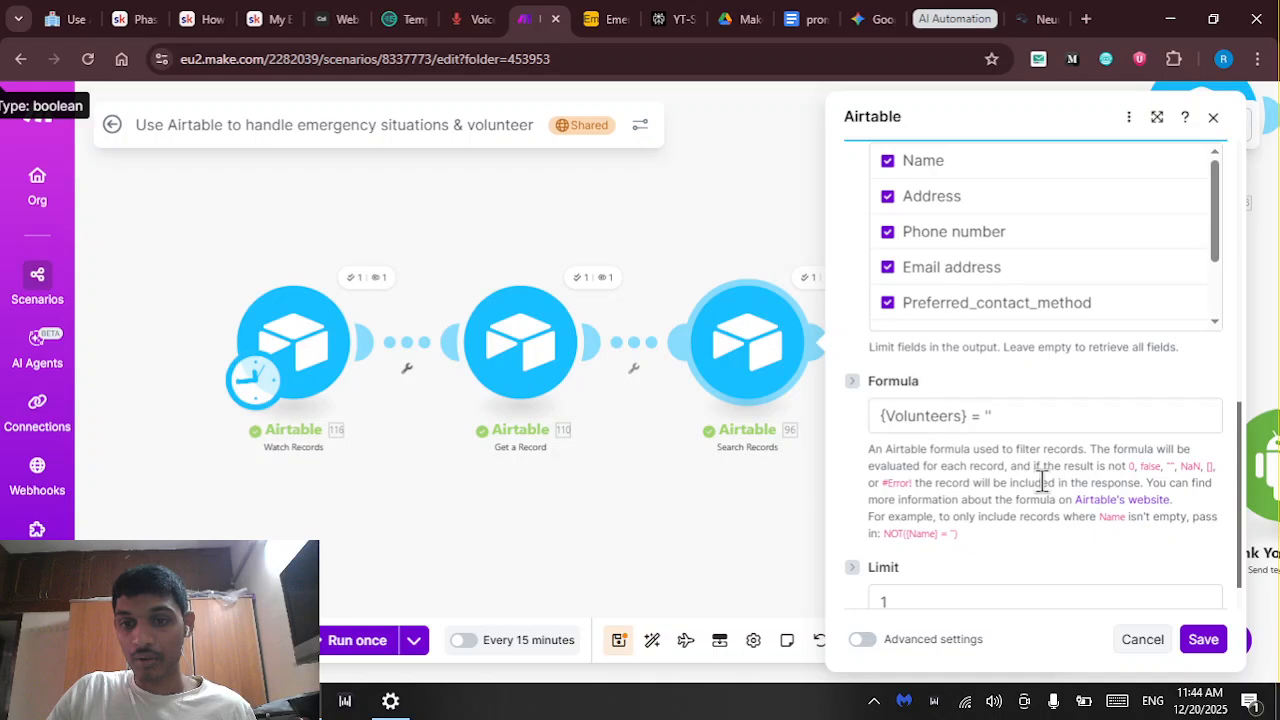
scroll(1030, 483, "up", 2)
scroll(1011, 473, "up", 5)
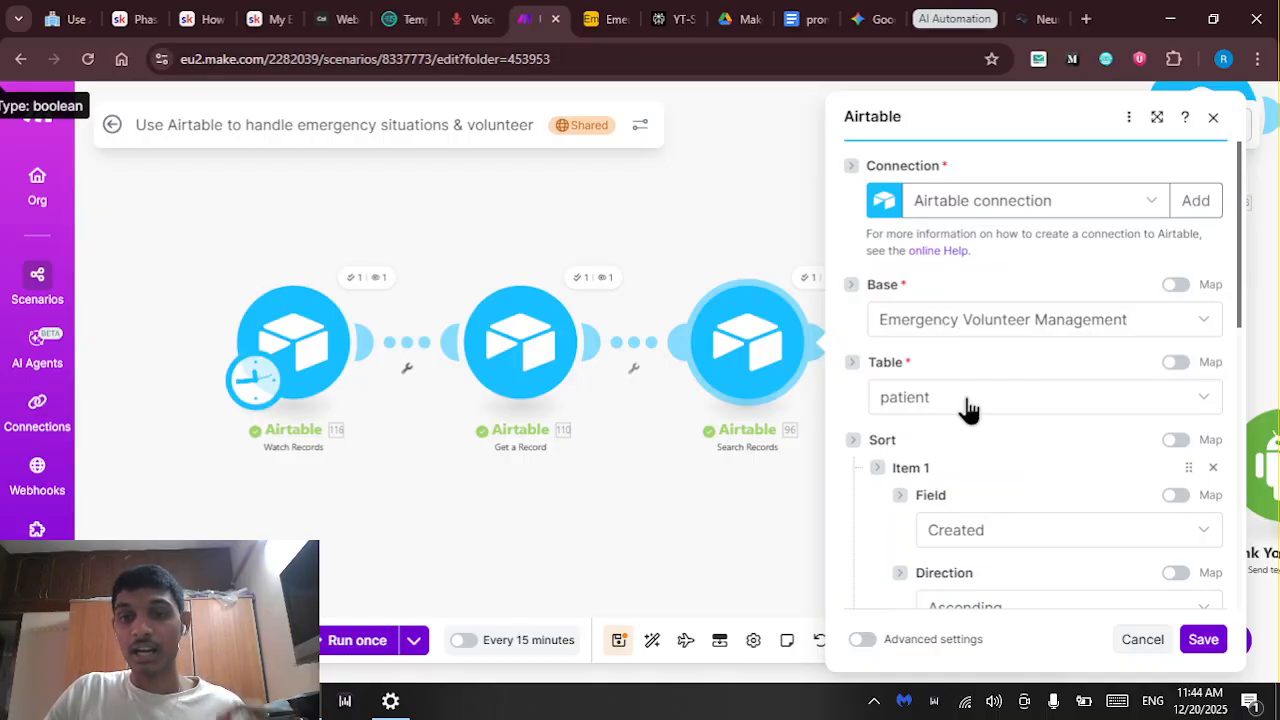
left_click(1217, 645)
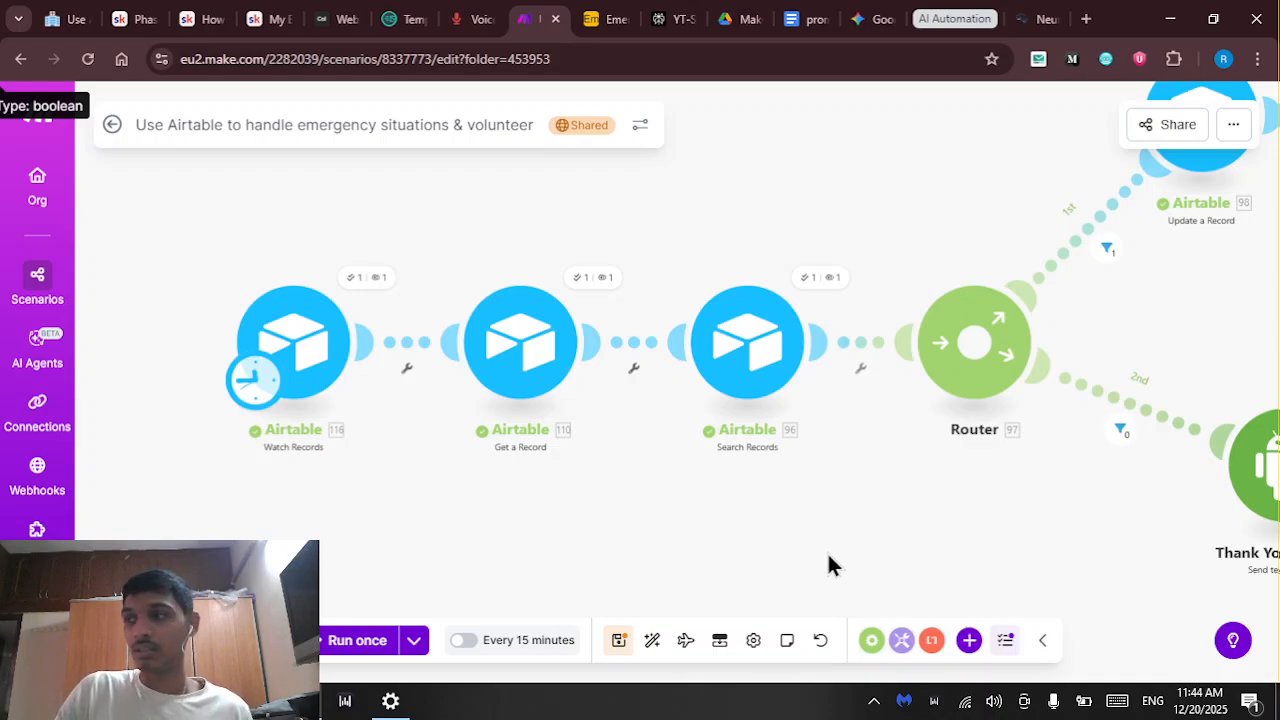
Open the Update a Record module on the first router's 1st route, check its base, table and record ID, and close it
scroll(683, 540, "right", 3)
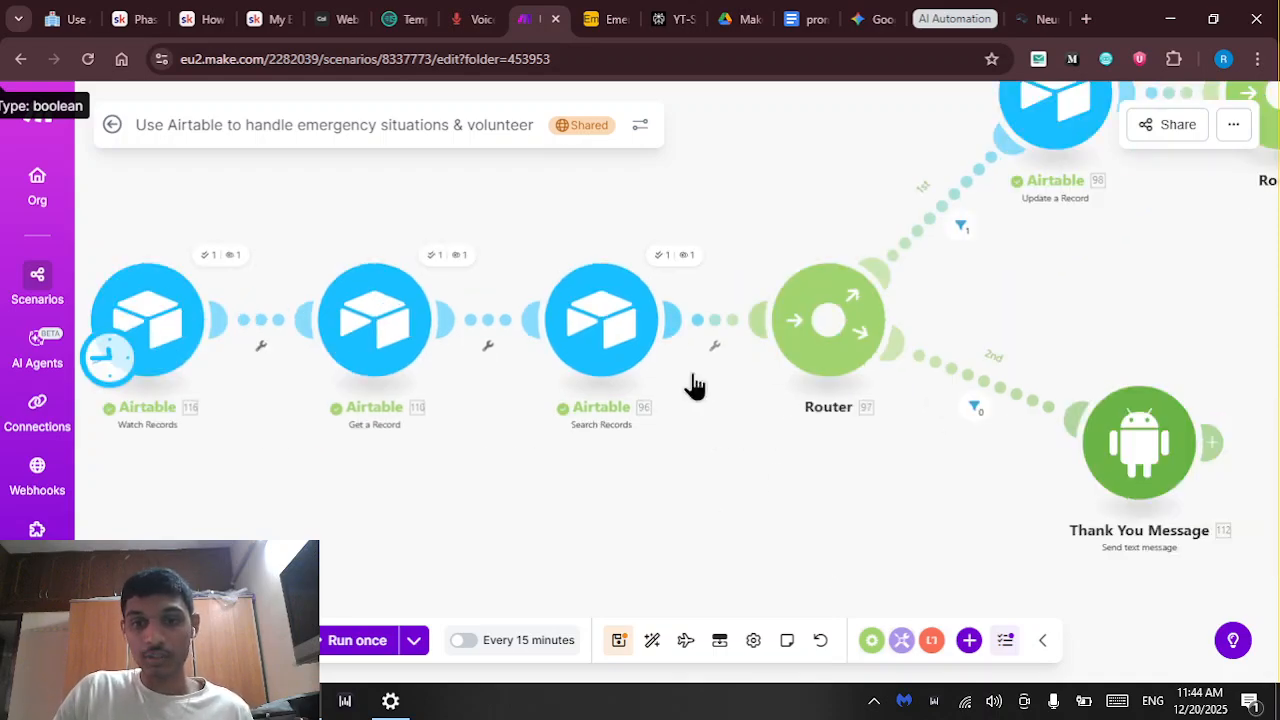
scroll(771, 522, "right", 4)
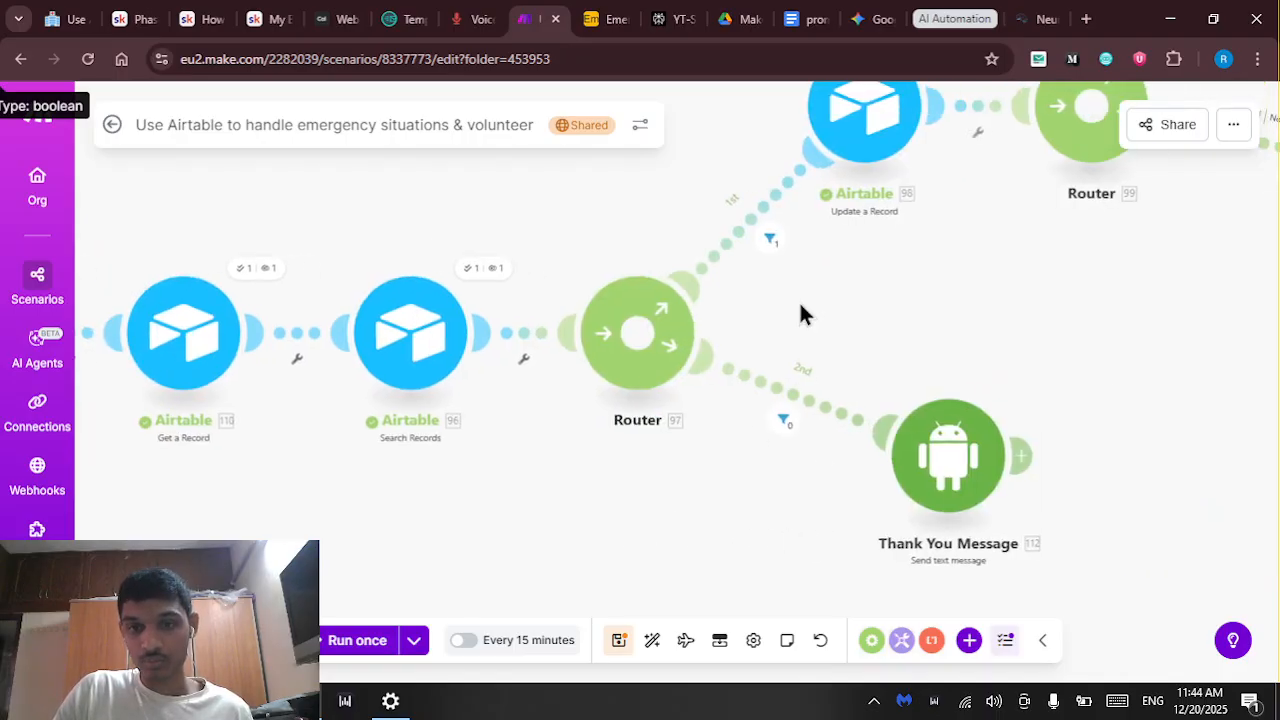
scroll(803, 340, "up", 2)
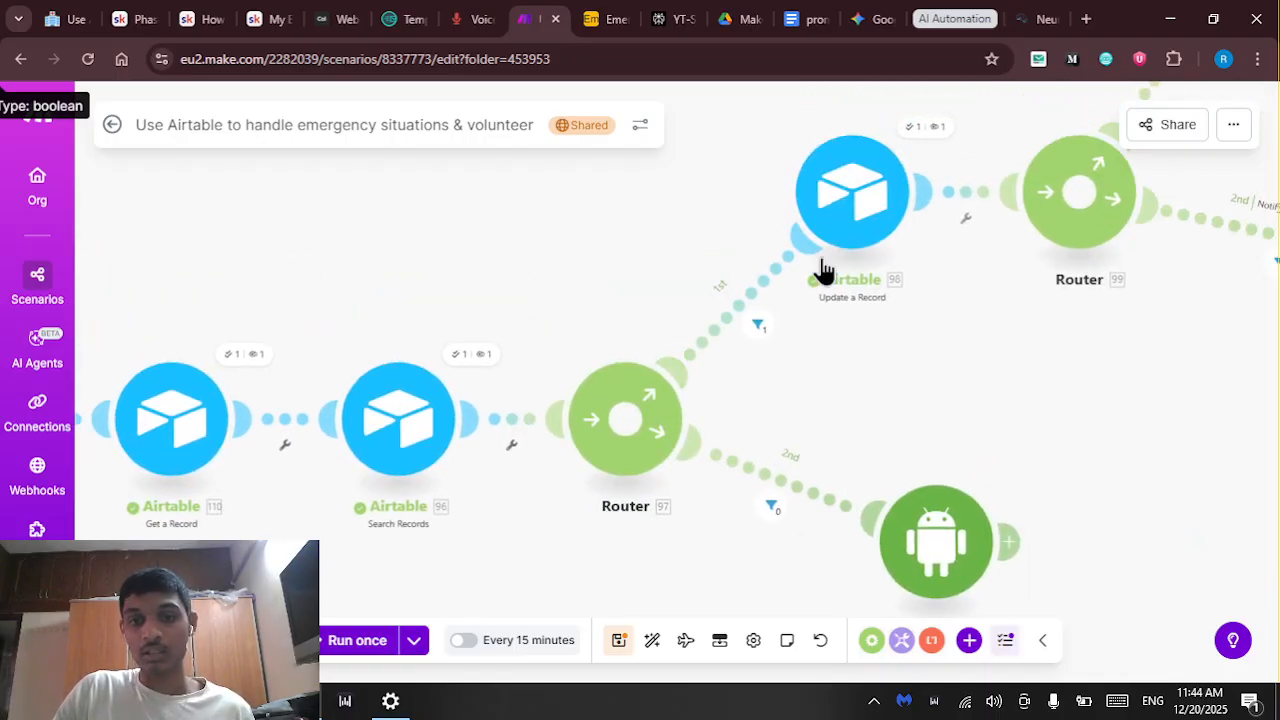
left_click(829, 229)
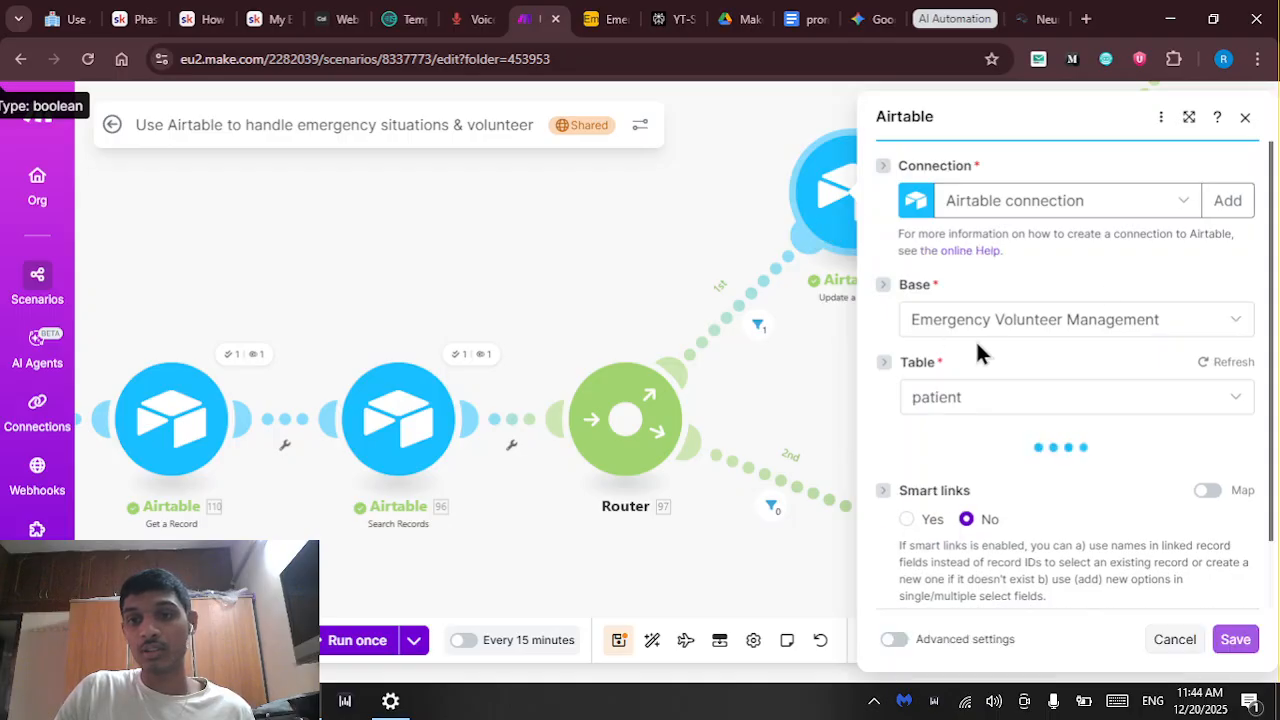
scroll(975, 340, "down", 1)
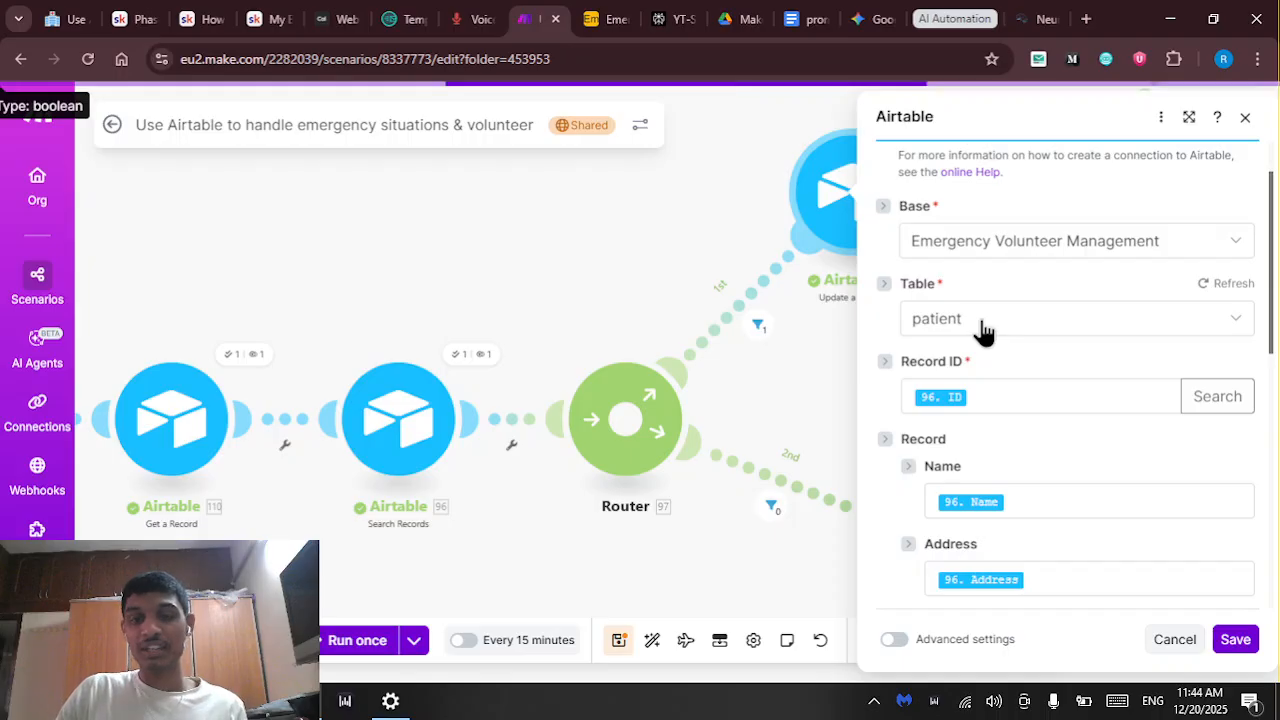
left_click(832, 341)
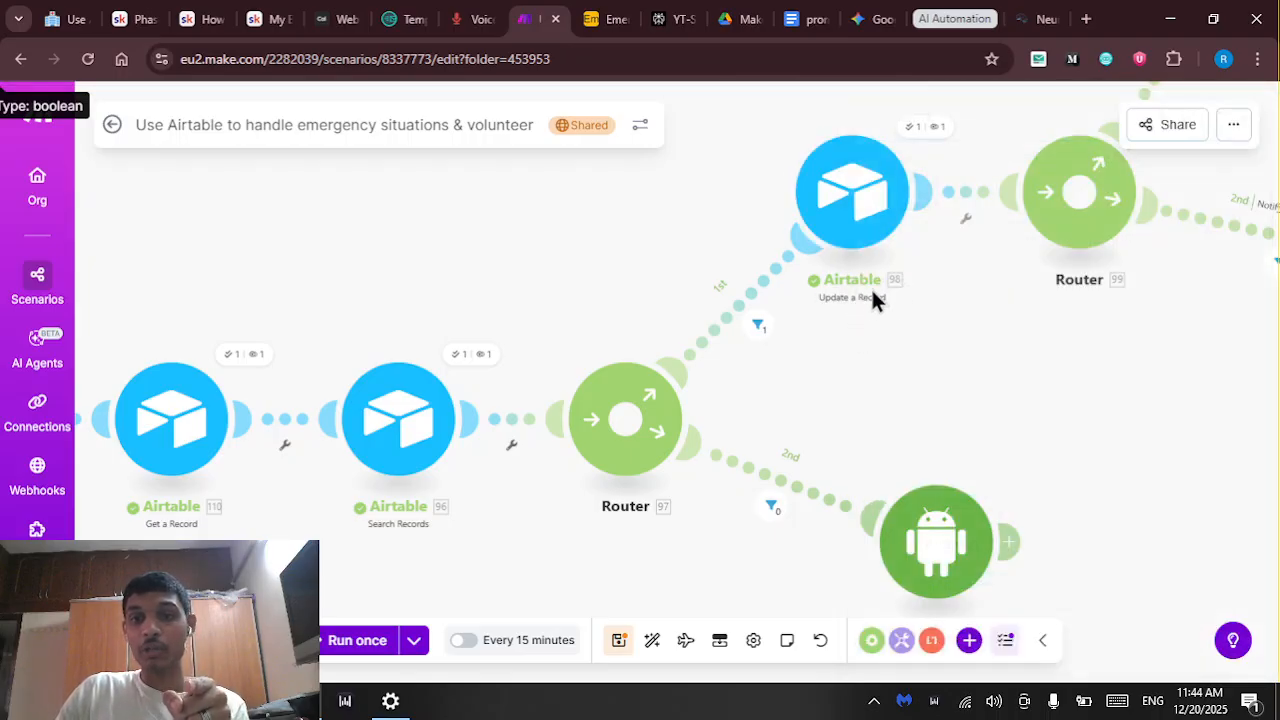
Switch to Airtable and compare the VOLUNTEERS table's patient column with the patient table's Volunteers column
left_click(600, 14)
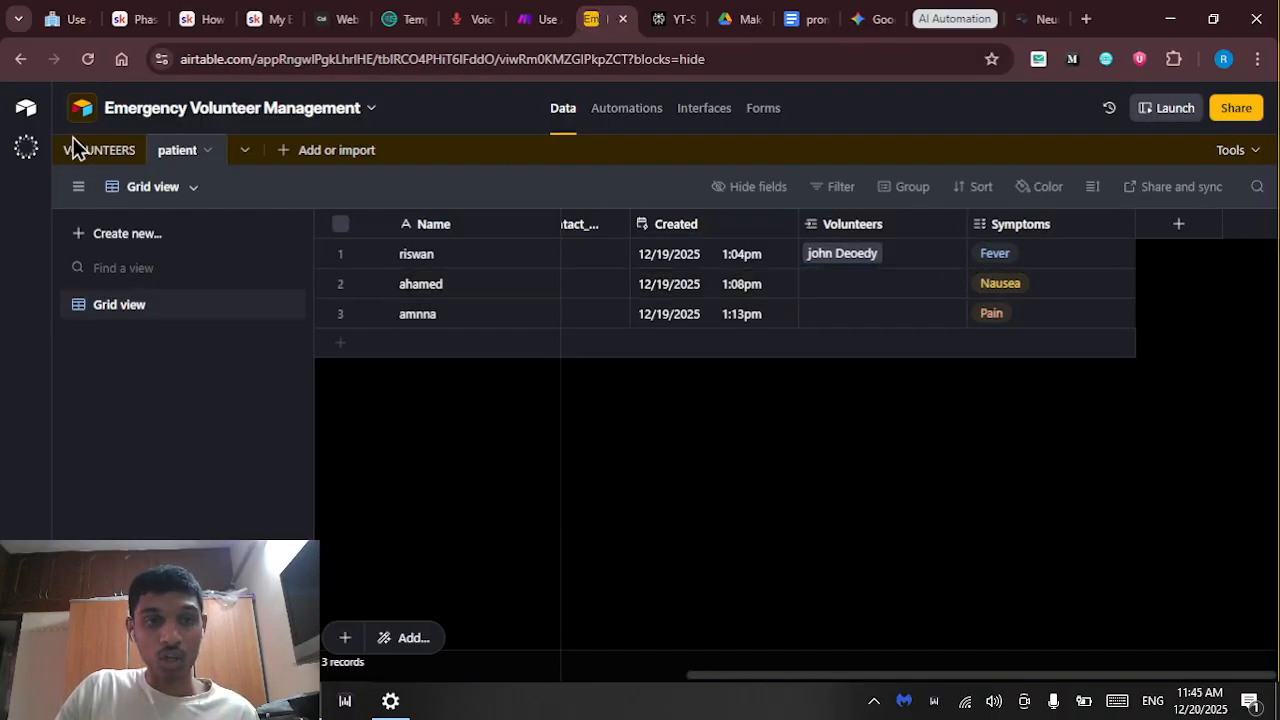
left_click(72, 149)
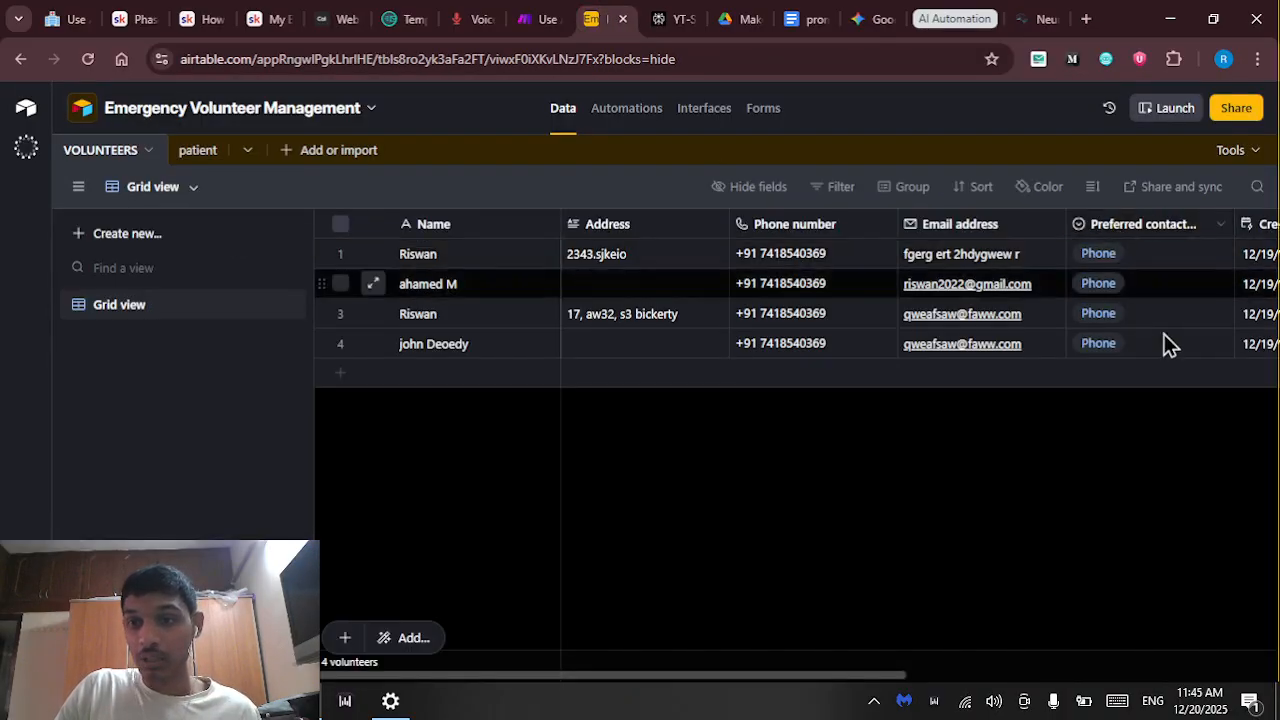
left_click_drag(826, 676, 1176, 612)
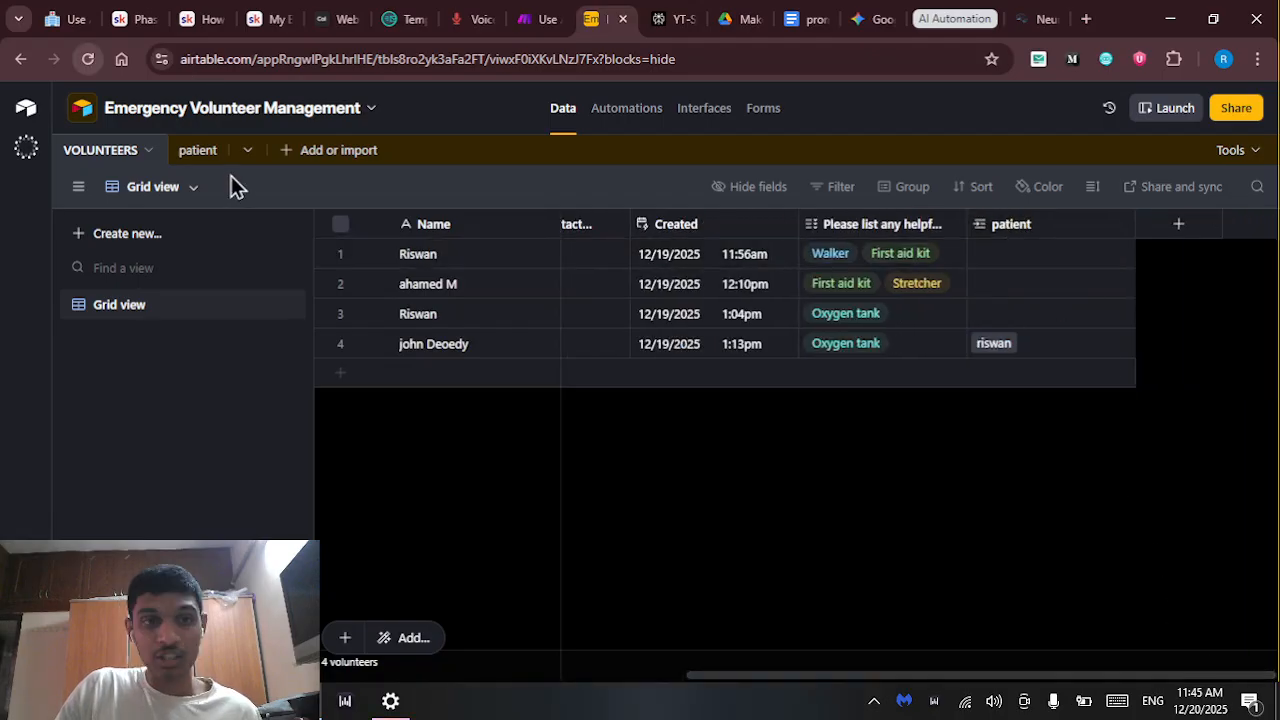
left_click(200, 151)
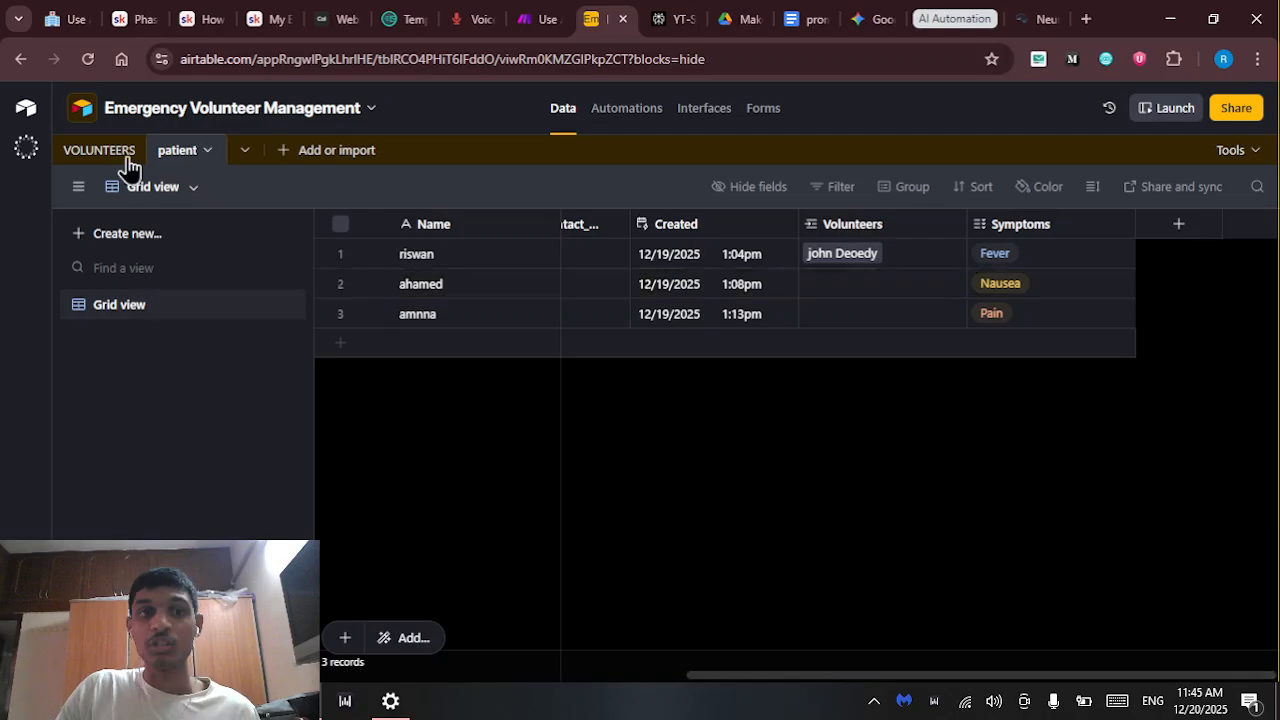
left_click(882, 285)
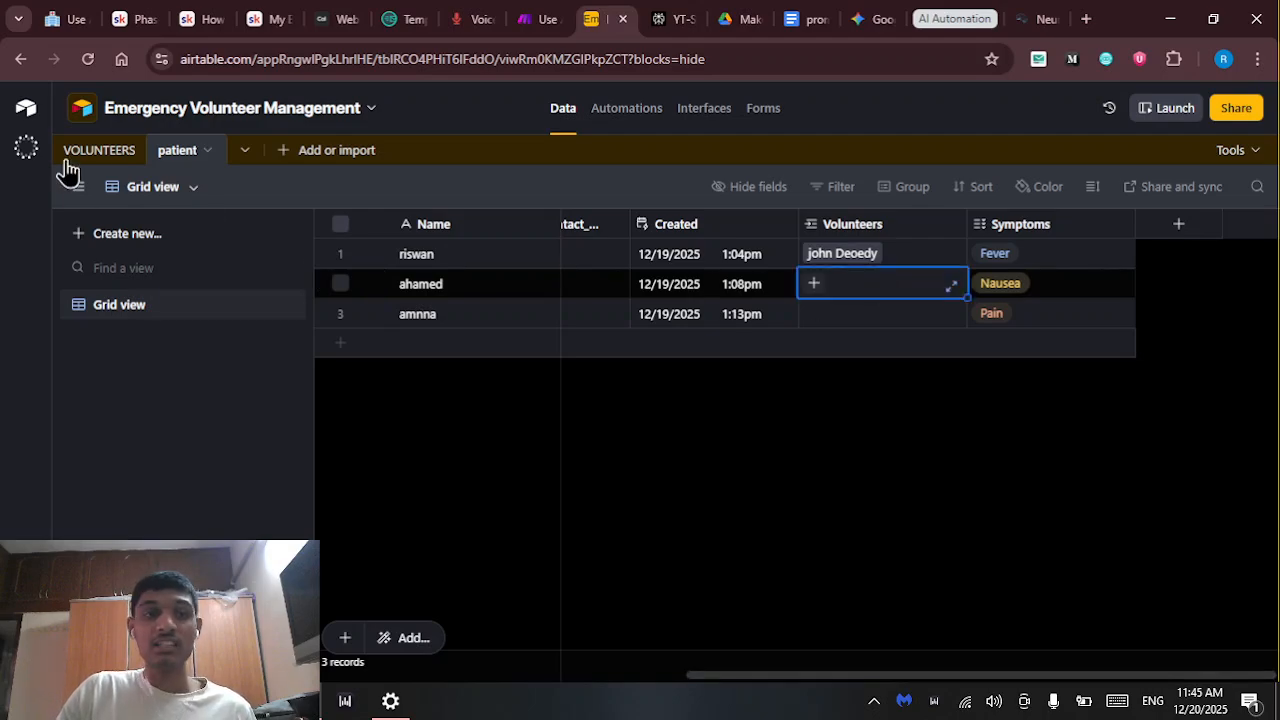
Link the second patient record to the second volunteer in the VOLUNTEERS table, and check the link in the patient table
left_click(100, 150)
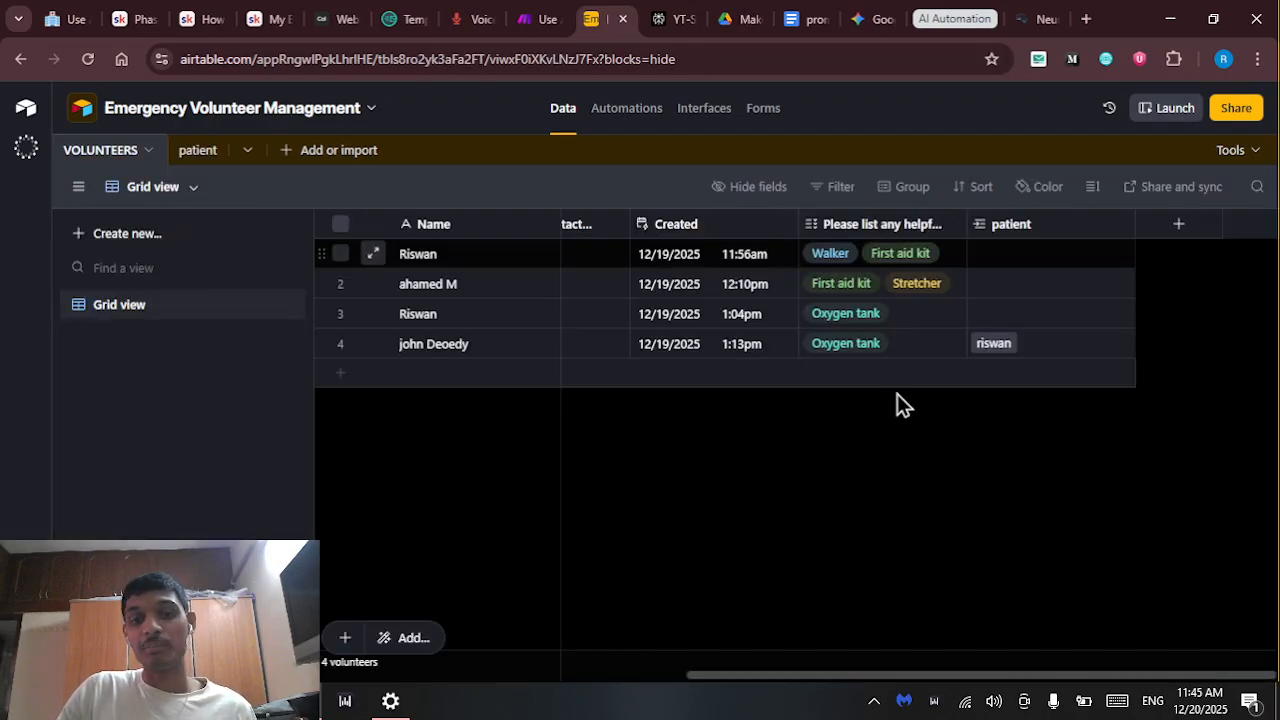
left_click(1043, 292)
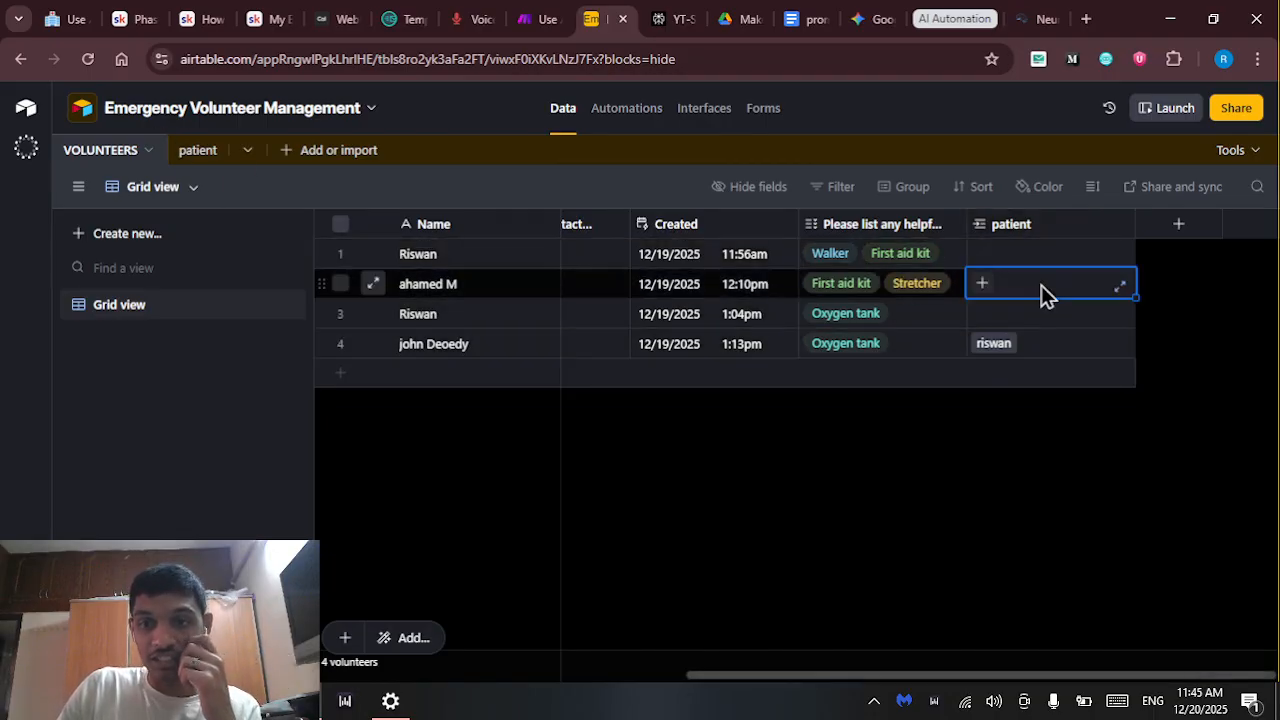
left_click(979, 286)
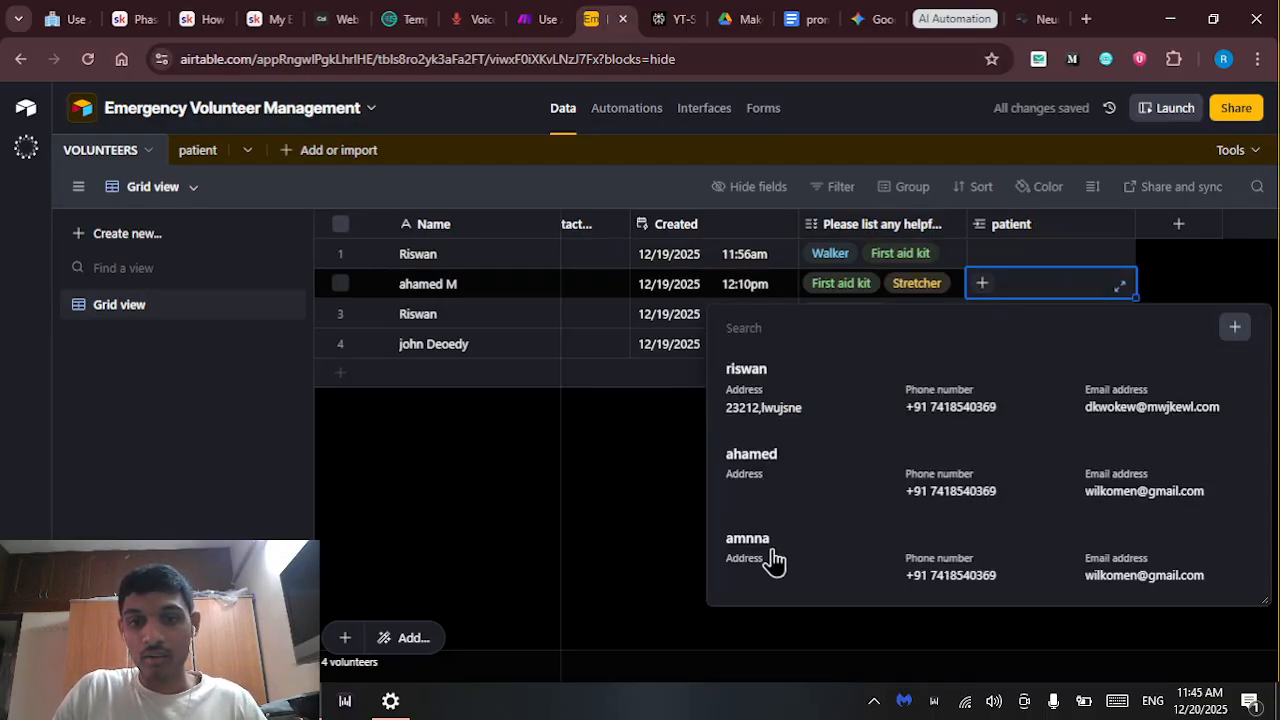
left_click(760, 470)
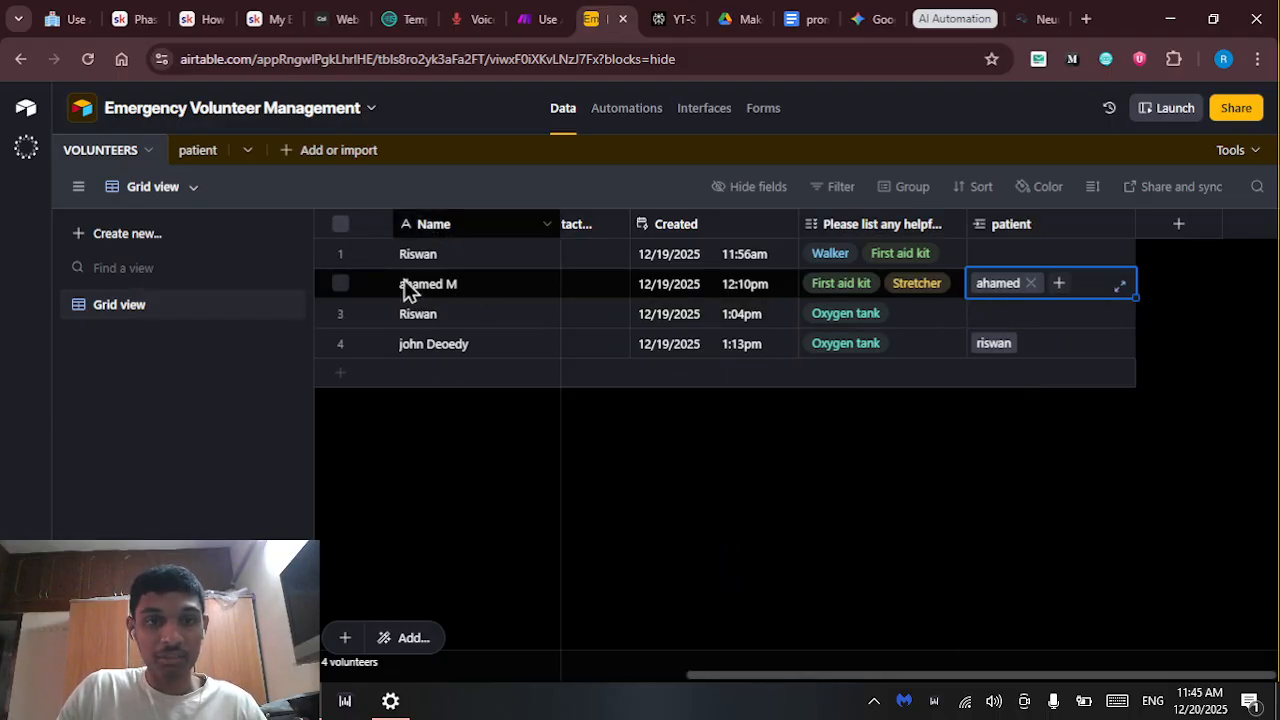
left_click(193, 152)
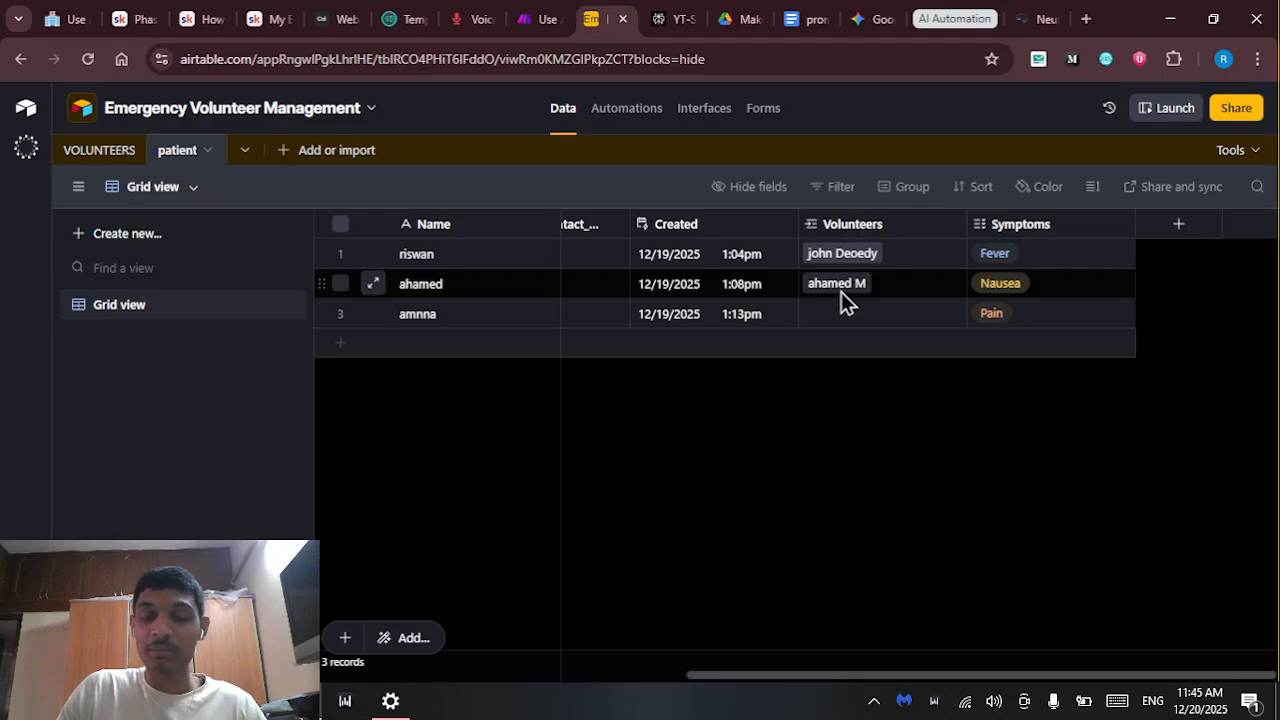
Switch to Make, open the Update a Record module and check its record ID and the mapped patient fields
left_click(527, 30)
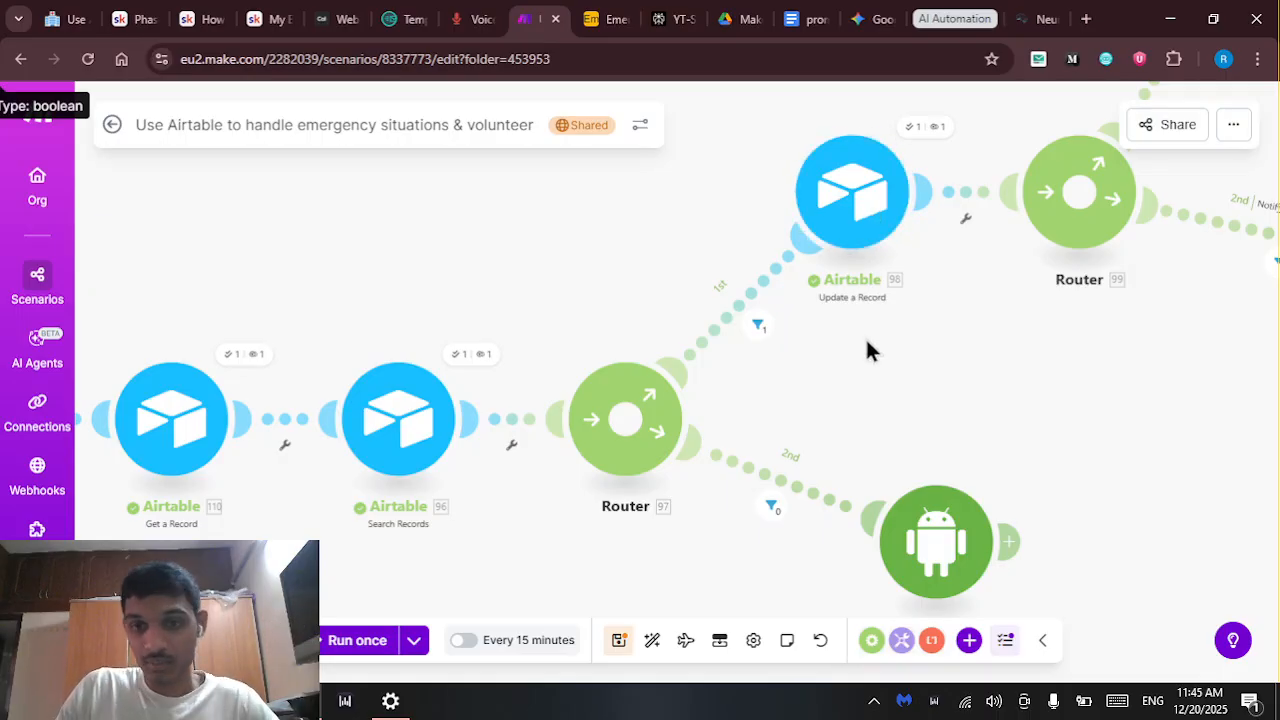
left_click(851, 234)
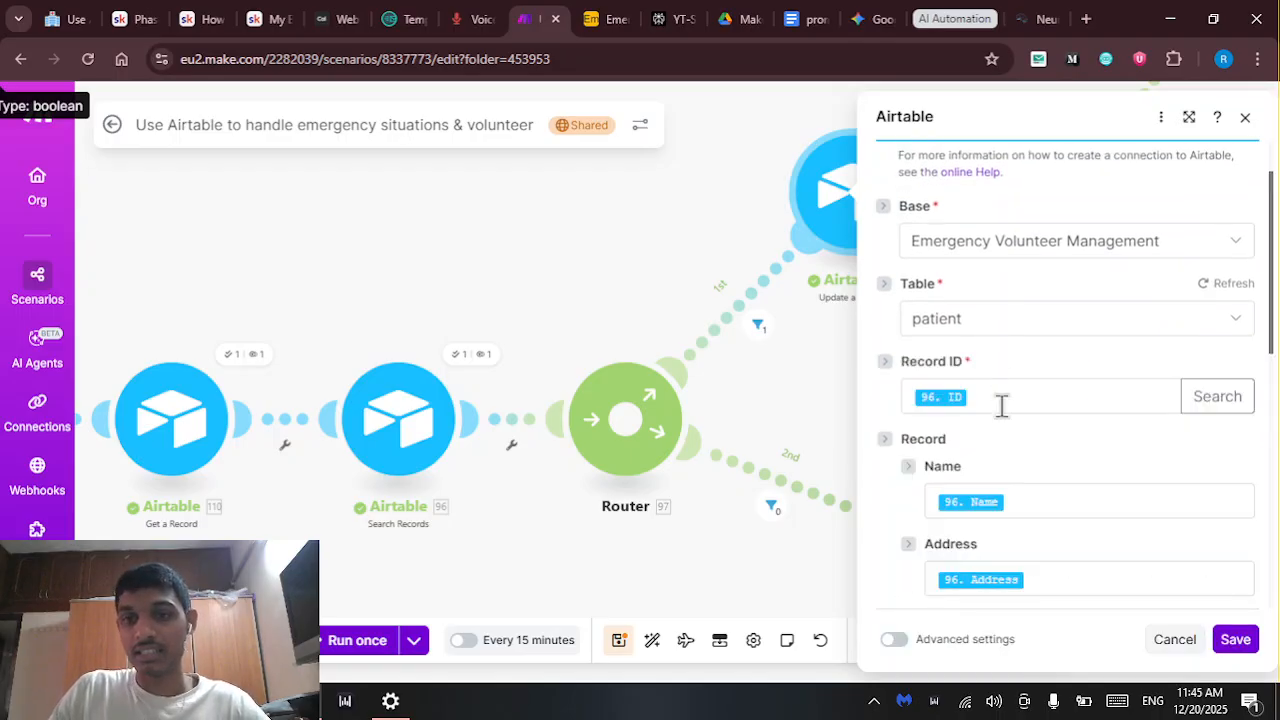
left_click(1001, 404)
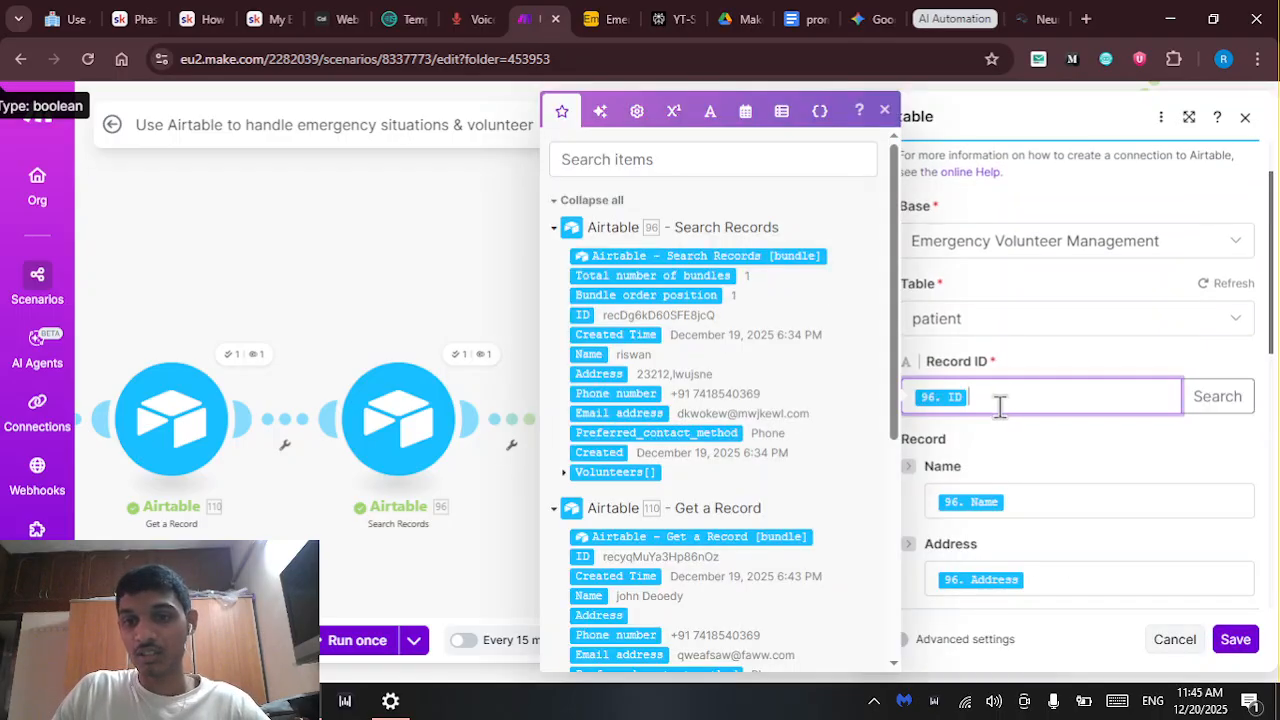
left_click(1081, 344)
scroll(1053, 422, "down", 2)
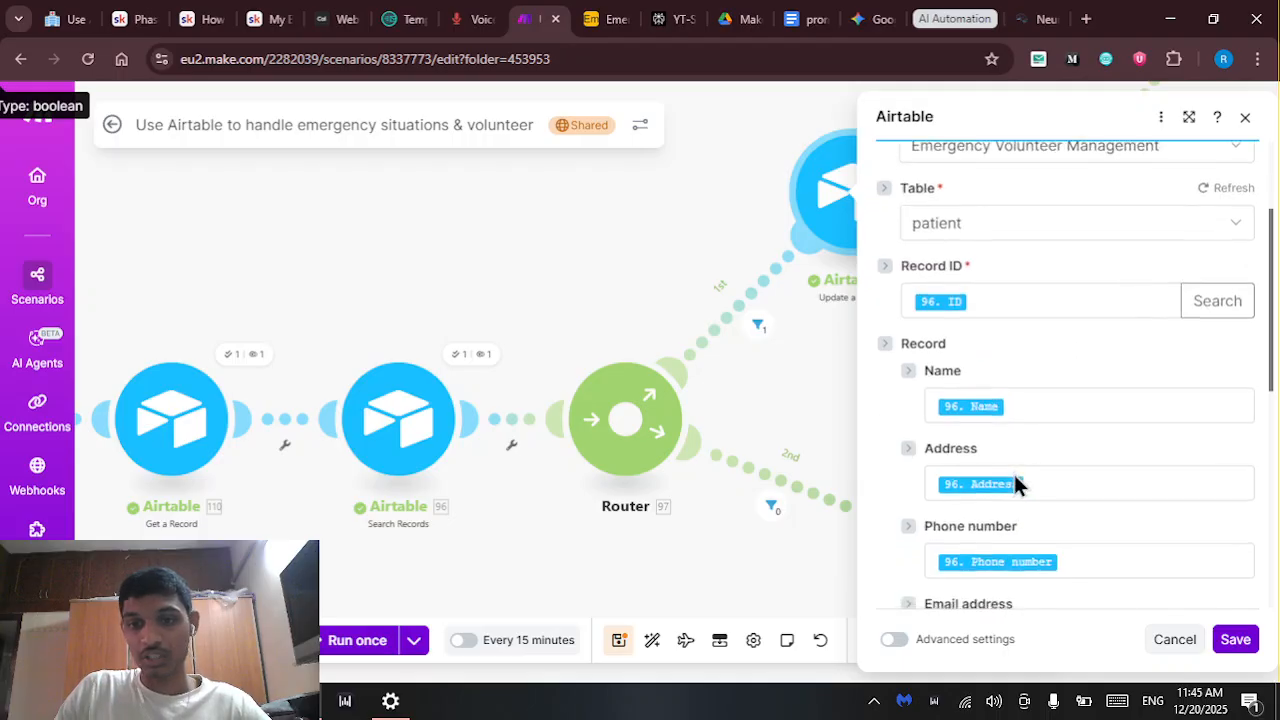
scroll(1043, 420, "down", 2)
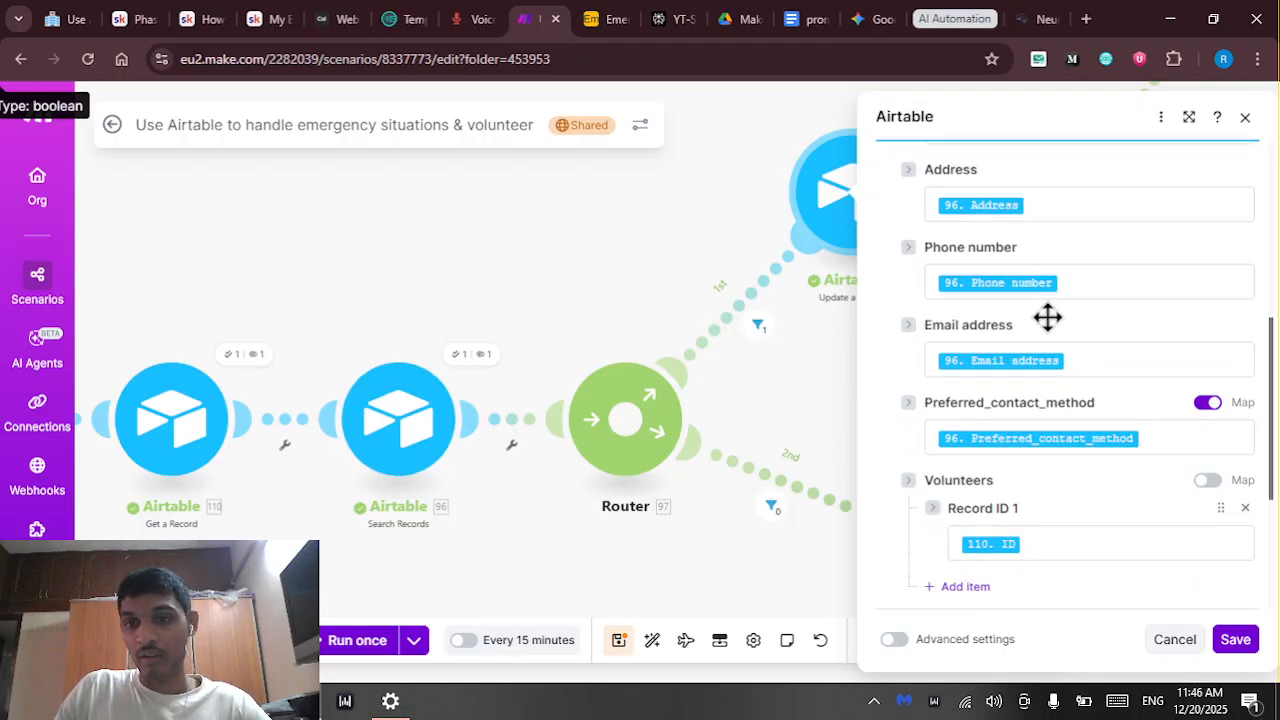
scroll(1047, 318, "down", 2)
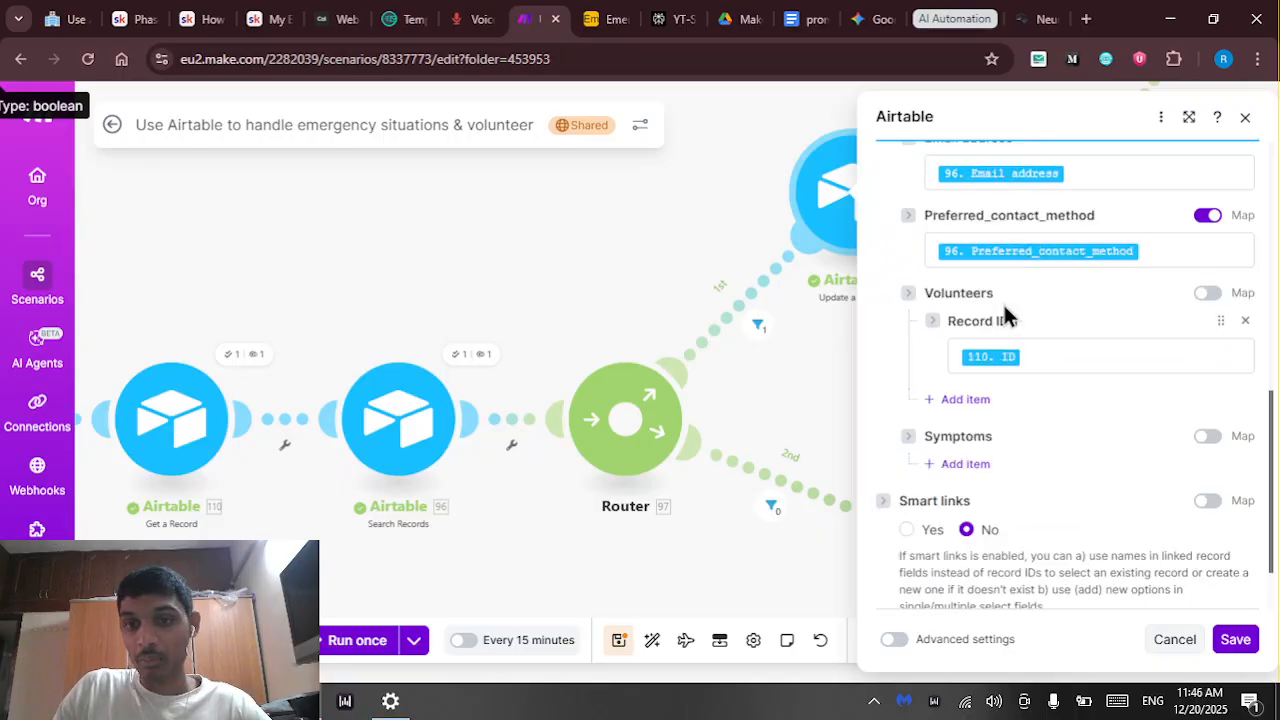
Check the Volunteers record ID mapping against the Get a Record output, and save the Update a Record module
left_click(1061, 355)
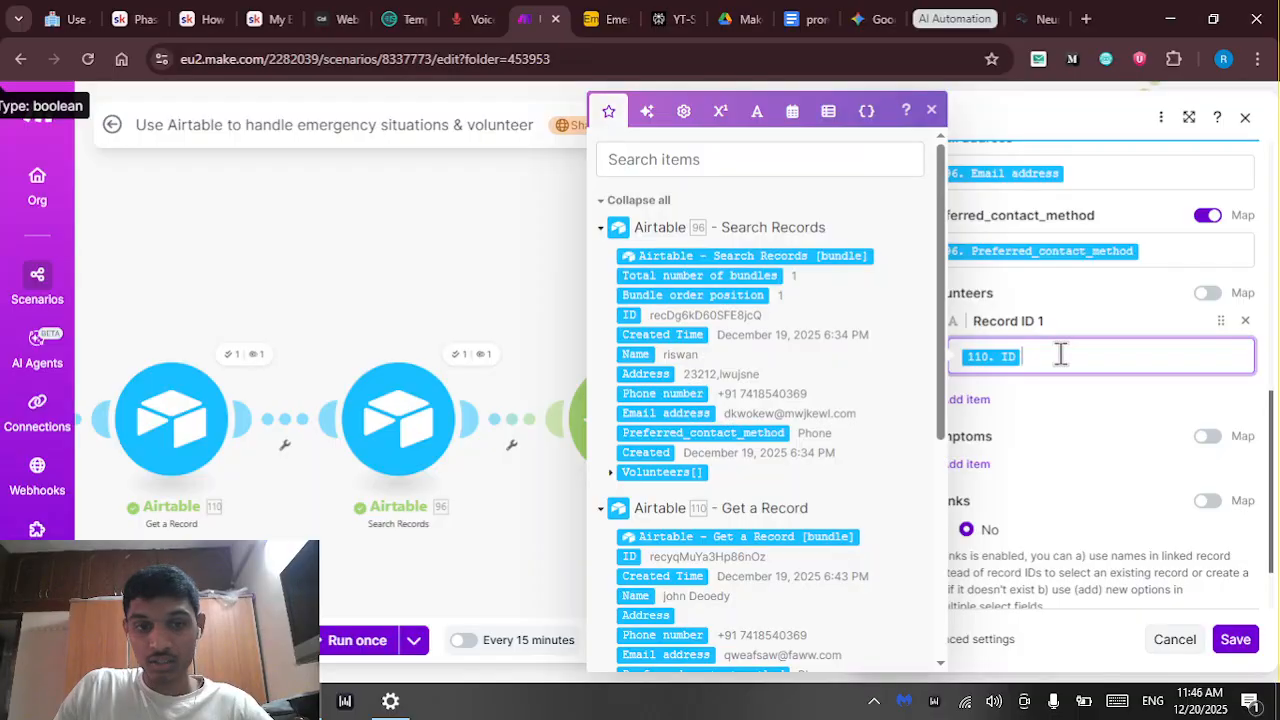
scroll(680, 325, "down", 2)
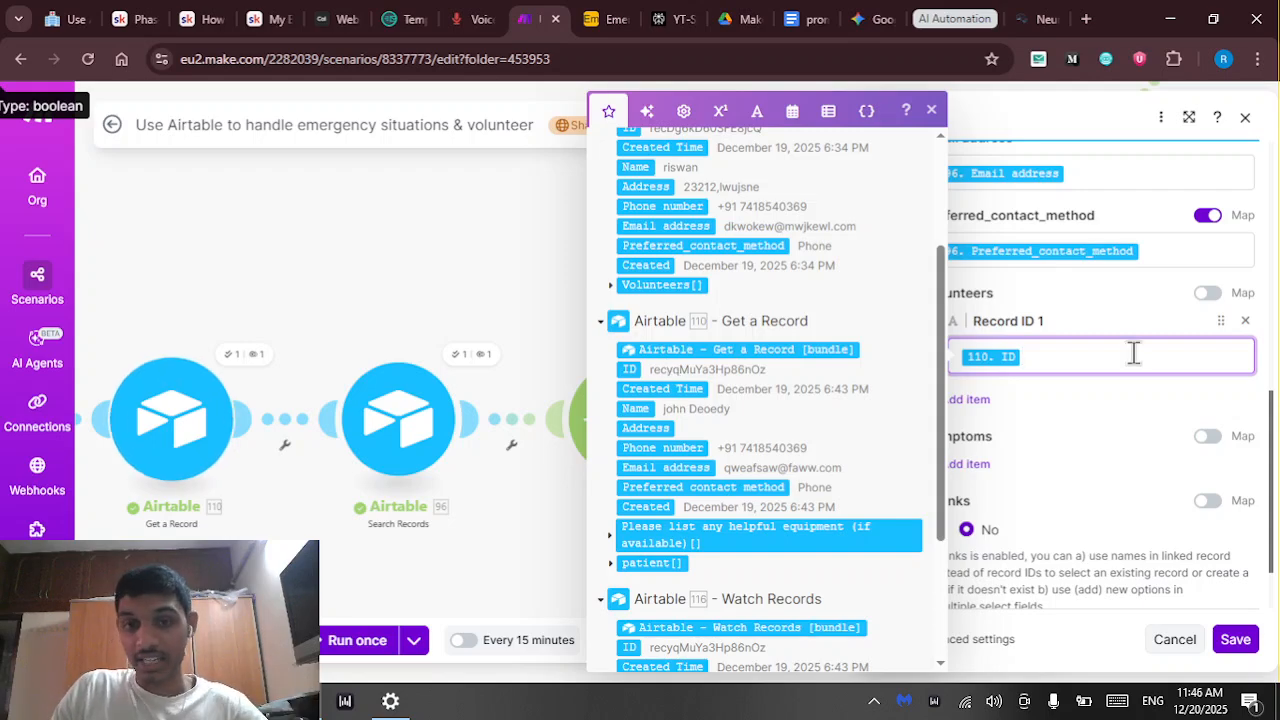
left_click(1059, 387)
scroll(1014, 423, "down", 1)
left_click(1235, 640)
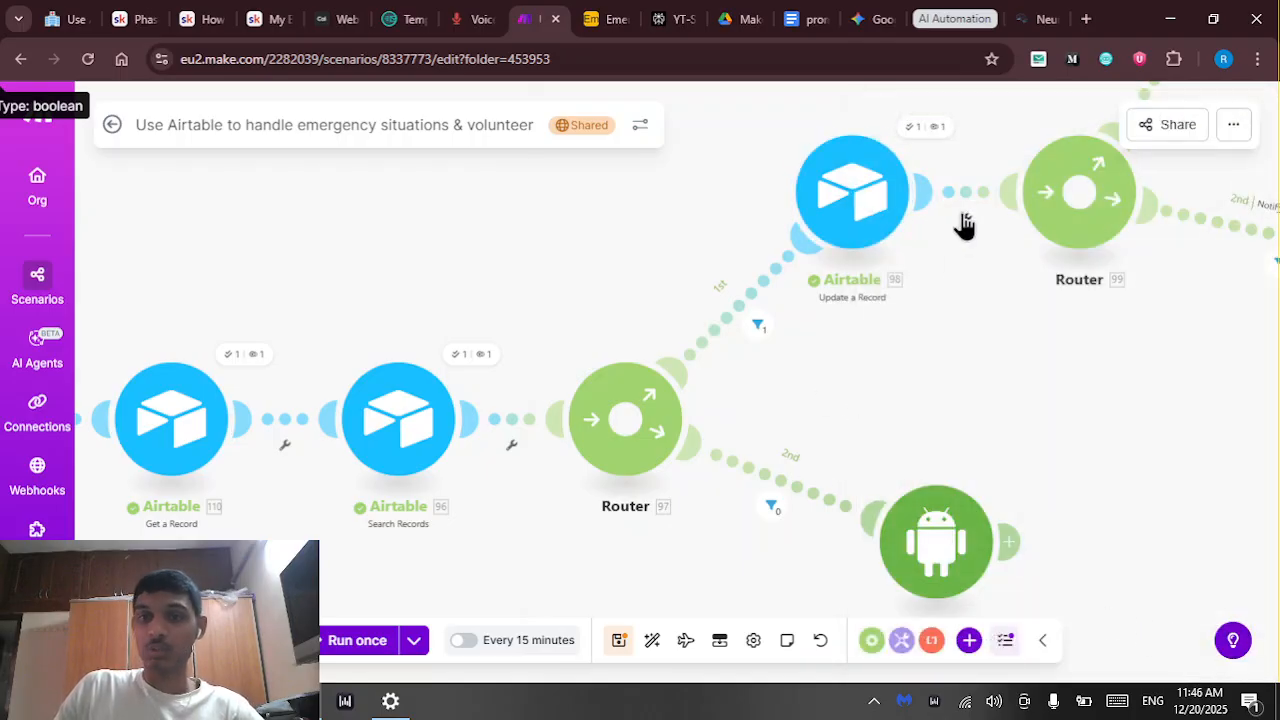
Switch to Airtable and check the preferred contact method column in the patient table
left_click_drag(969, 274, 886, 372)
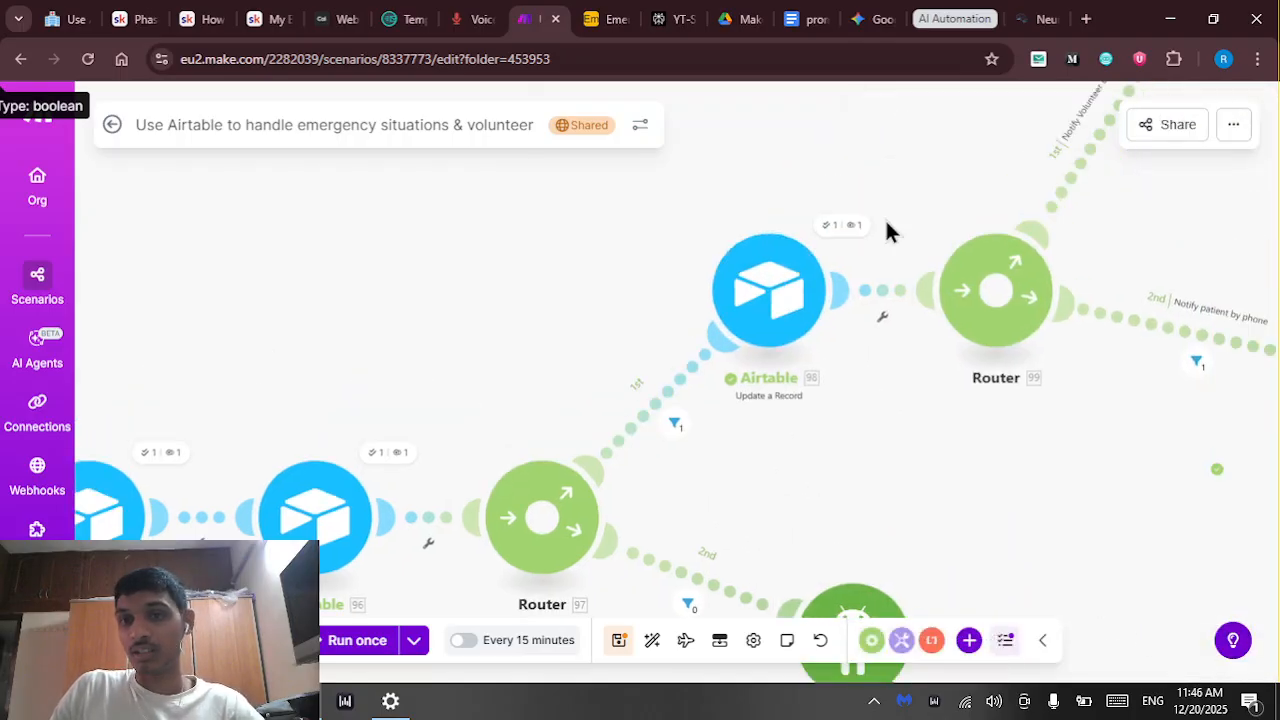
left_click(610, 22)
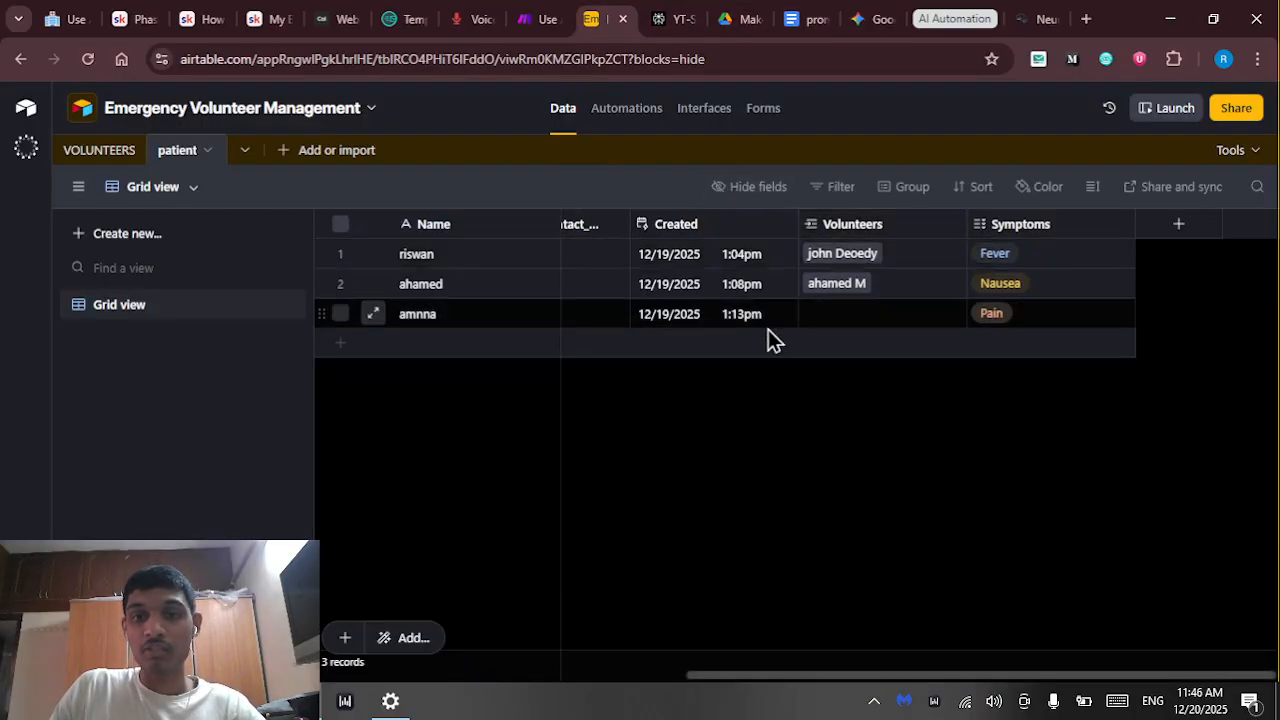
left_click(637, 668)
left_click(827, 647)
left_click_drag(775, 685, 507, 676)
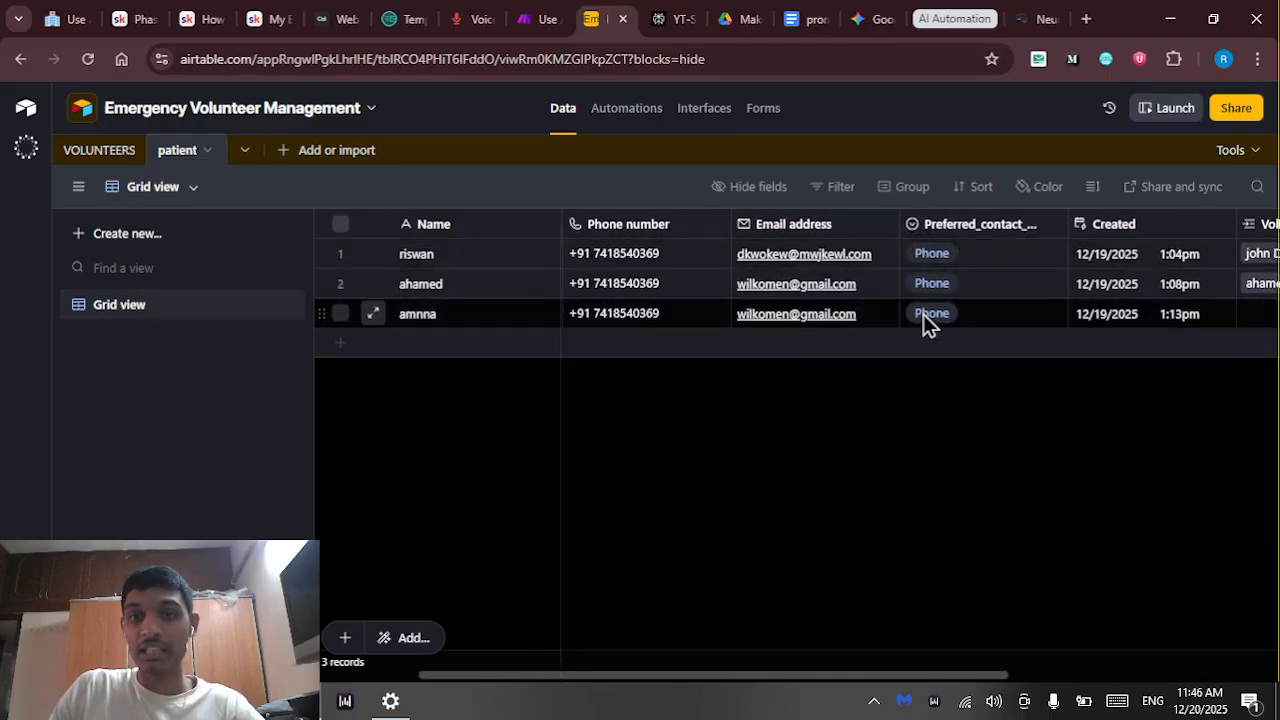
Switch back to Make and inspect the filter results on the second router's volunteer and patient notification routes
left_click(530, 20)
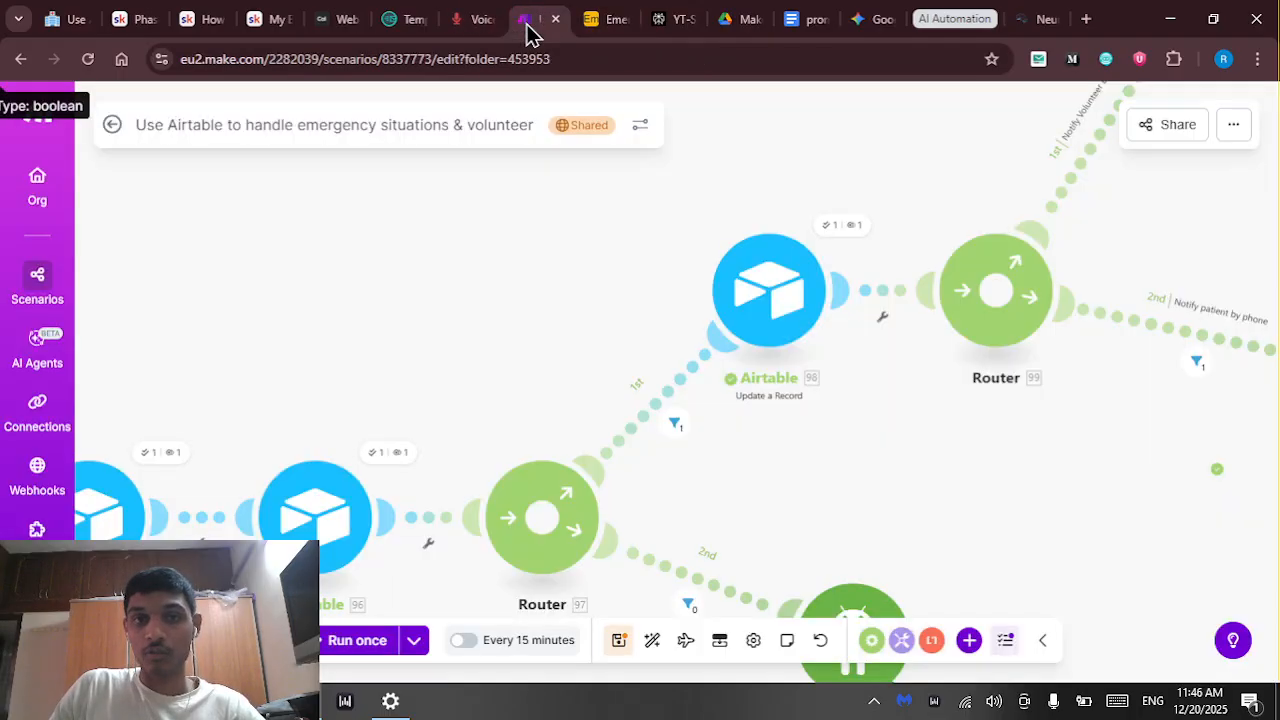
left_click_drag(851, 191, 606, 296)
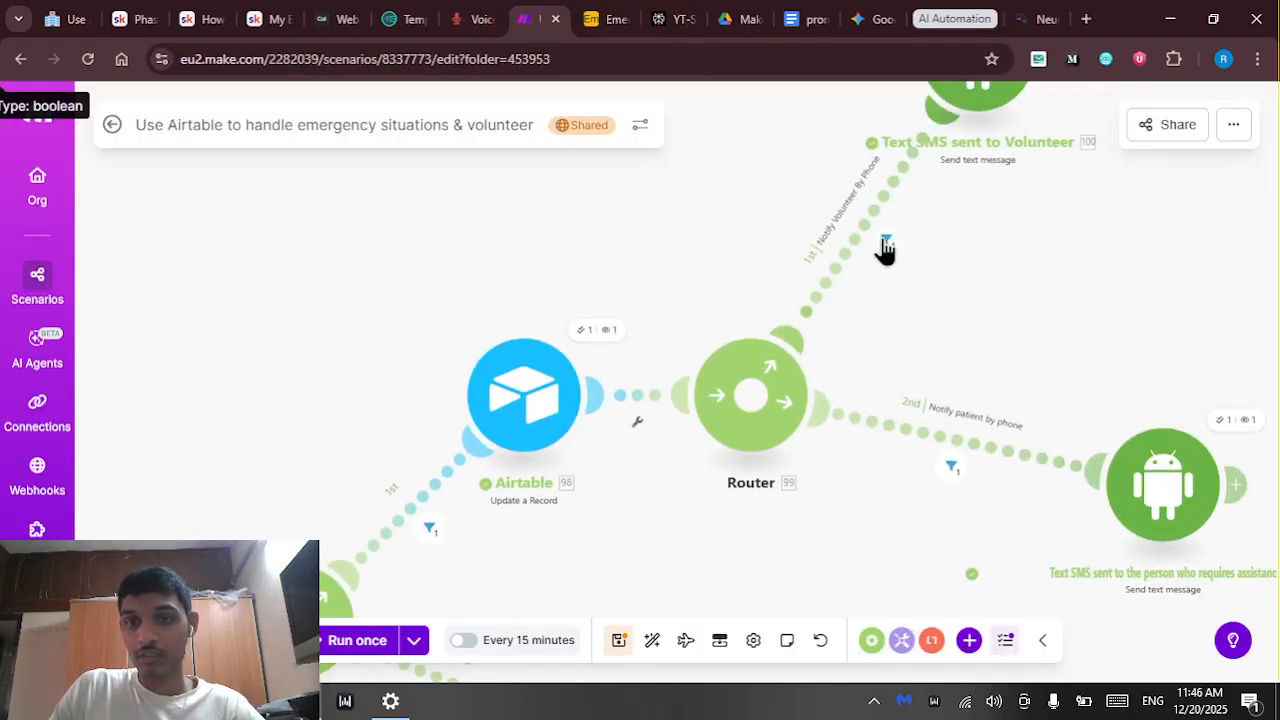
left_click(885, 247)
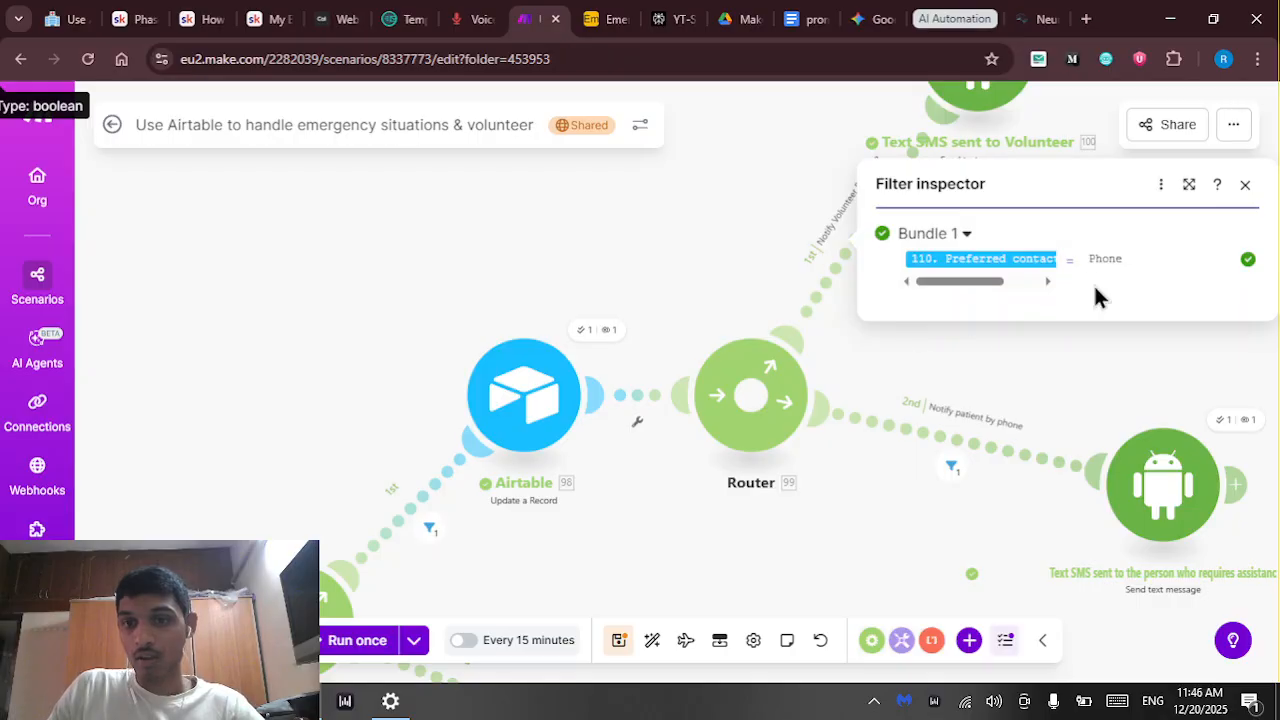
left_click(913, 345)
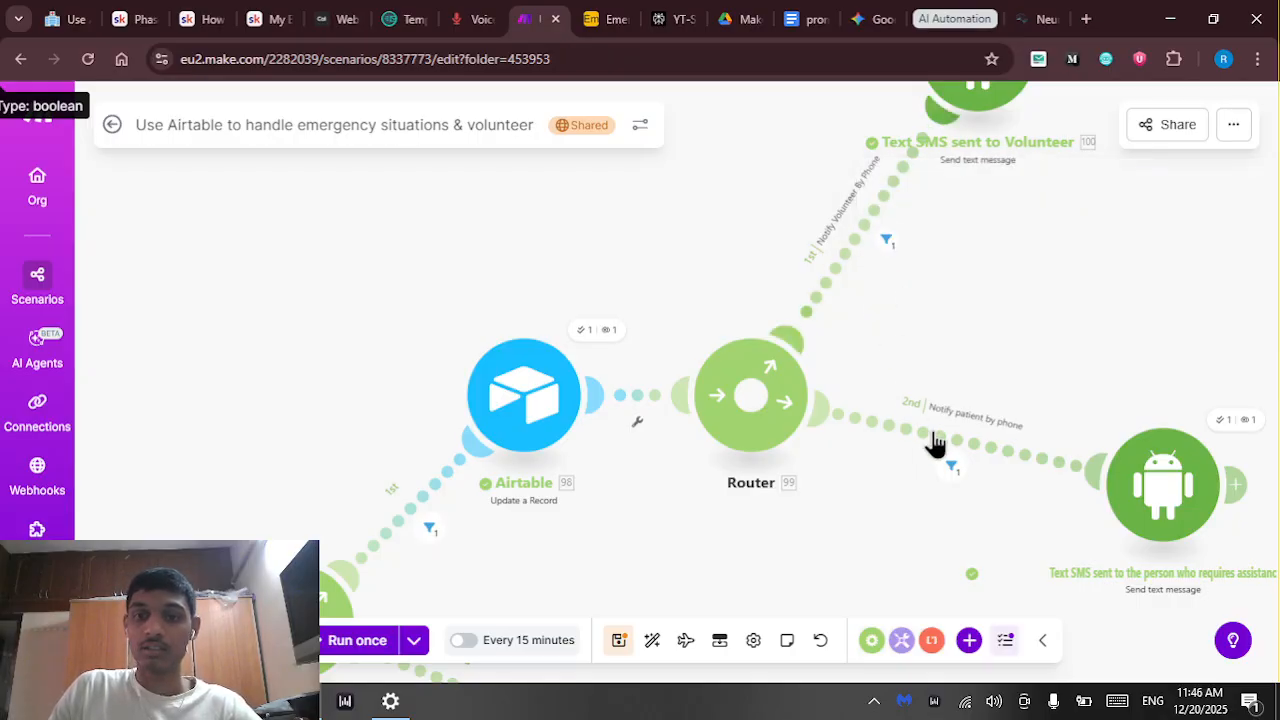
left_click(951, 468)
left_click(958, 490)
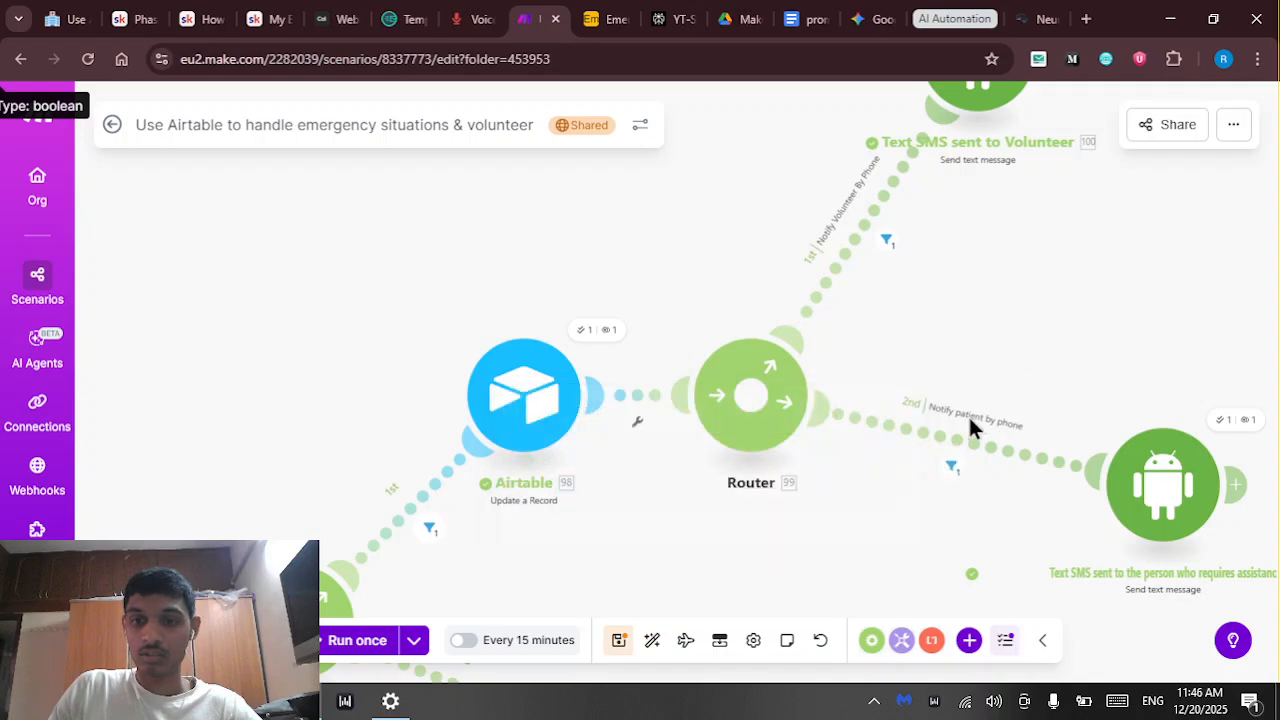
Open the filter settings of the Notify patient by phone route, check the Preferred_contact_method condition, and save the filter
right_click(960, 446)
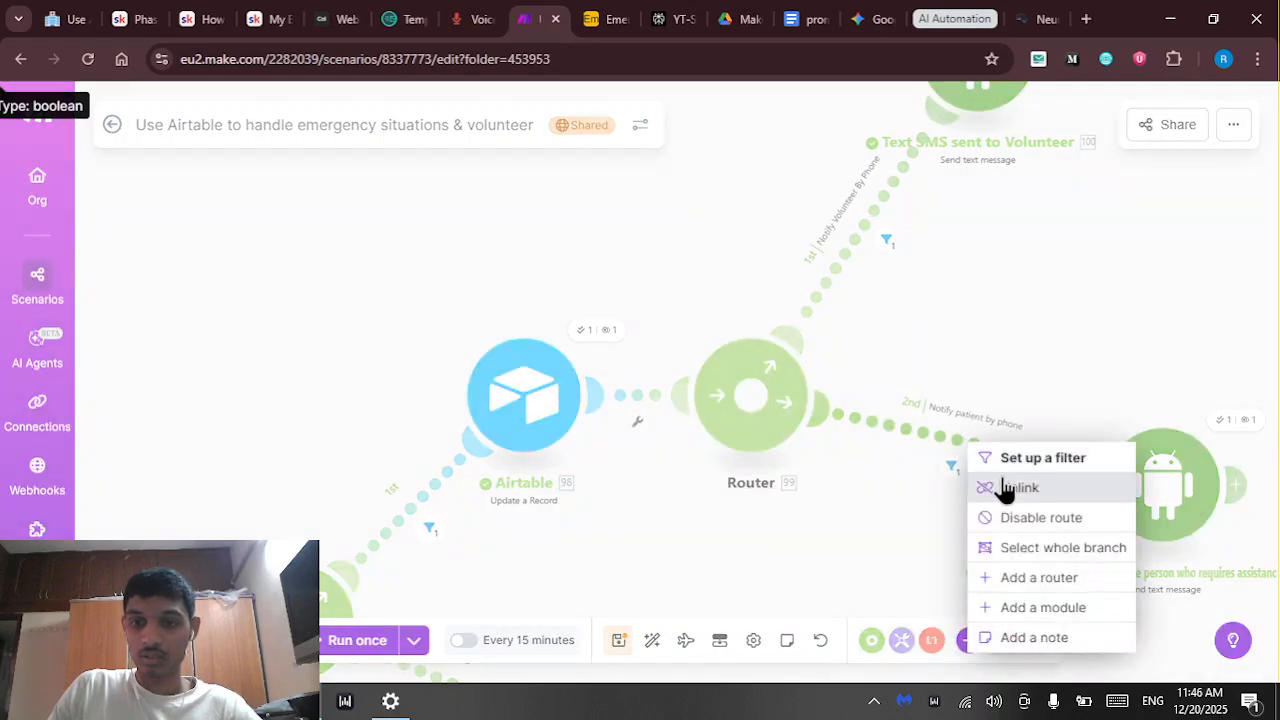
left_click(1003, 464)
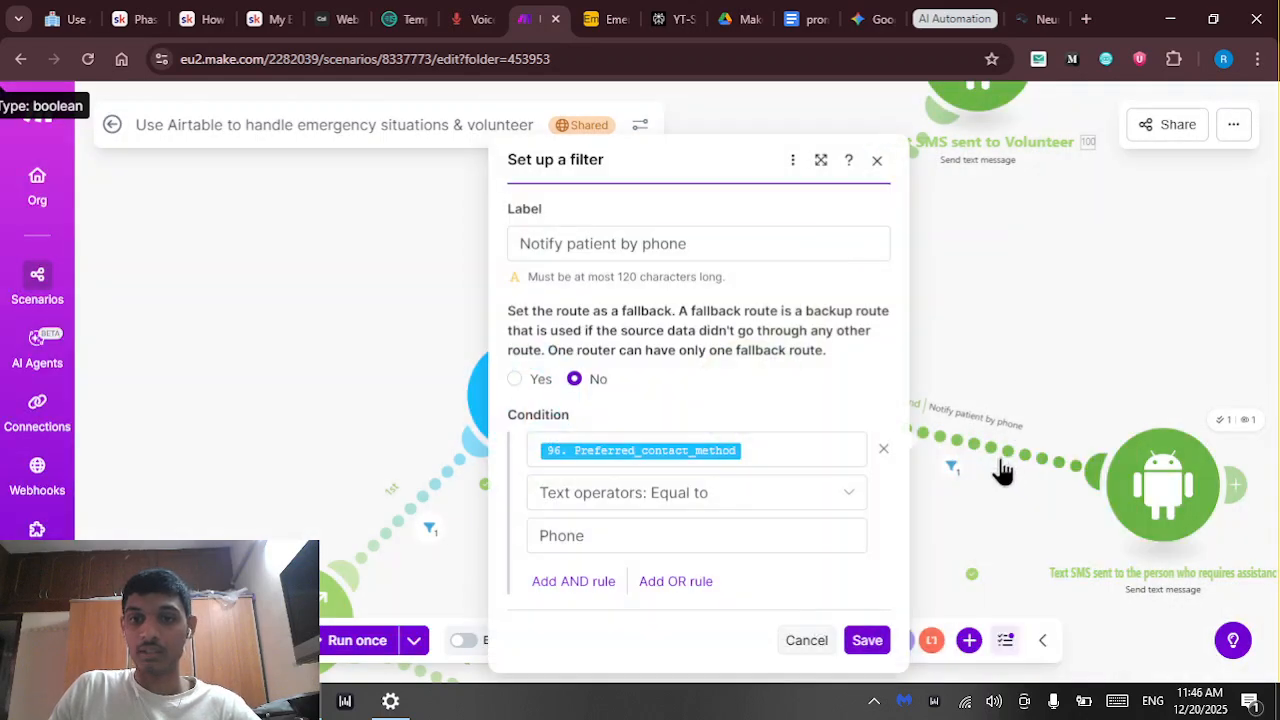
left_click(756, 451)
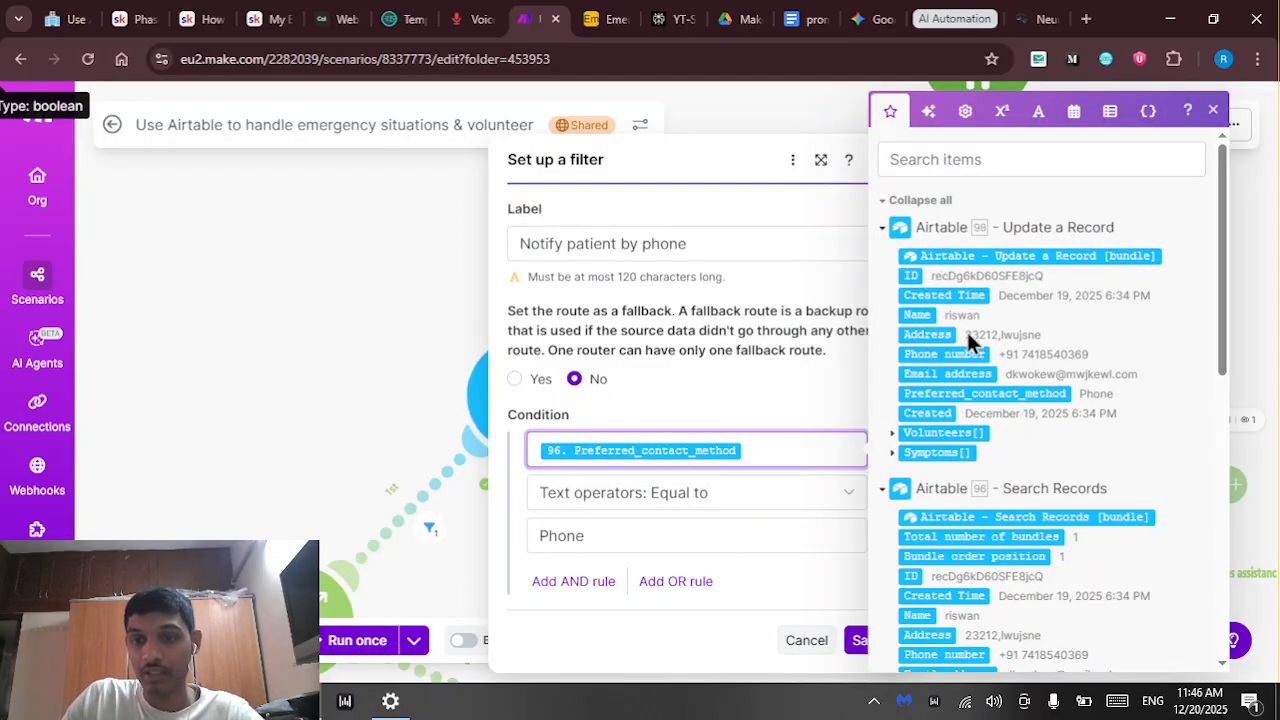
scroll(906, 447, "down", 1)
scroll(906, 447, "down", 1)
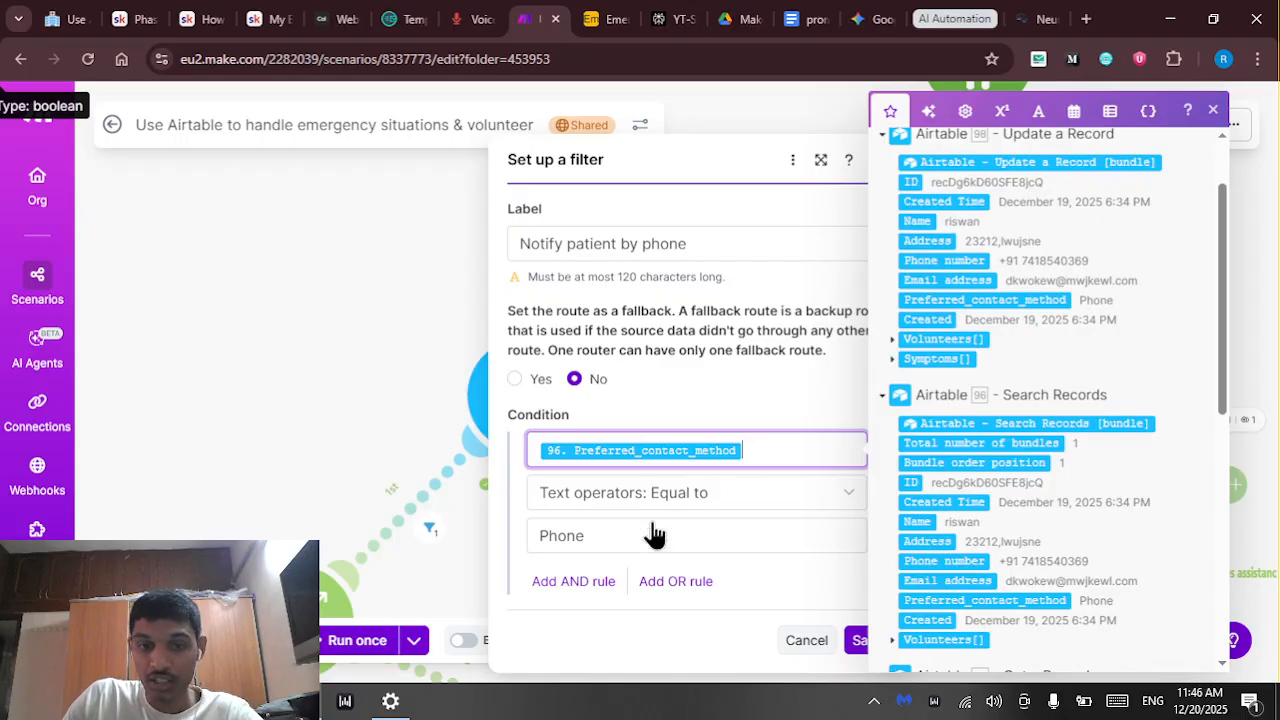
left_click(749, 412)
left_click(862, 640)
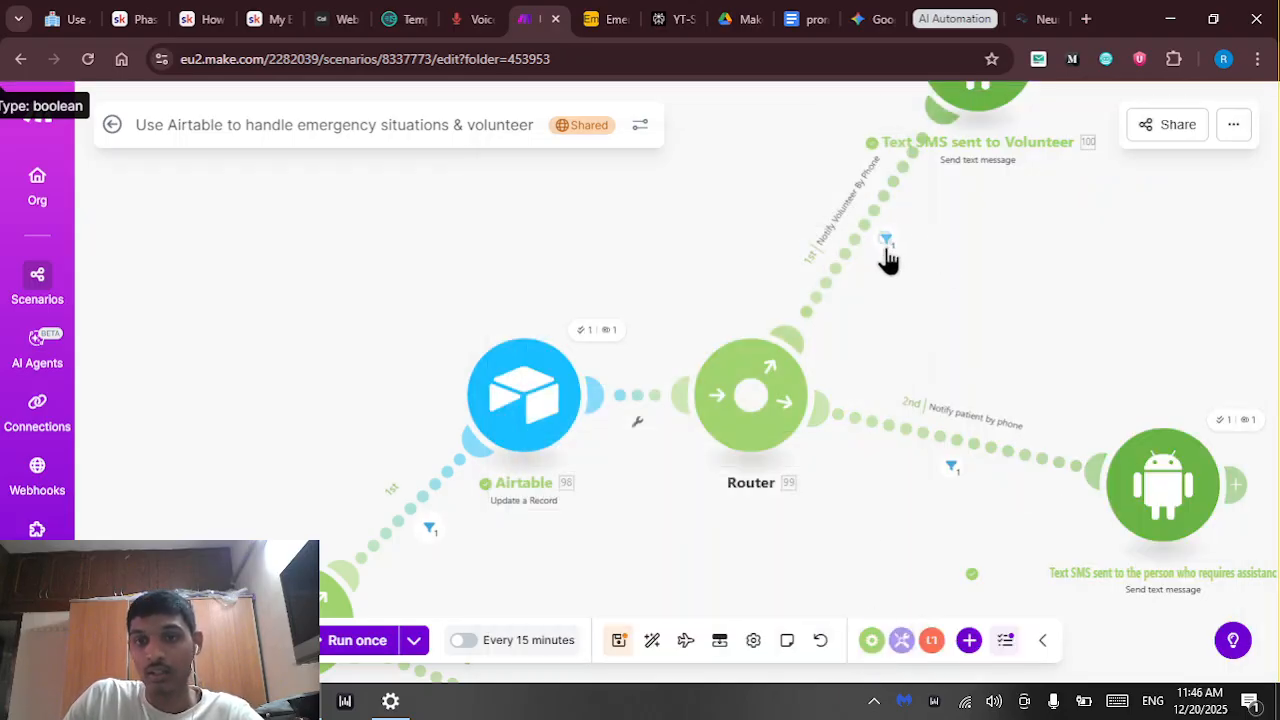
Open the filter settings of the Notify Volunteer By Phone route, check its contact method condition, and save the filter
right_click(826, 286)
left_click(858, 305)
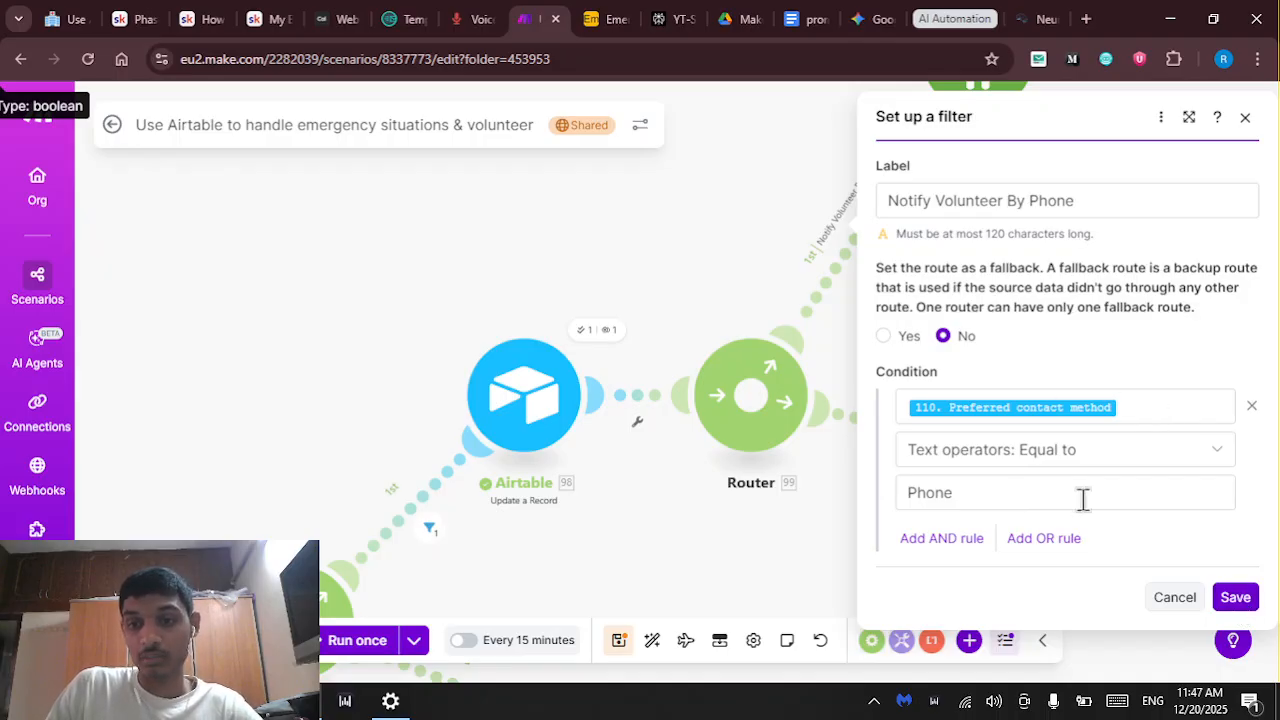
left_click(1229, 599)
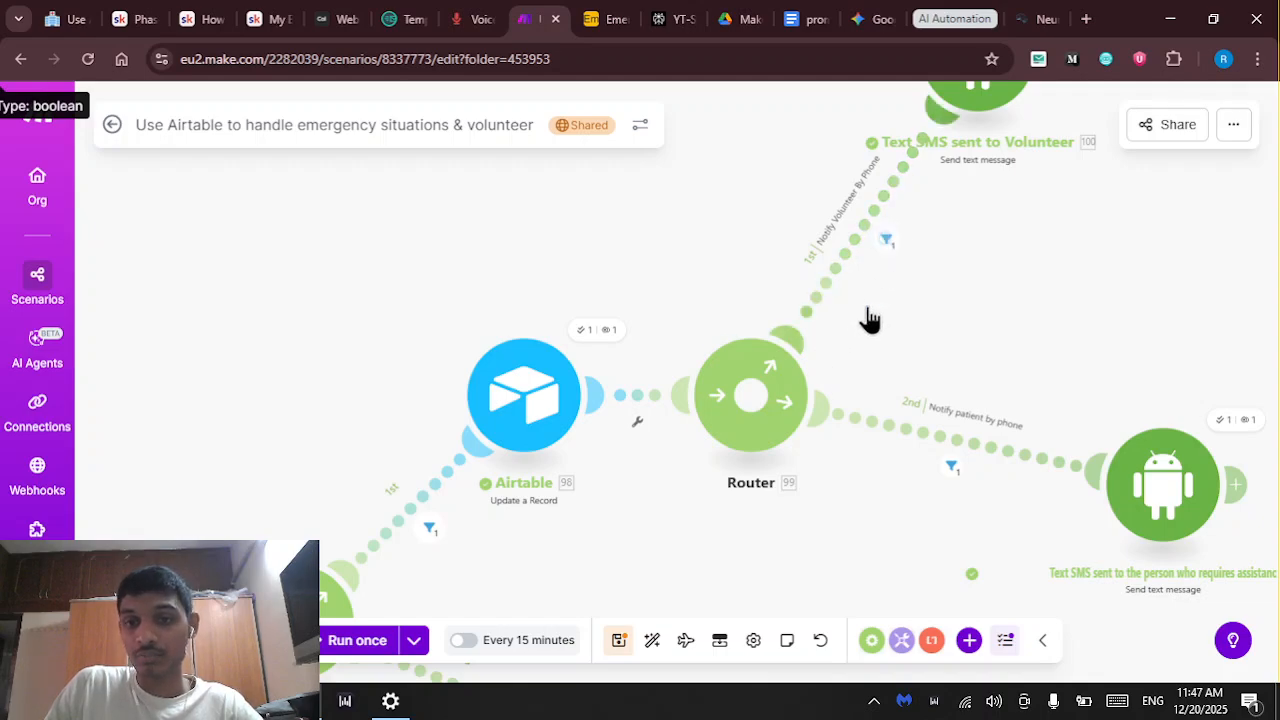
Review the recipient and message mapping in the Android module that texts the volunteer, and close it
left_click_drag(1008, 379, 890, 409)
left_click_drag(1040, 408, 1075, 192)
scroll(716, 221, "up", 3)
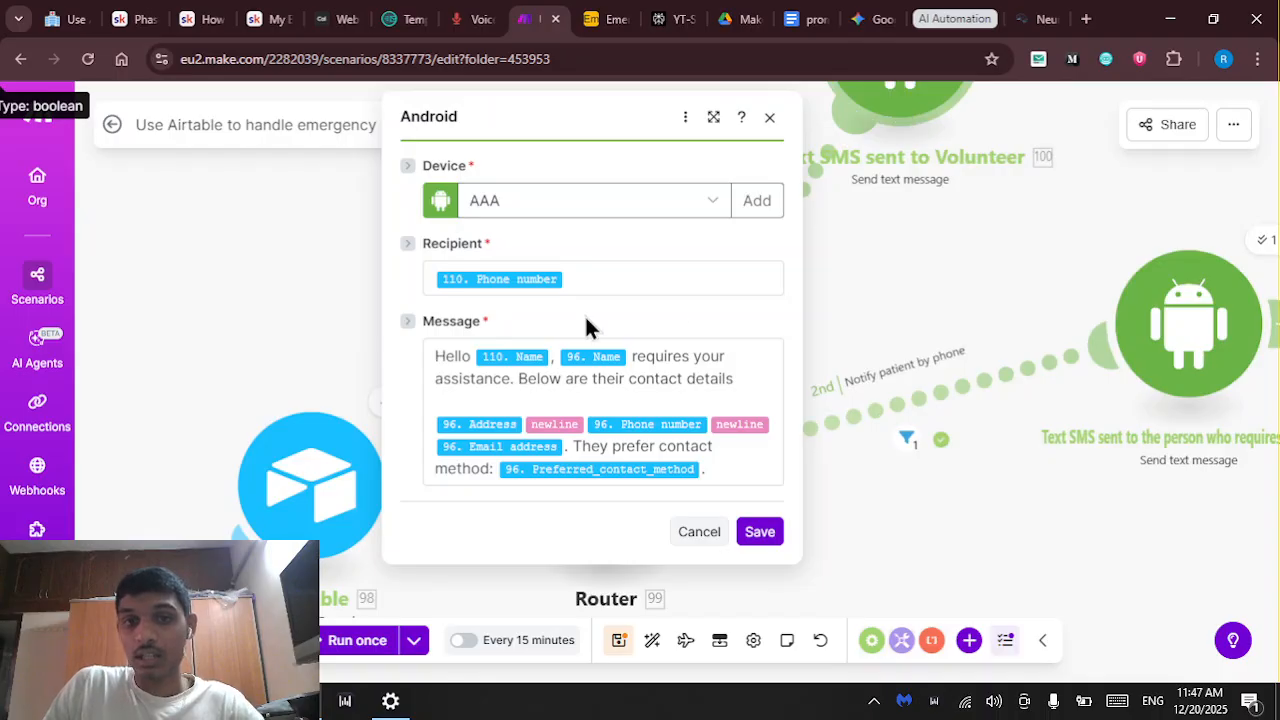
left_click(613, 279)
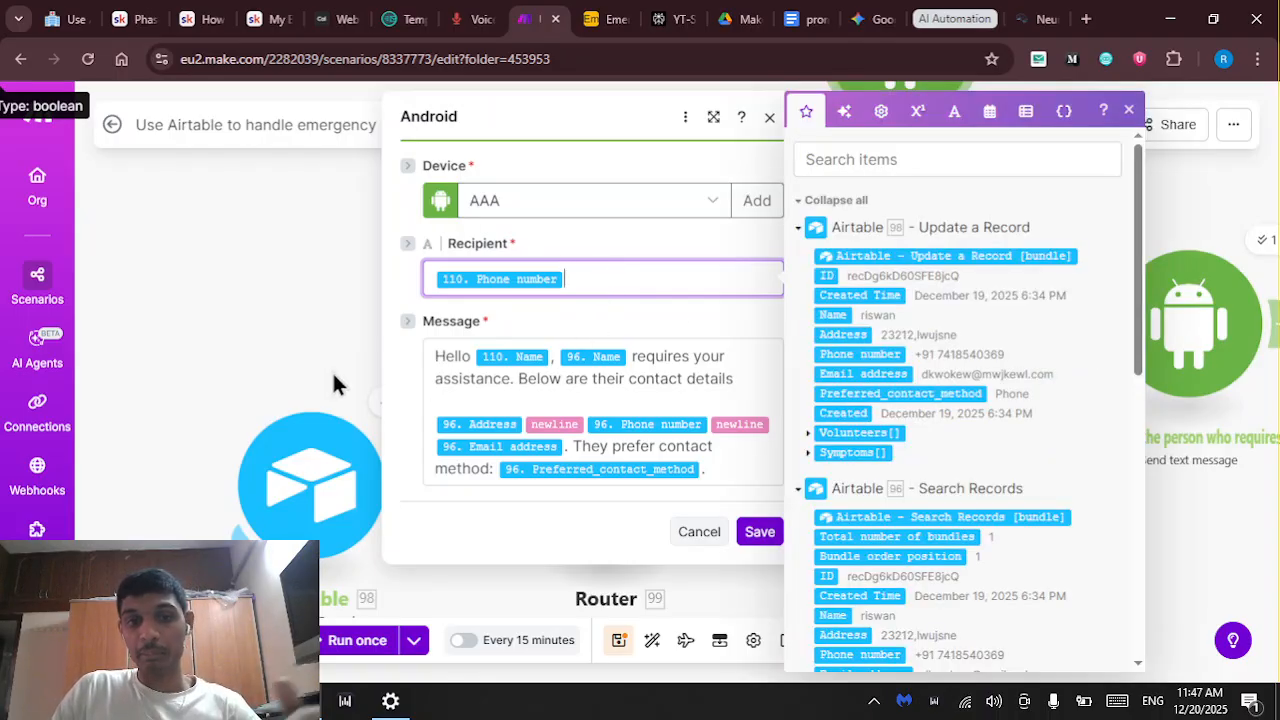
left_click(265, 312)
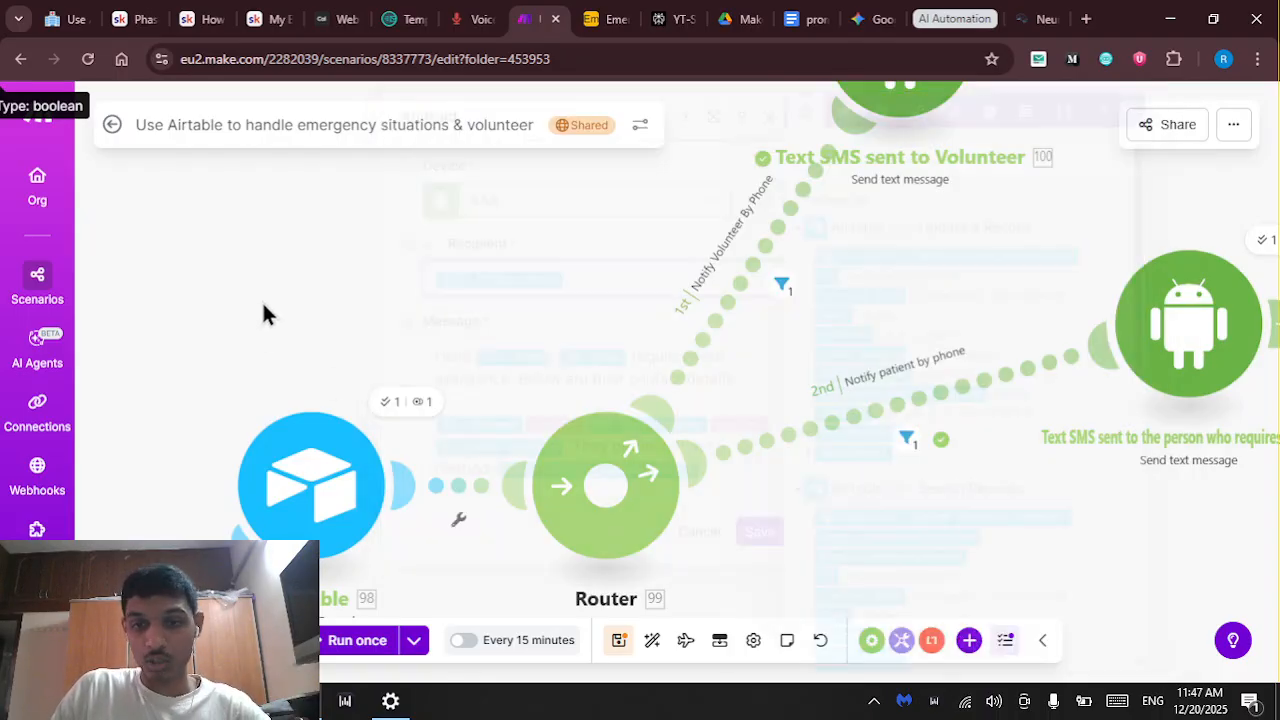
Review the recipient and message in the Android module that texts the person requiring assistance, and close it
left_click(1175, 330)
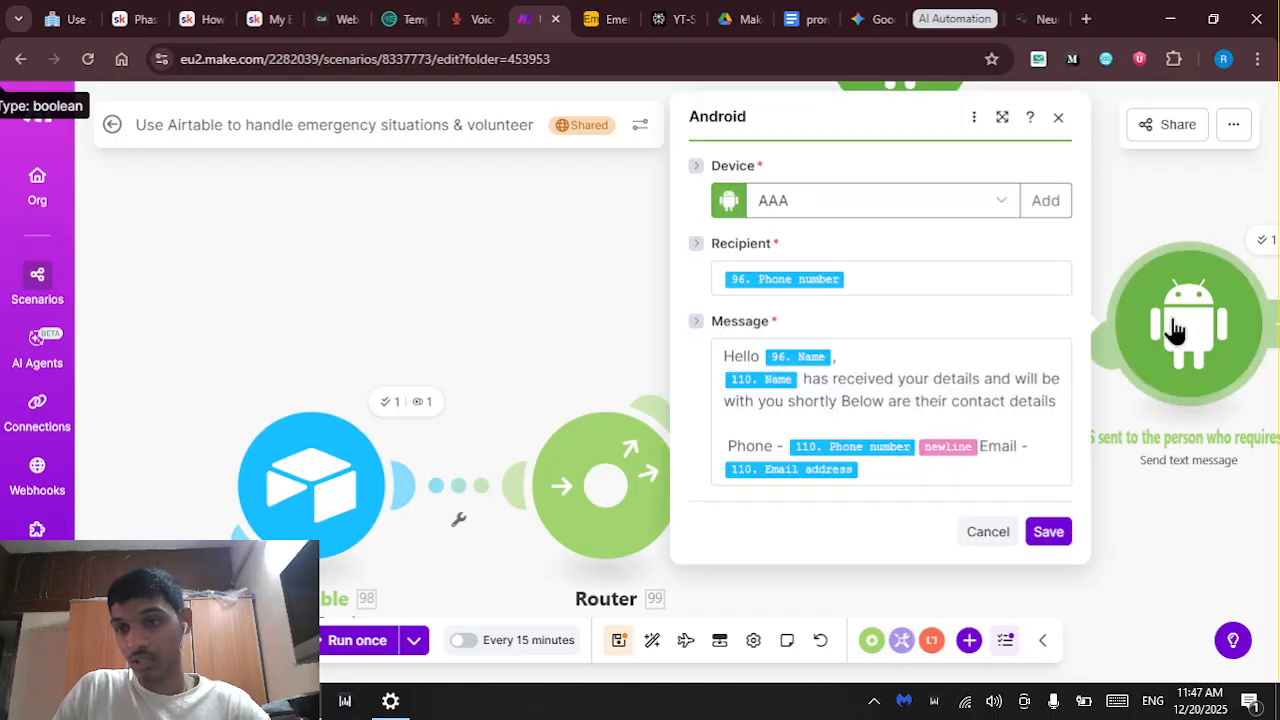
left_click(930, 362)
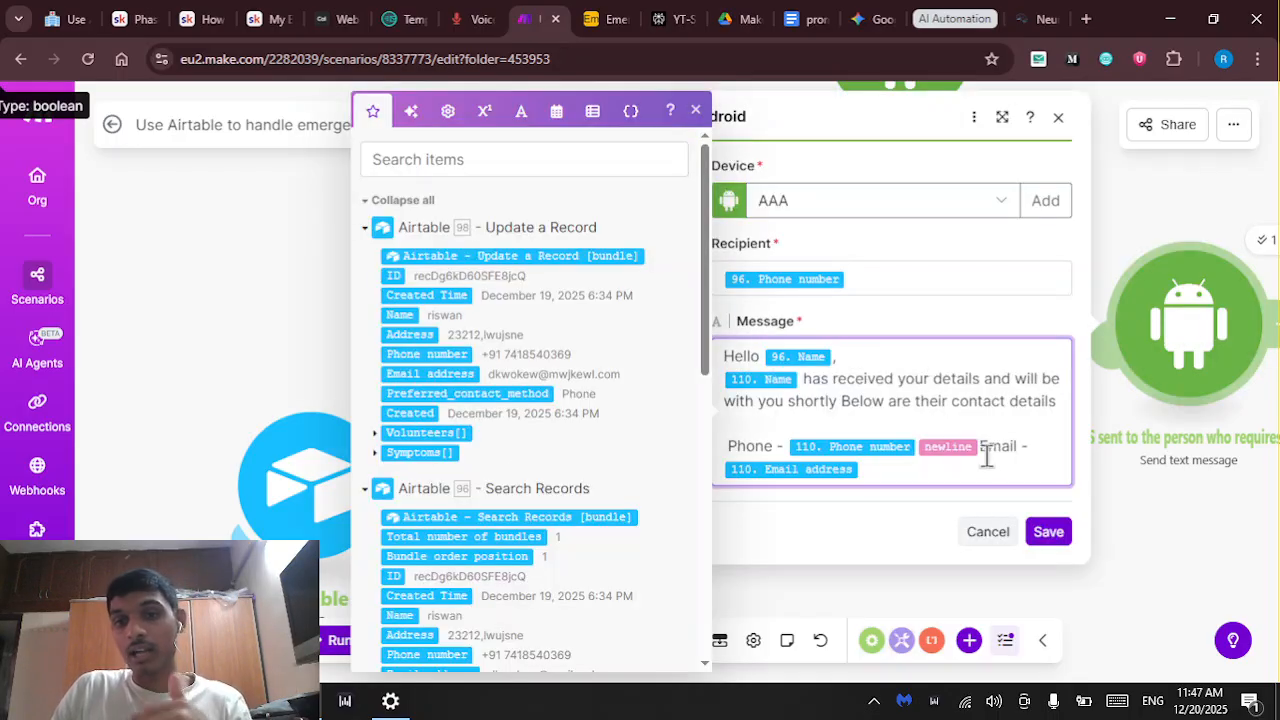
left_click(1162, 542)
Add a third route to the router that follows the Update a Record module
left_click_drag(838, 514, 766, 423)
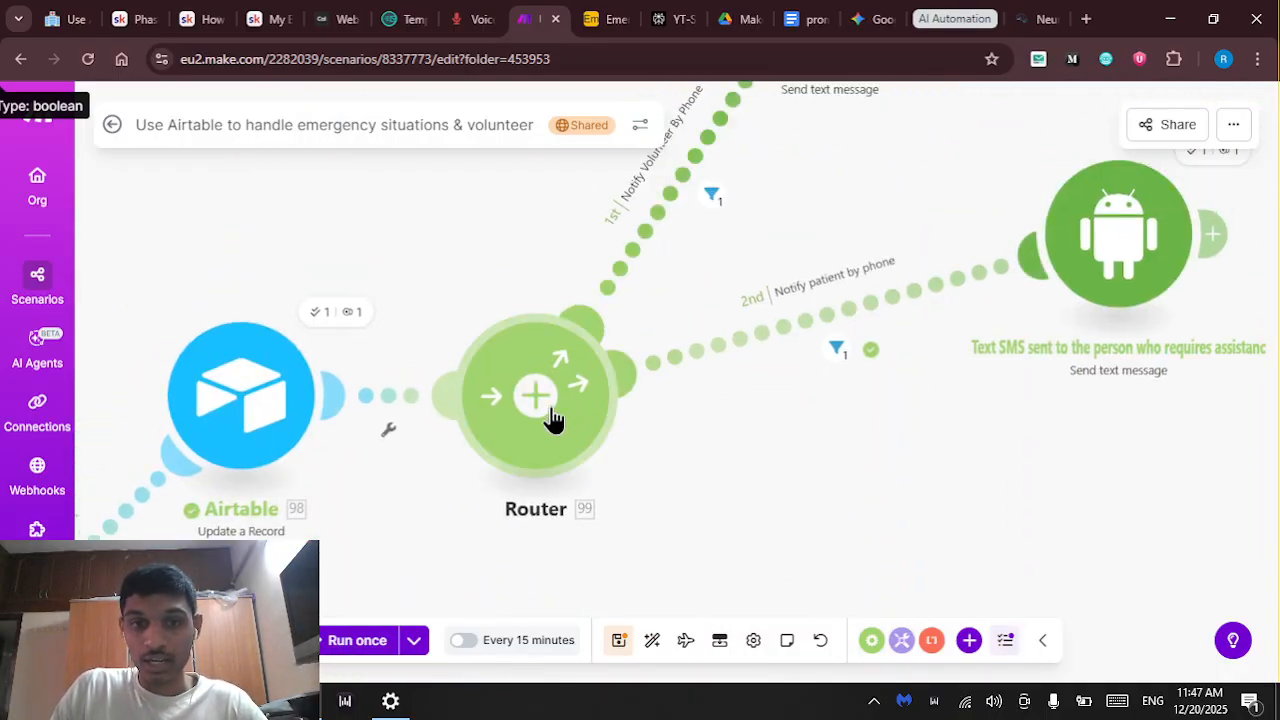
left_click(545, 378)
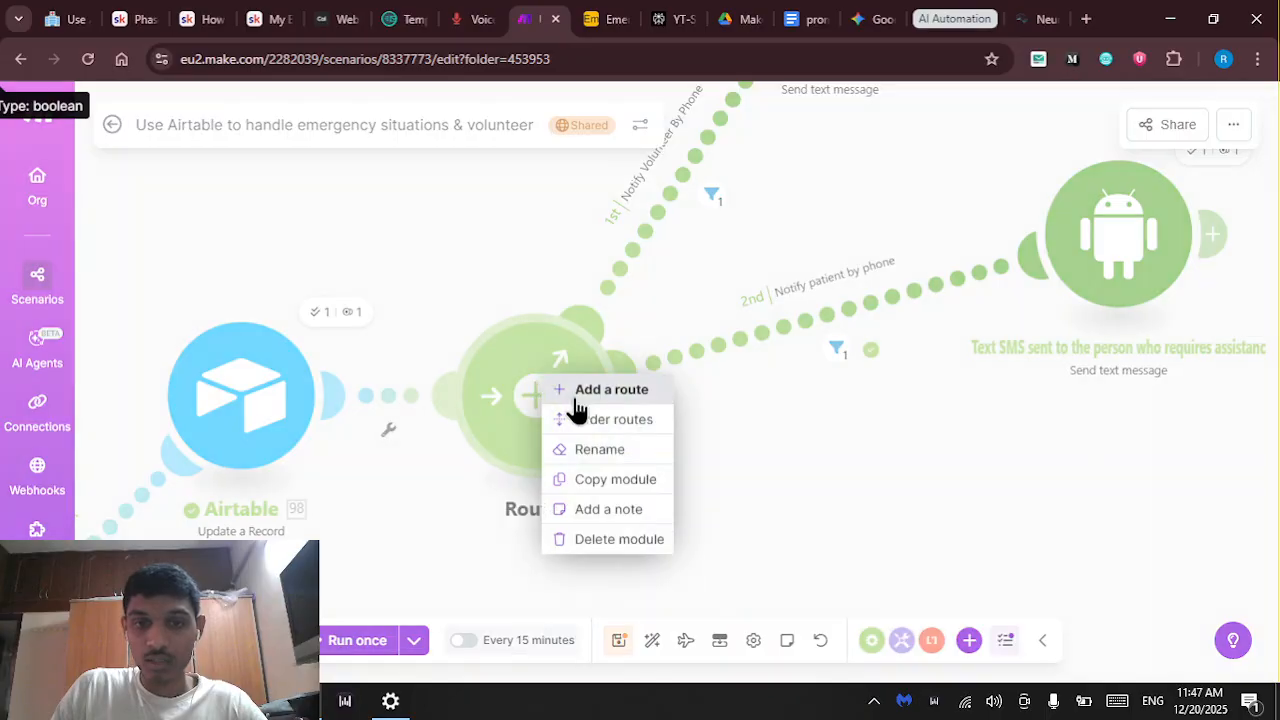
left_click(576, 390)
Set up and save a filter on the router's third route requiring the Update a Record module's Preferred_contact_method to equal Email
left_click(644, 343)
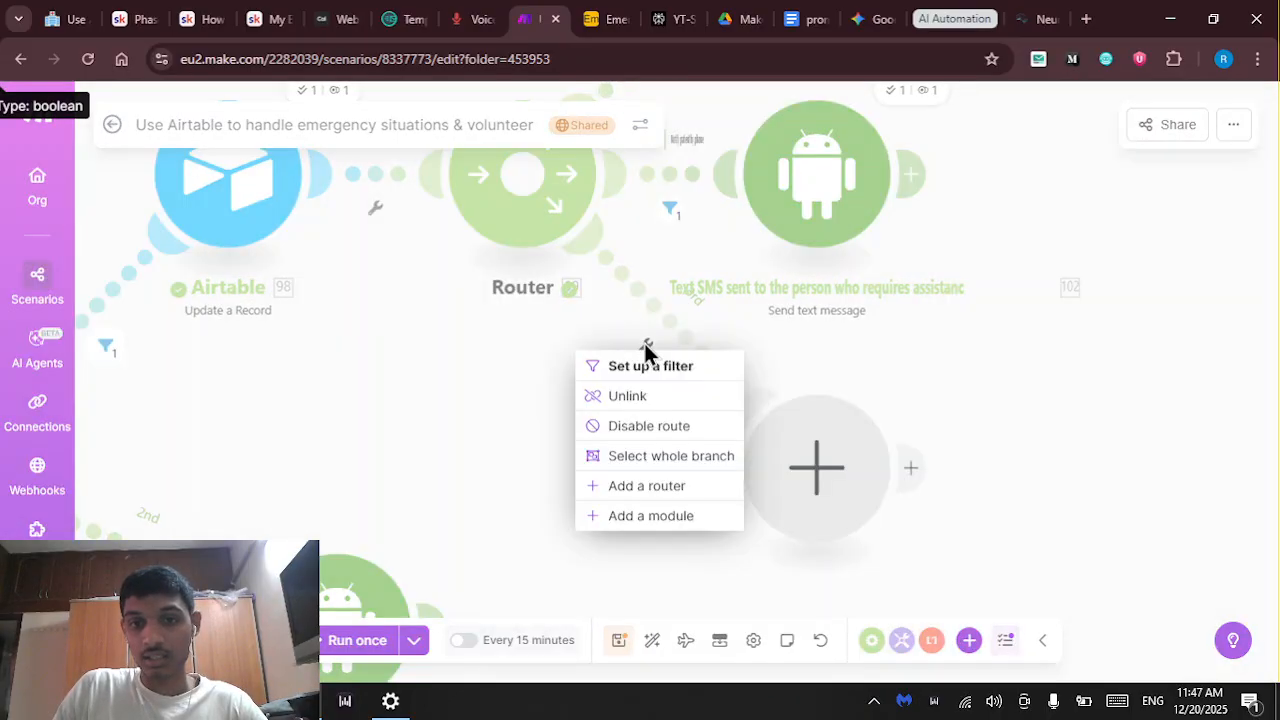
left_click(655, 368)
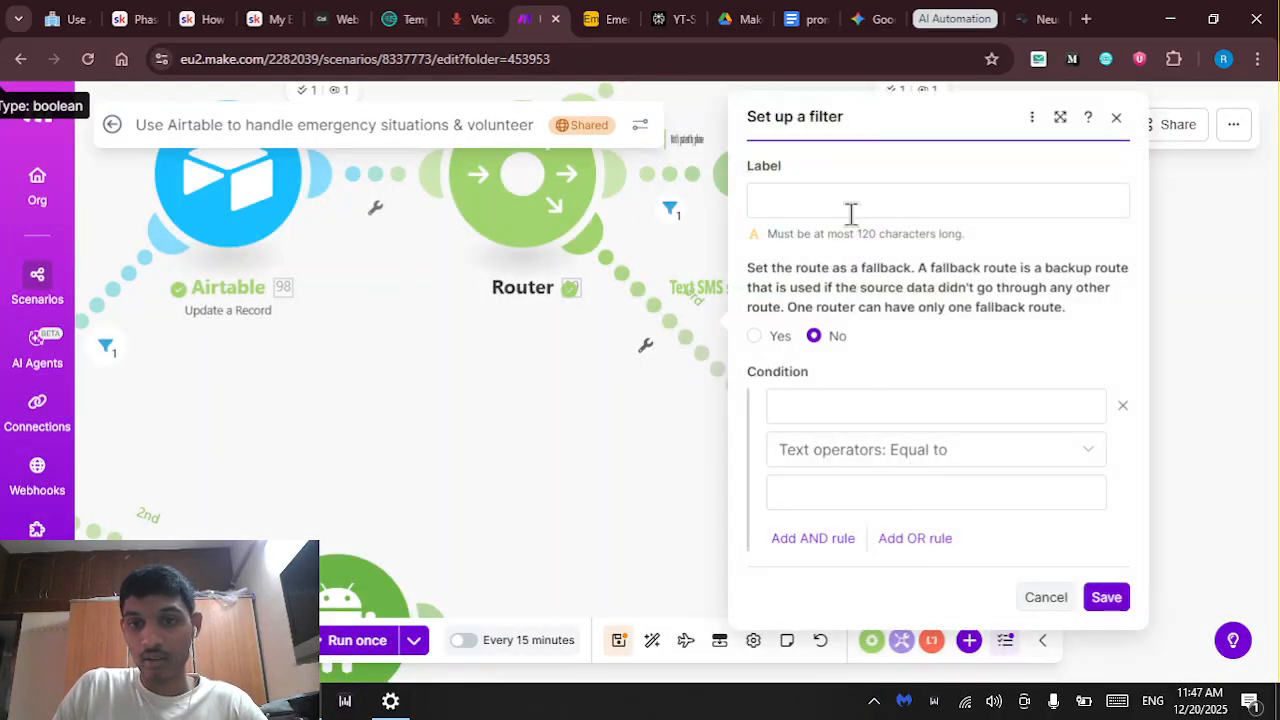
left_click(867, 404)
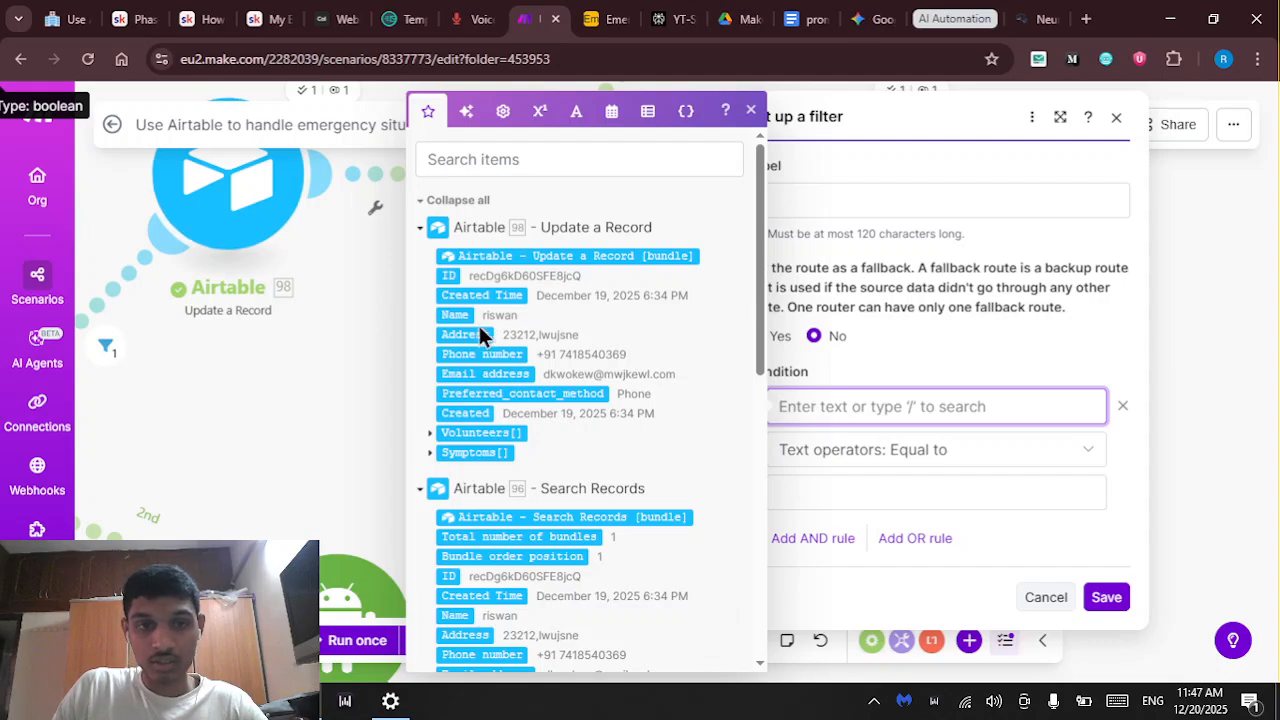
left_click(470, 393)
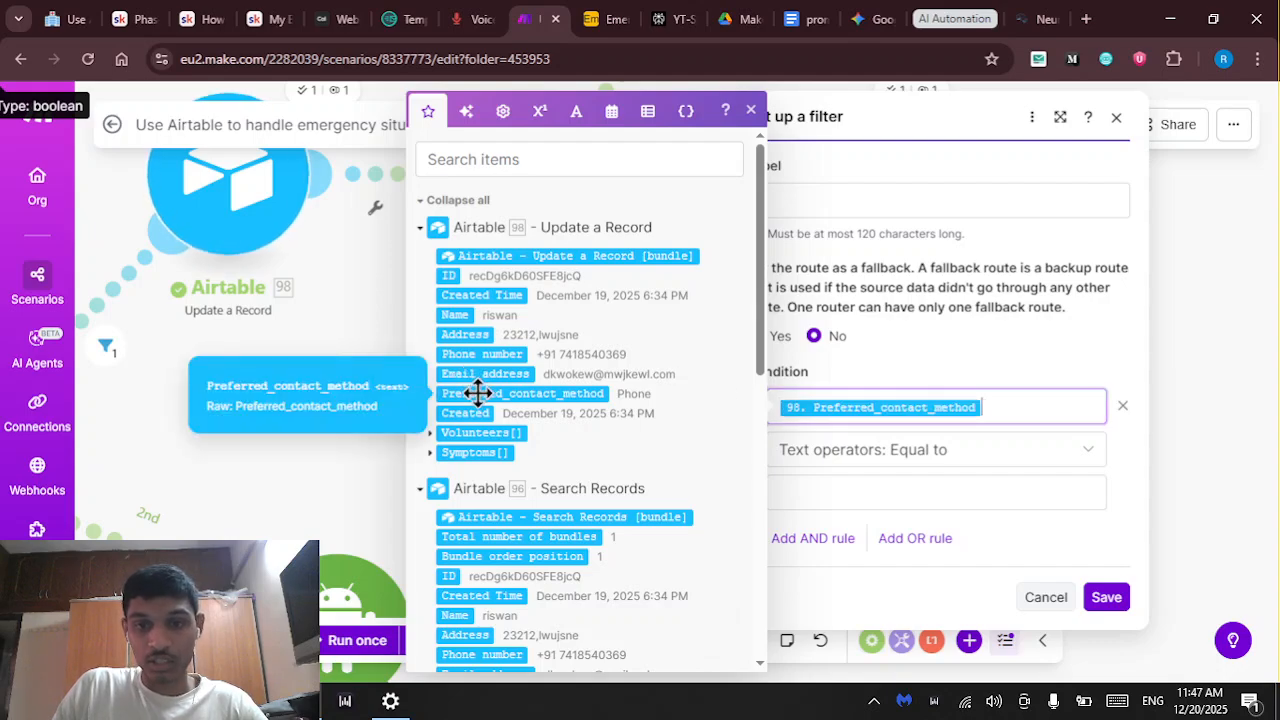
left_click(880, 492)
type("E")
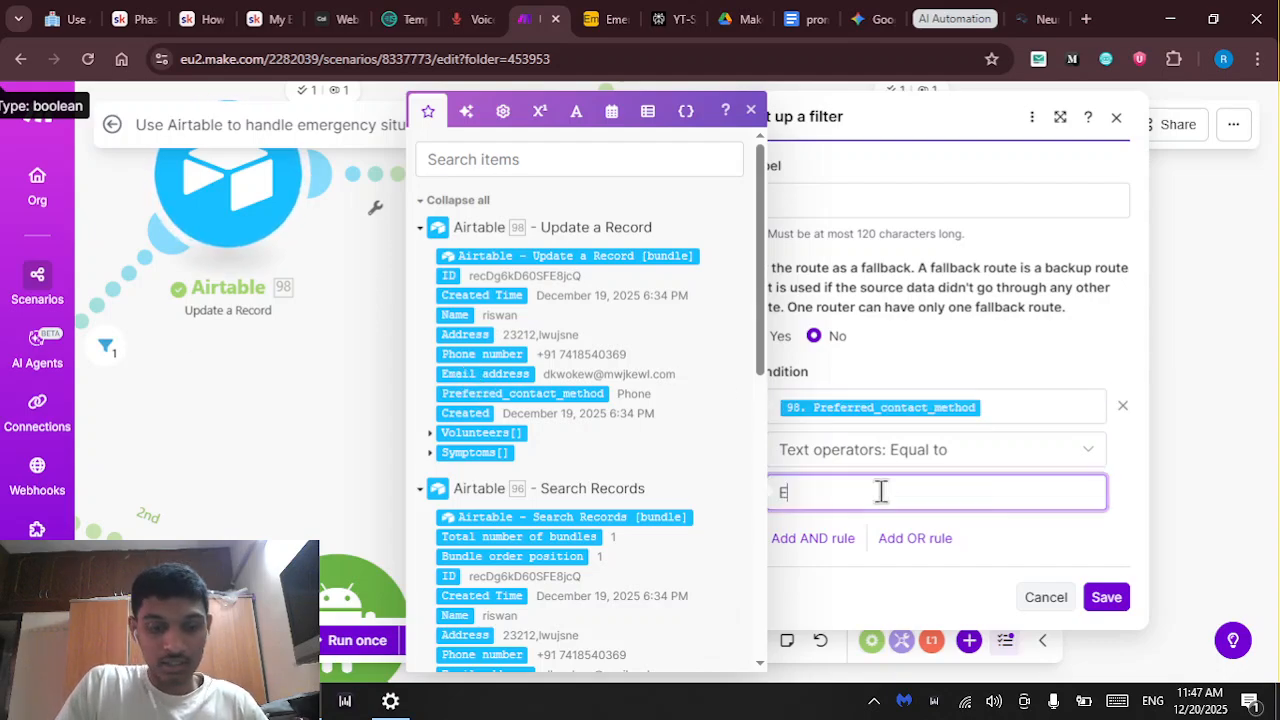
type("mail")
left_click(1102, 600)
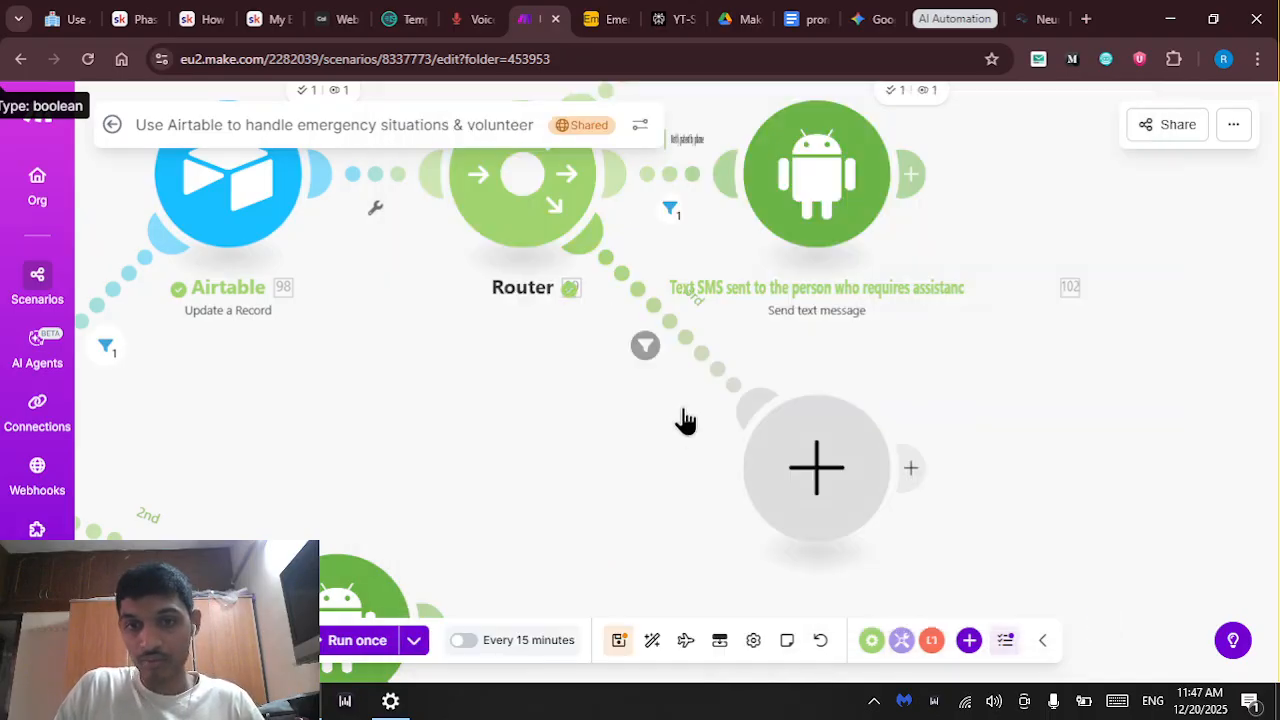
Add a Gmail Send an email module to the empty third route and close its settings
left_click(829, 421)
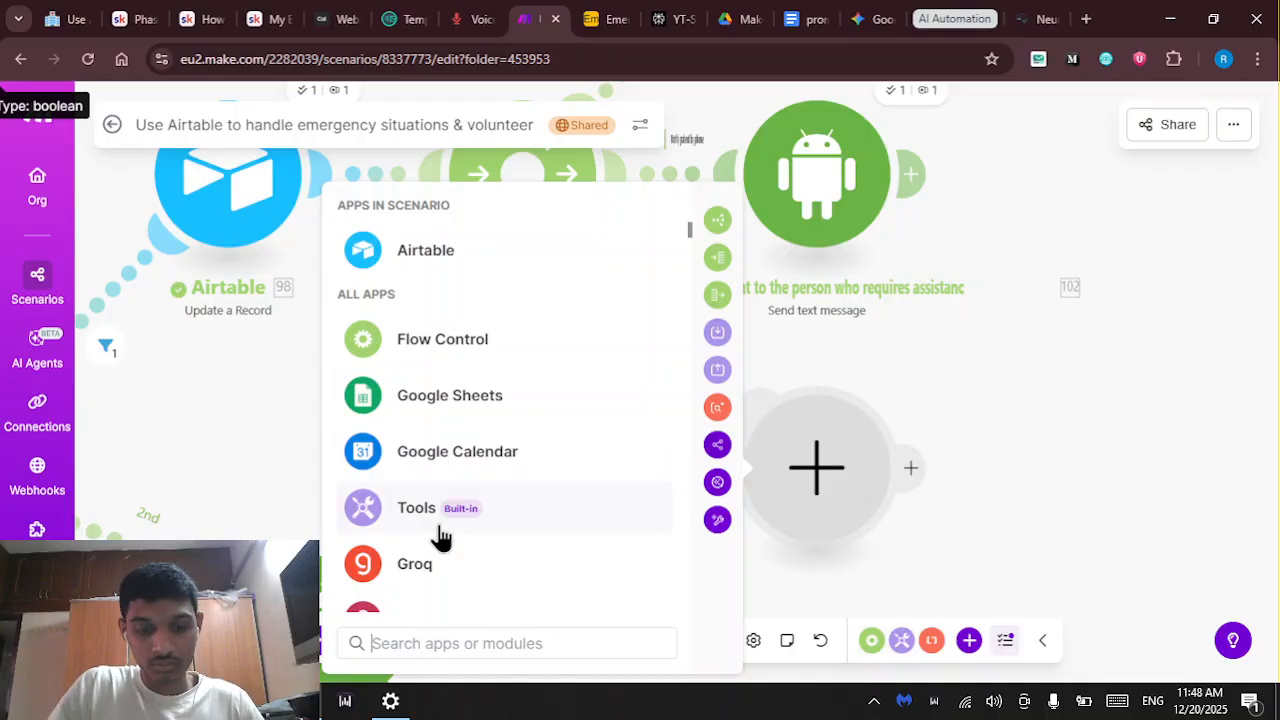
type("mai")
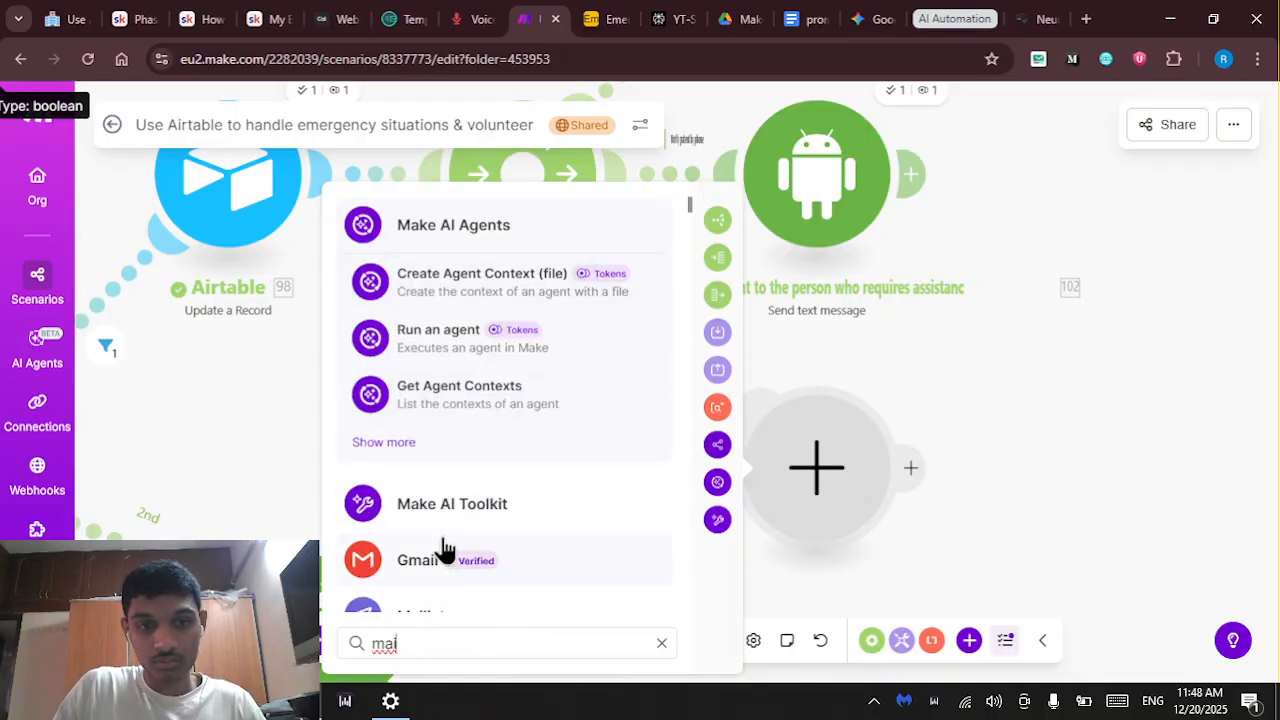
left_click(441, 552)
left_click(441, 410)
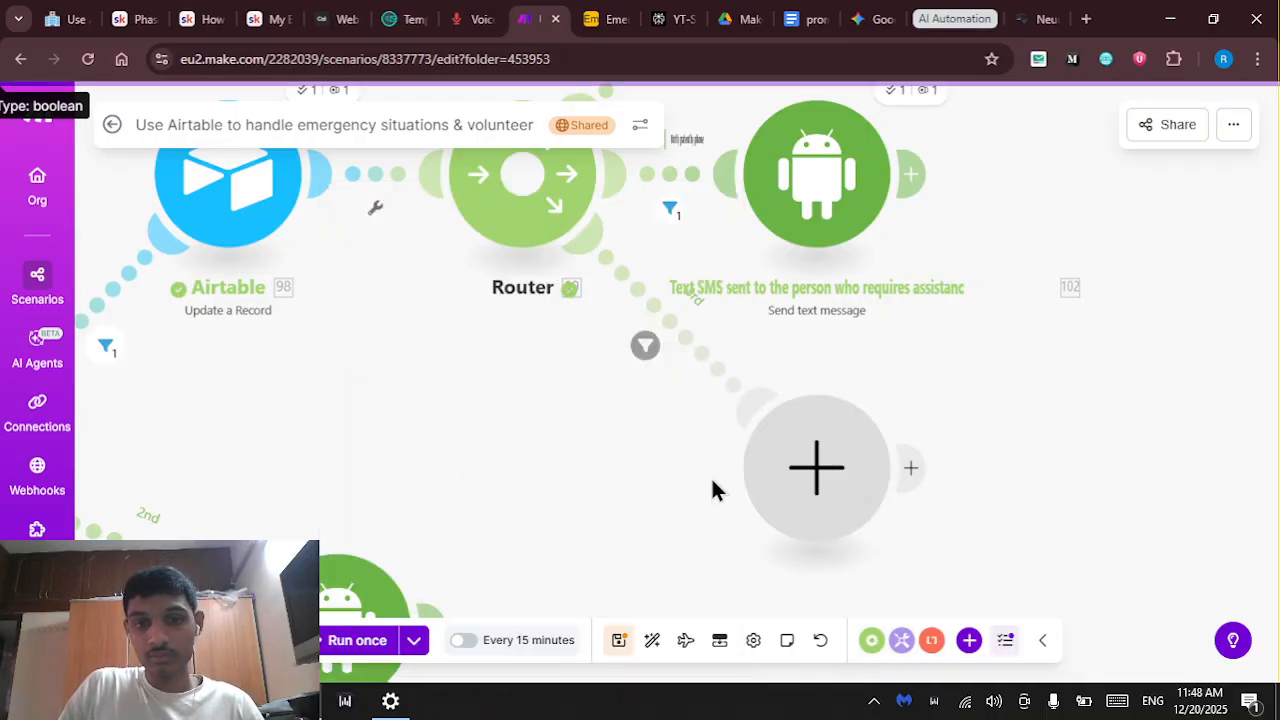
left_click(830, 377)
Rearrange the routes by placing the Gmail module higher and moving the patient's Android text module down below it
left_click_drag(852, 492, 962, 498)
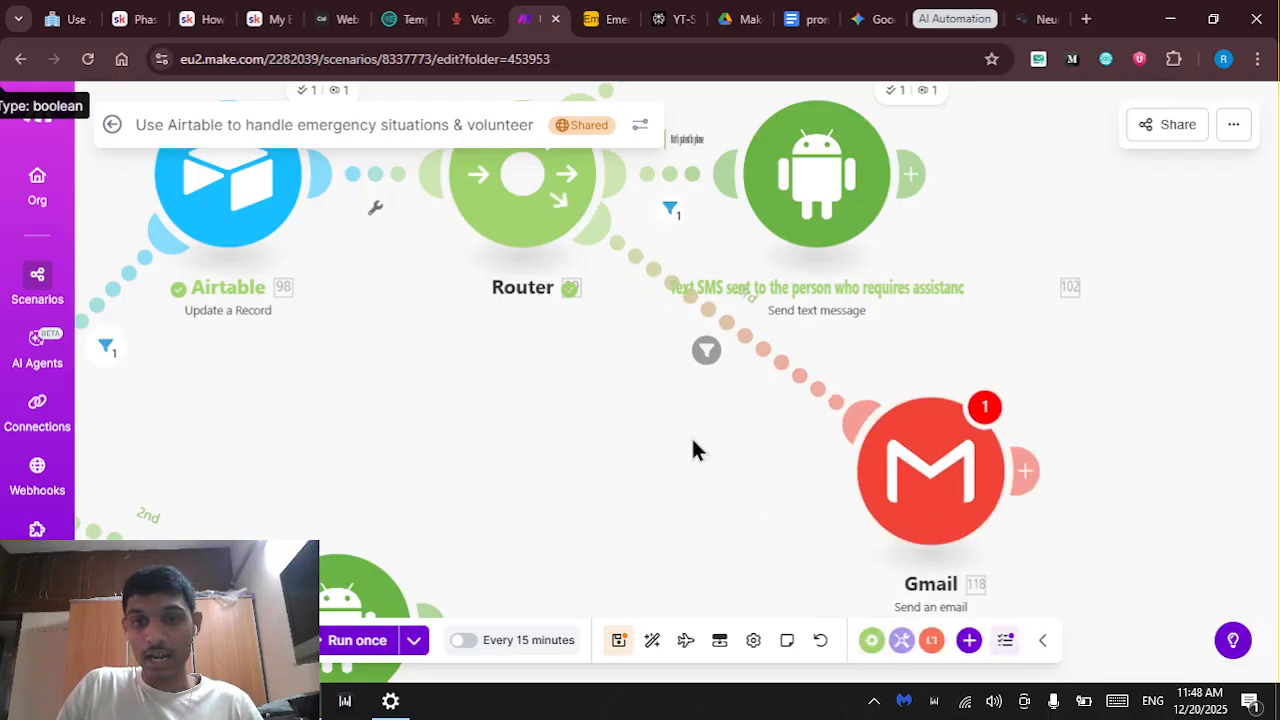
left_click_drag(968, 112, 978, 16)
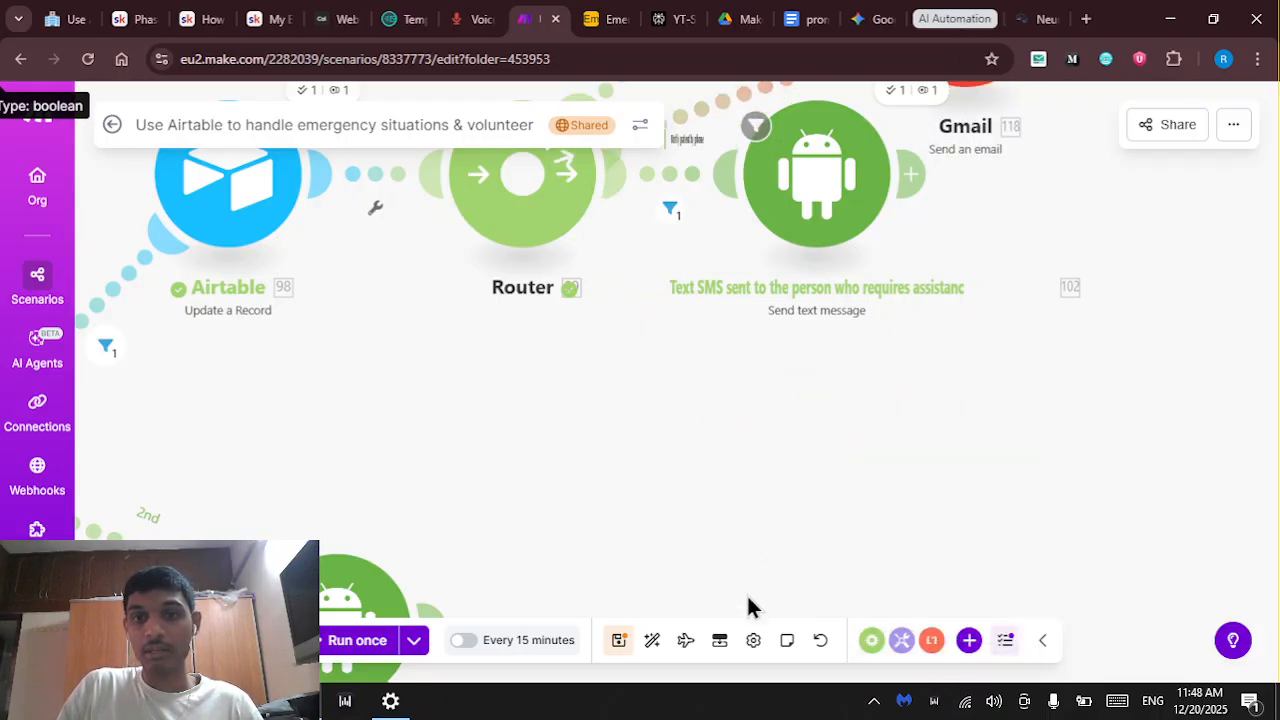
left_click_drag(747, 532, 746, 576)
left_click_drag(838, 312, 948, 466)
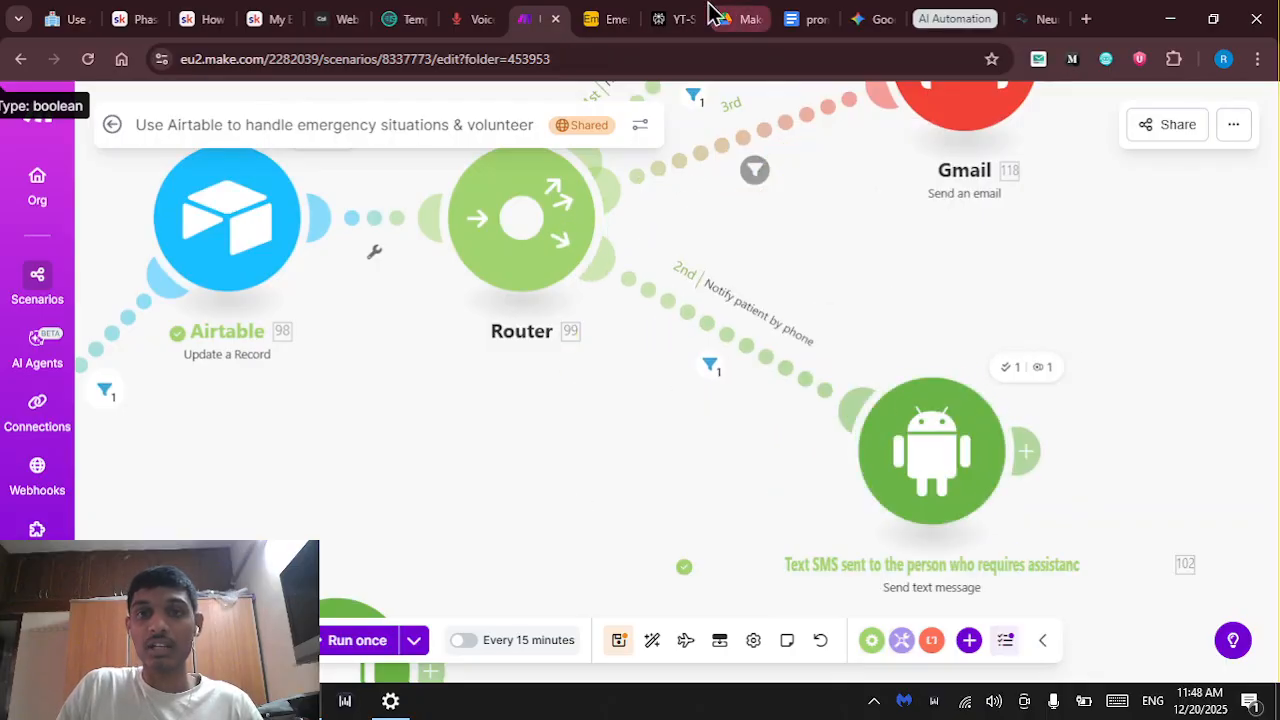
Switch to the Airtable base and check the preferred contact method in the patient and VOLUNTEERS tables
left_click(610, 20)
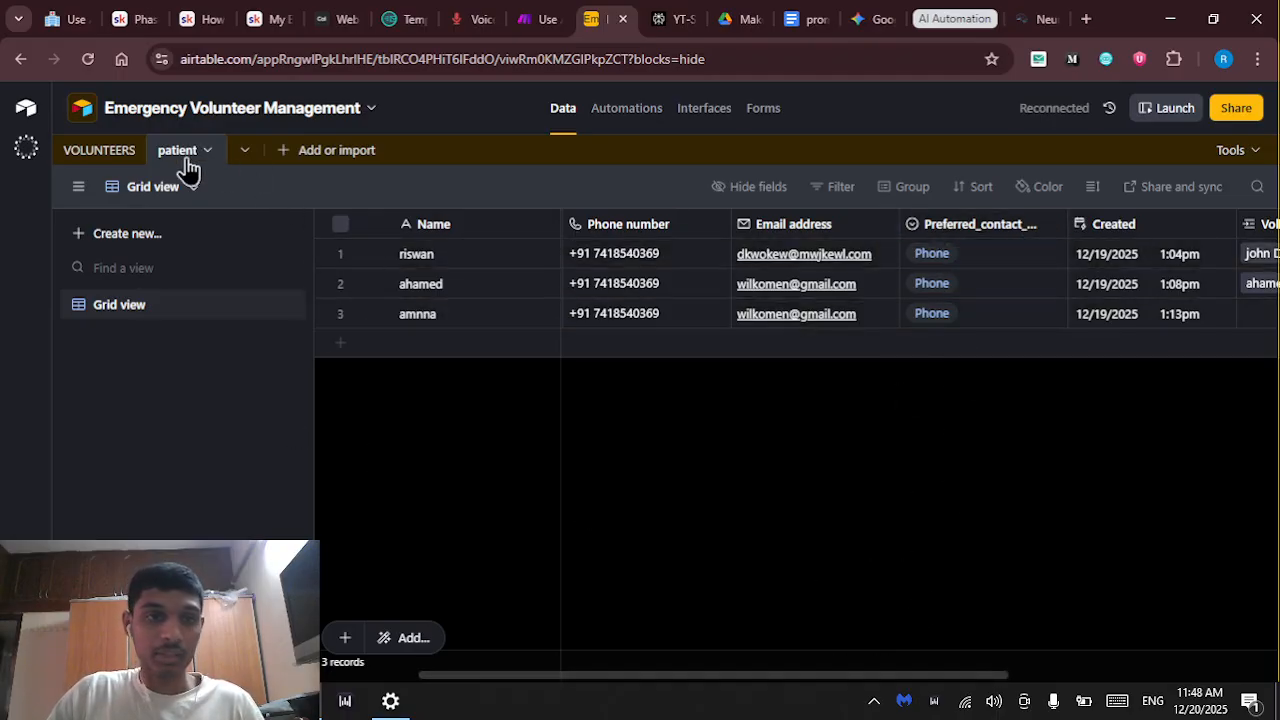
left_click(105, 155)
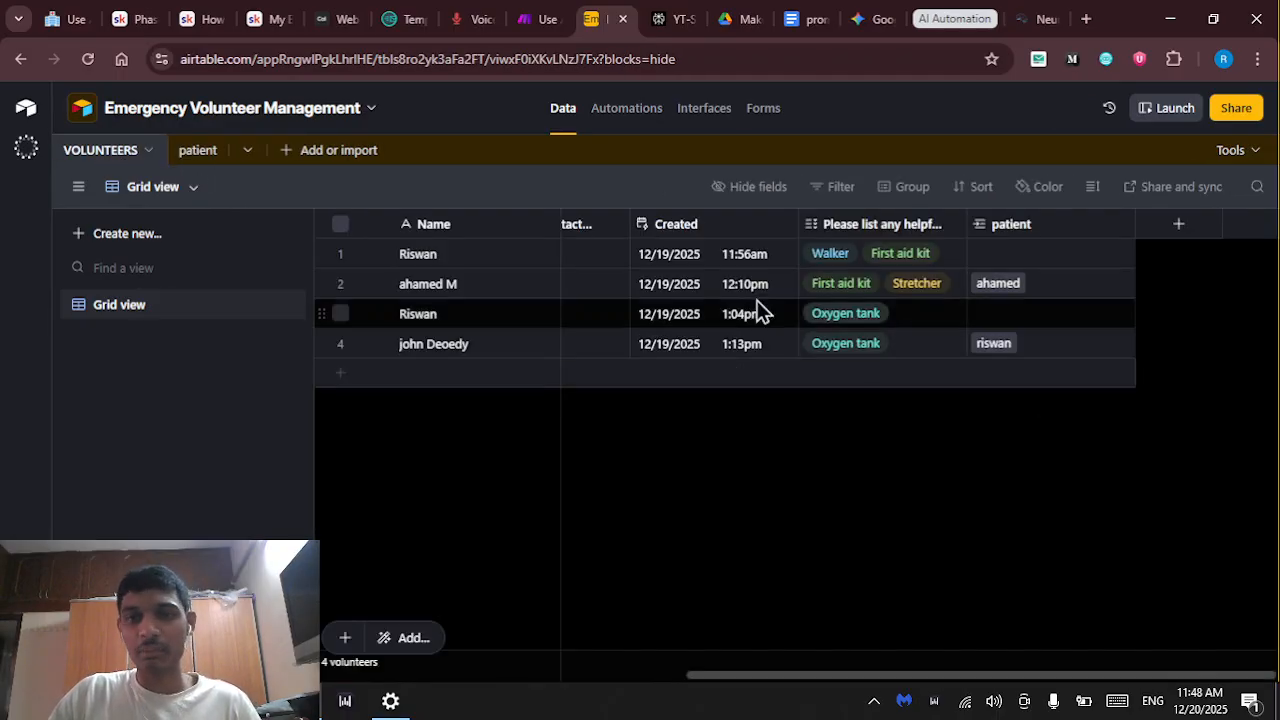
left_click_drag(868, 676, 670, 650)
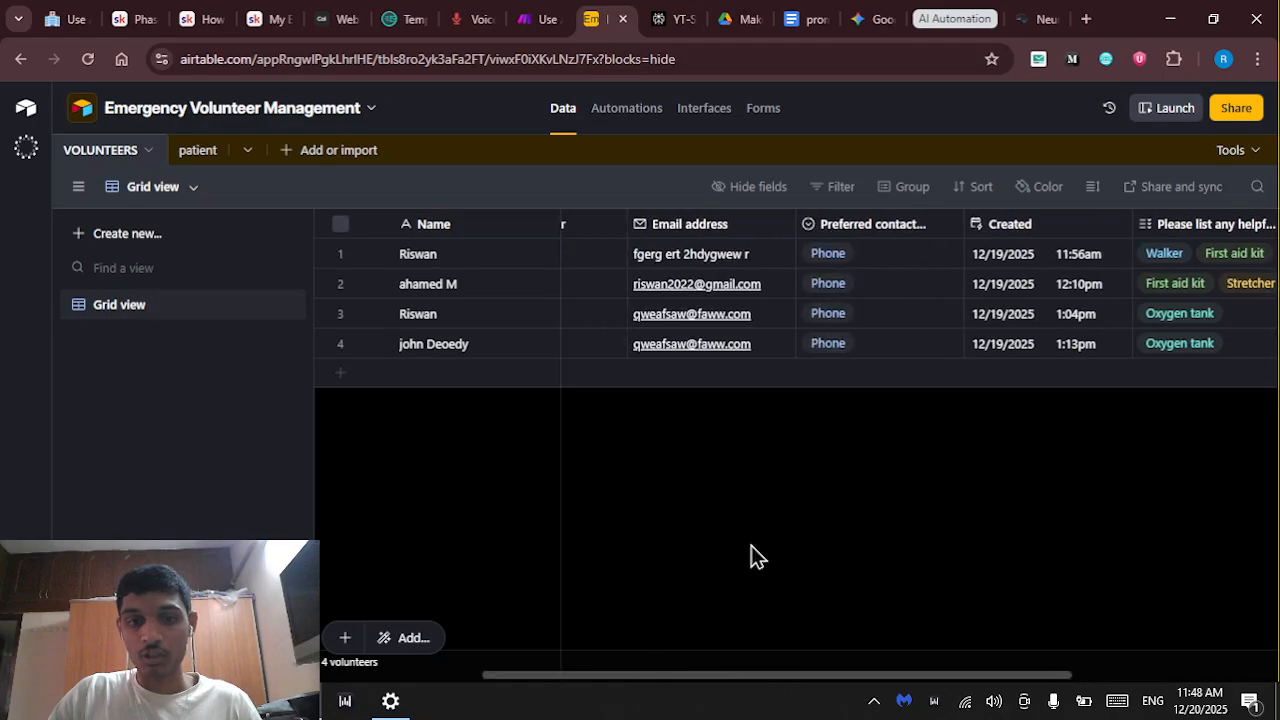
Return to the Make scenario and reposition the Gmail module between the two Android text modules
left_click(543, 18)
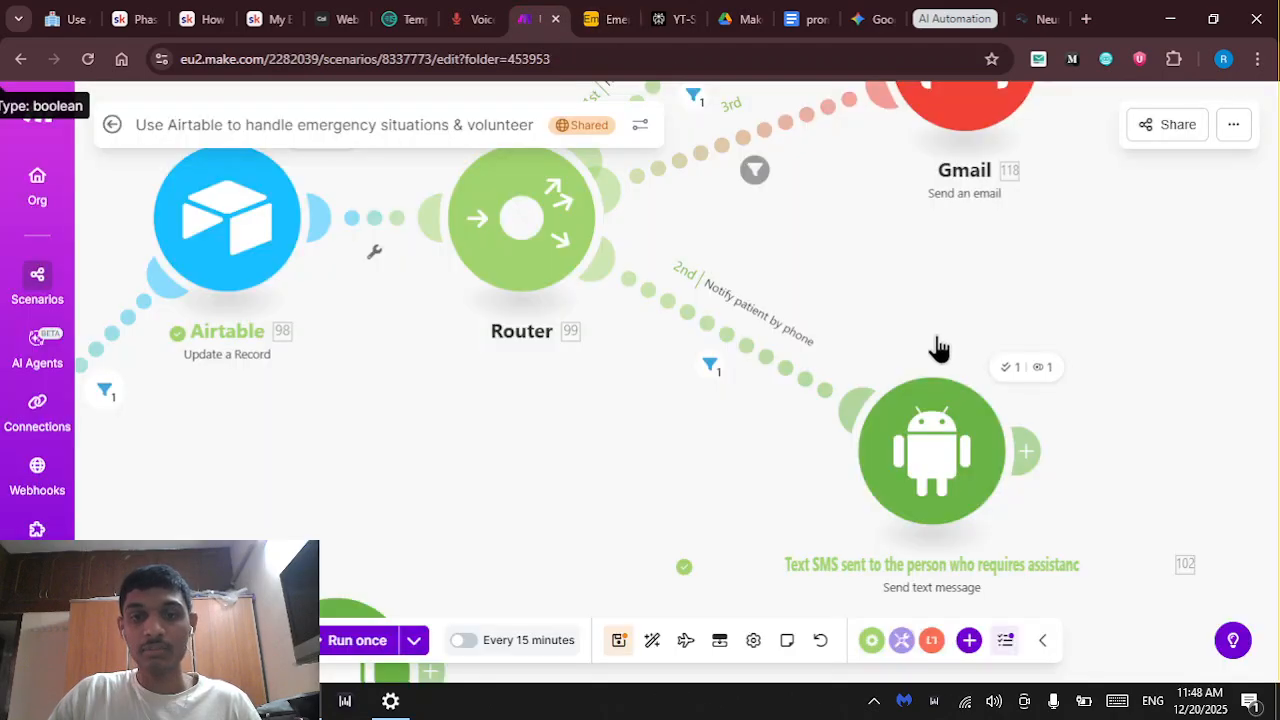
left_click_drag(384, 525, 566, 451)
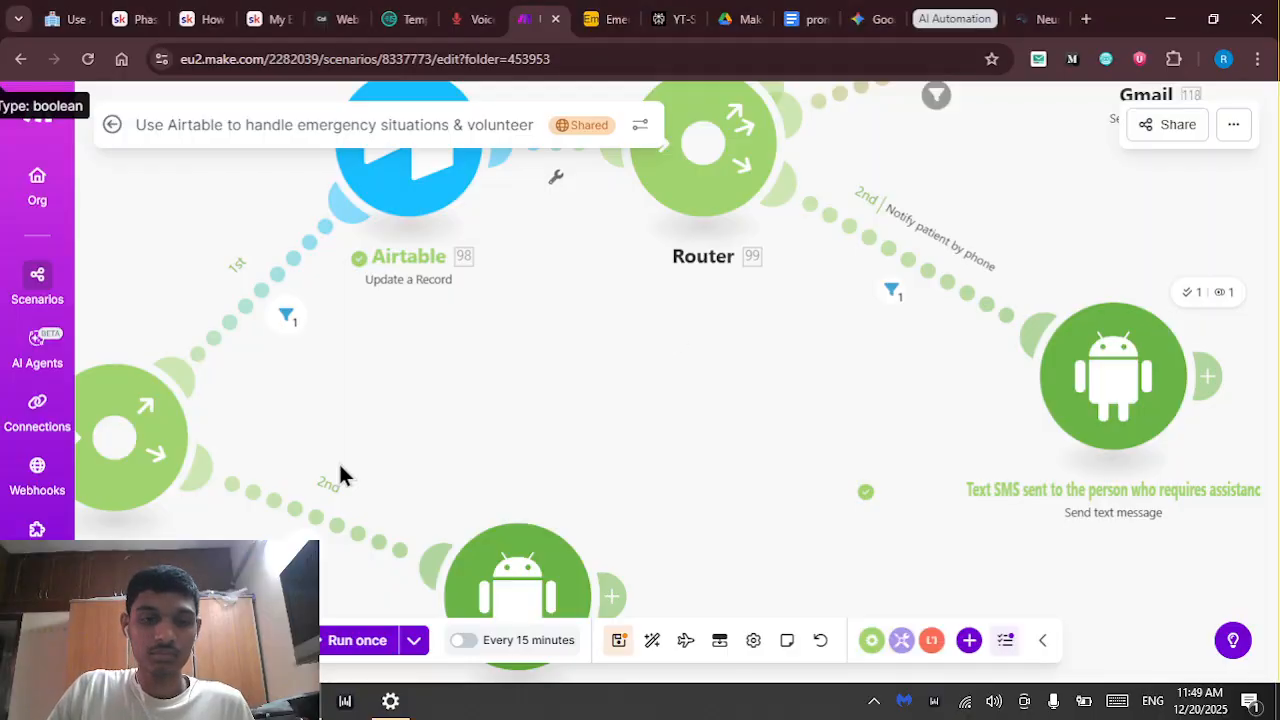
scroll(594, 444, "down", 3)
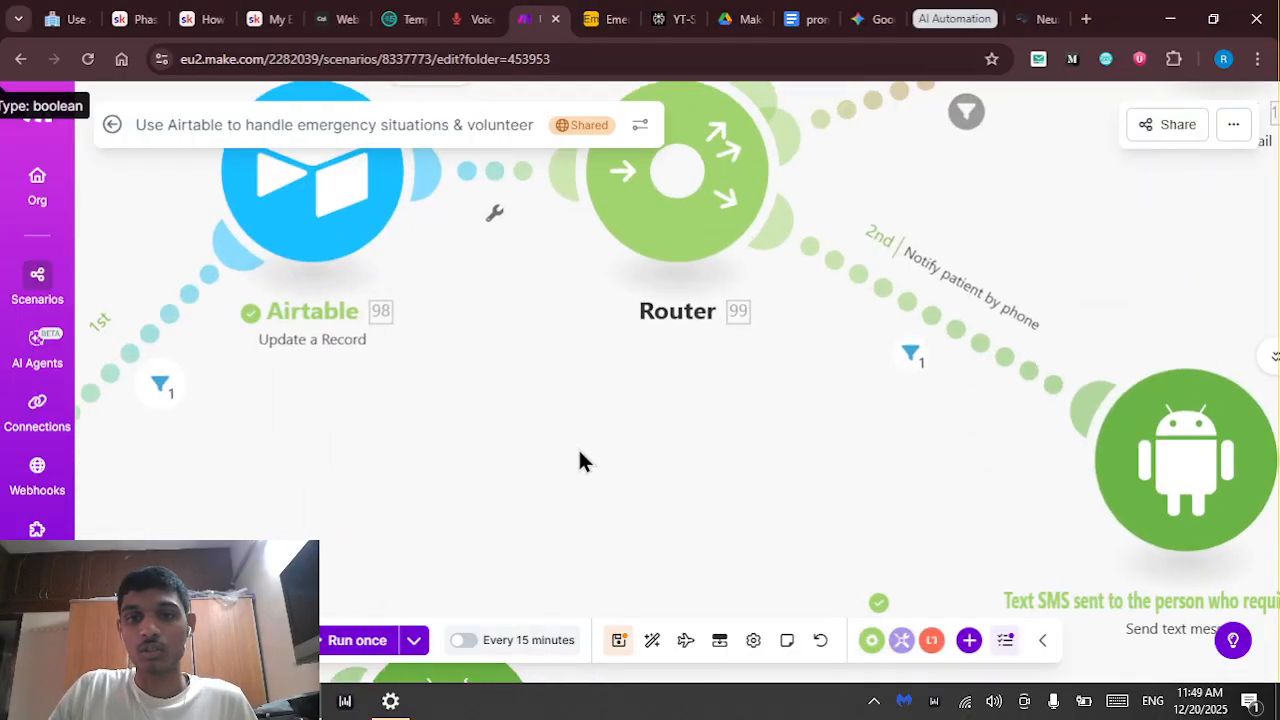
left_click_drag(915, 195, 953, 242)
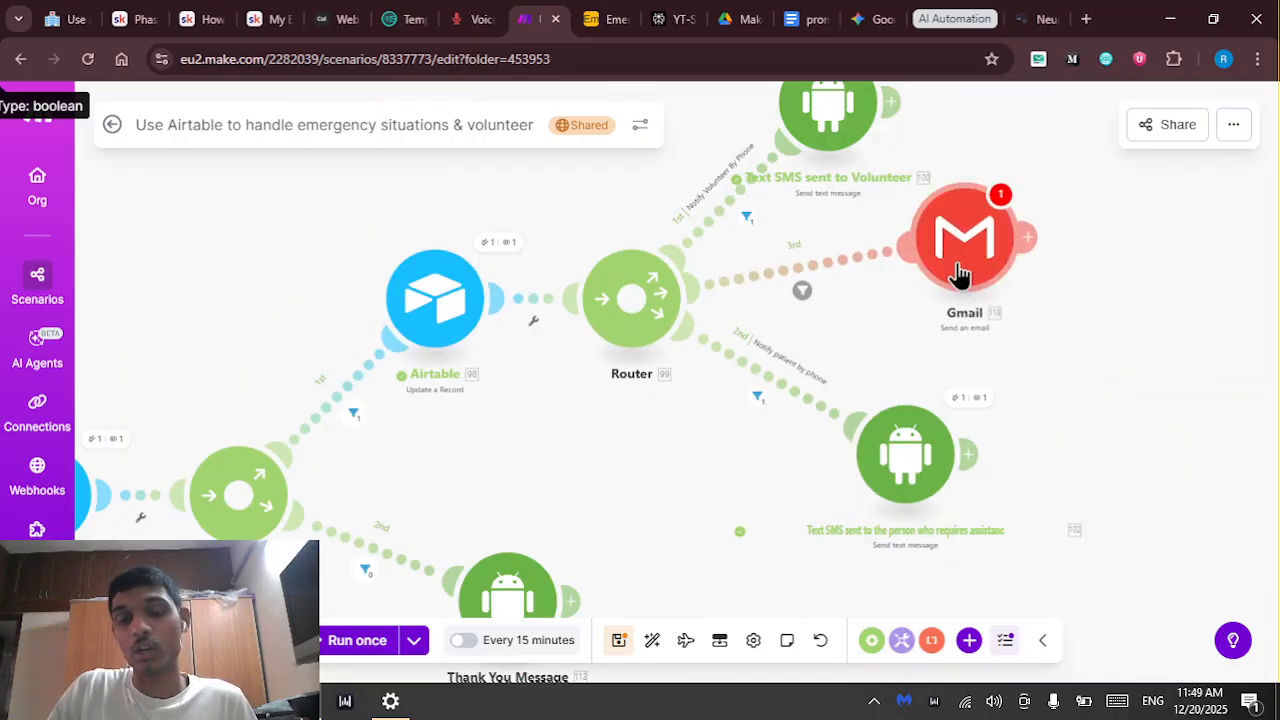
Review the recipient and message of the Thank You Message Android module on the first router's second route, and close it
left_click_drag(642, 482, 716, 278)
left_click_drag(581, 403, 600, 444)
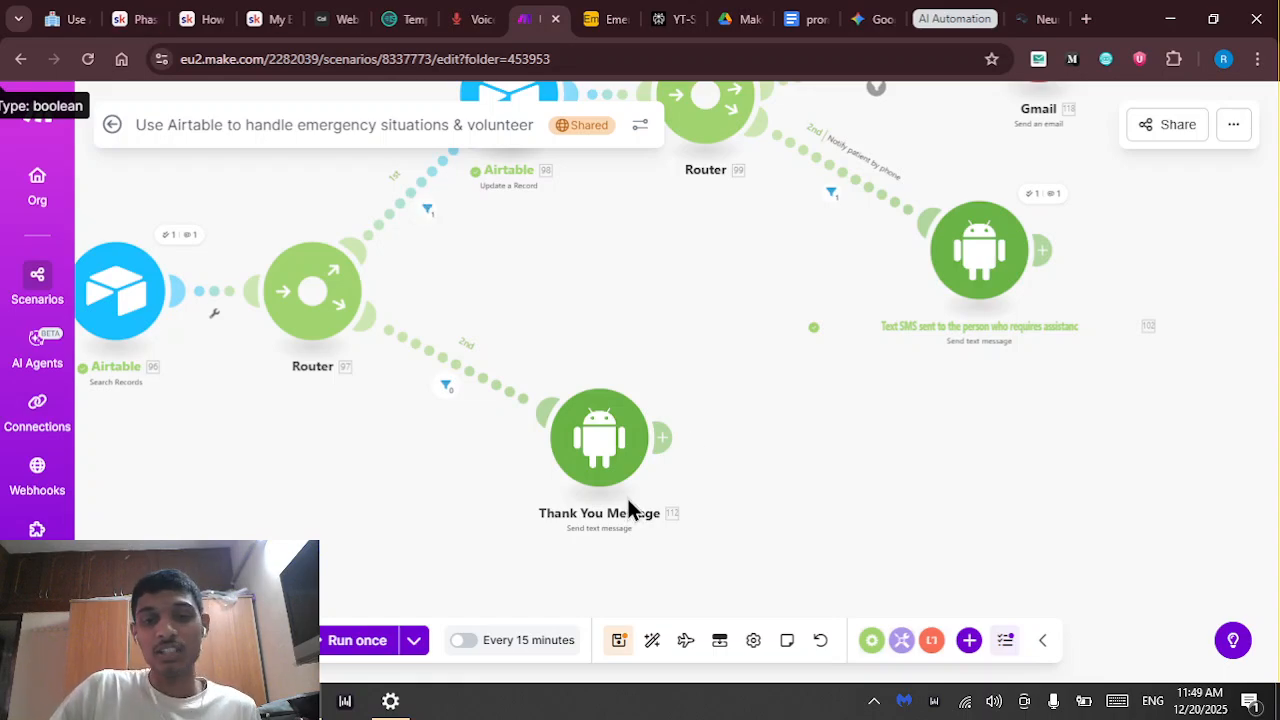
left_click(606, 474)
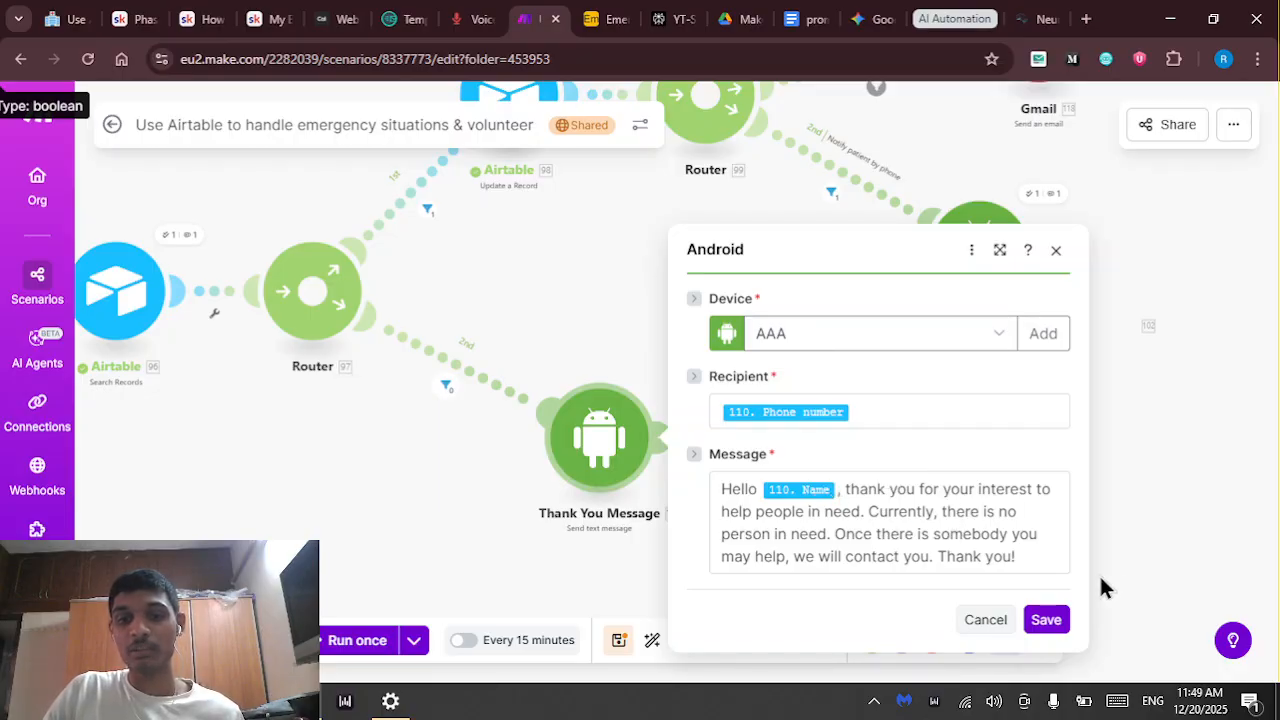
left_click(1151, 558)
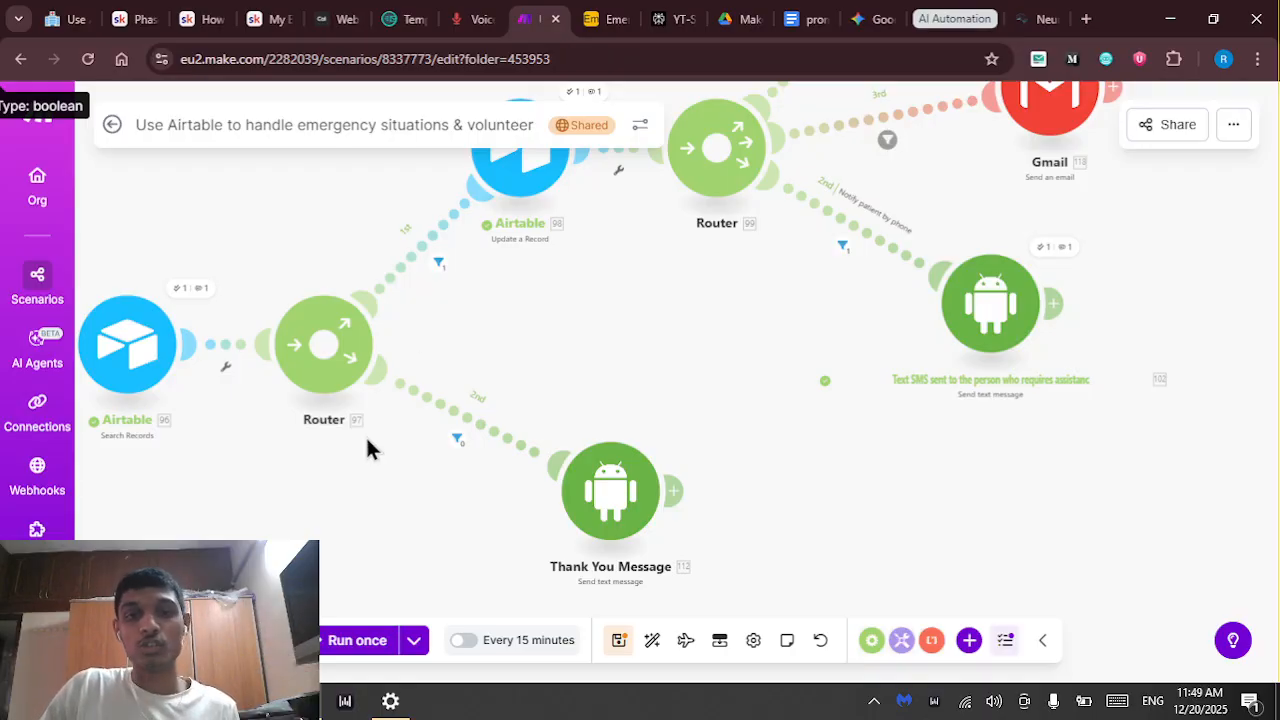
Switch to the Emergency Volunteer Management base in Airtable
left_click(600, 19)
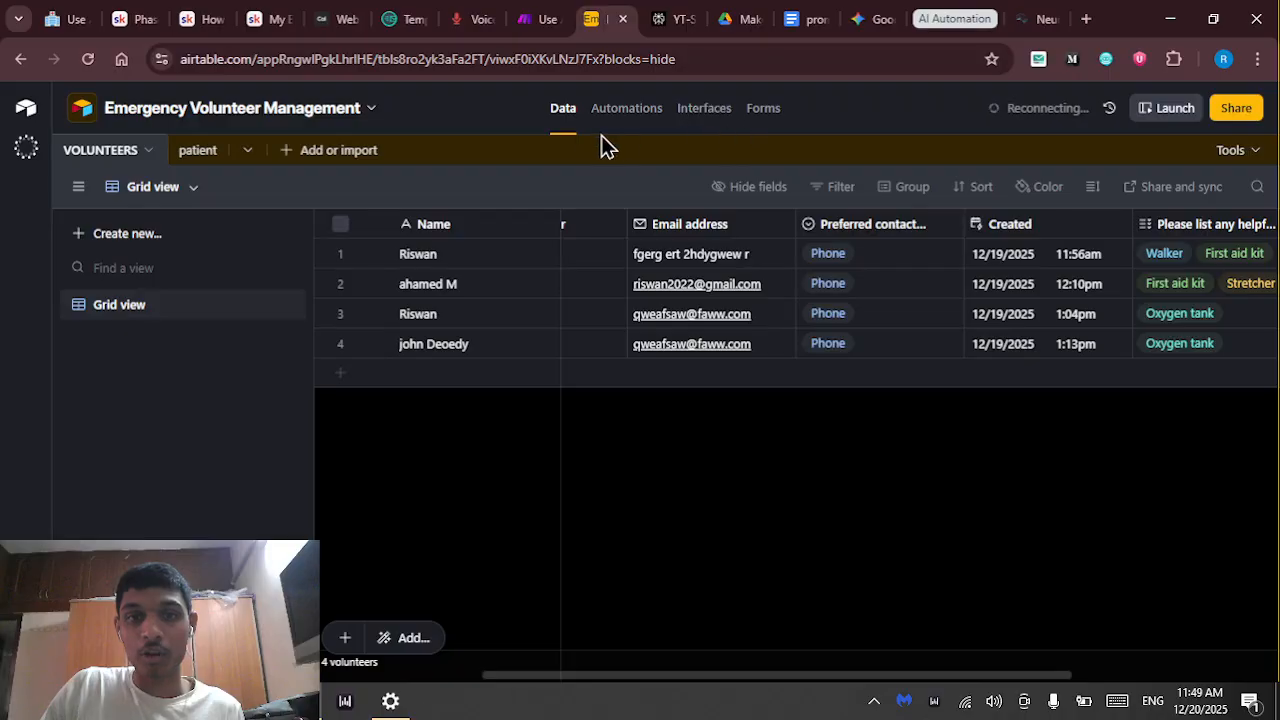